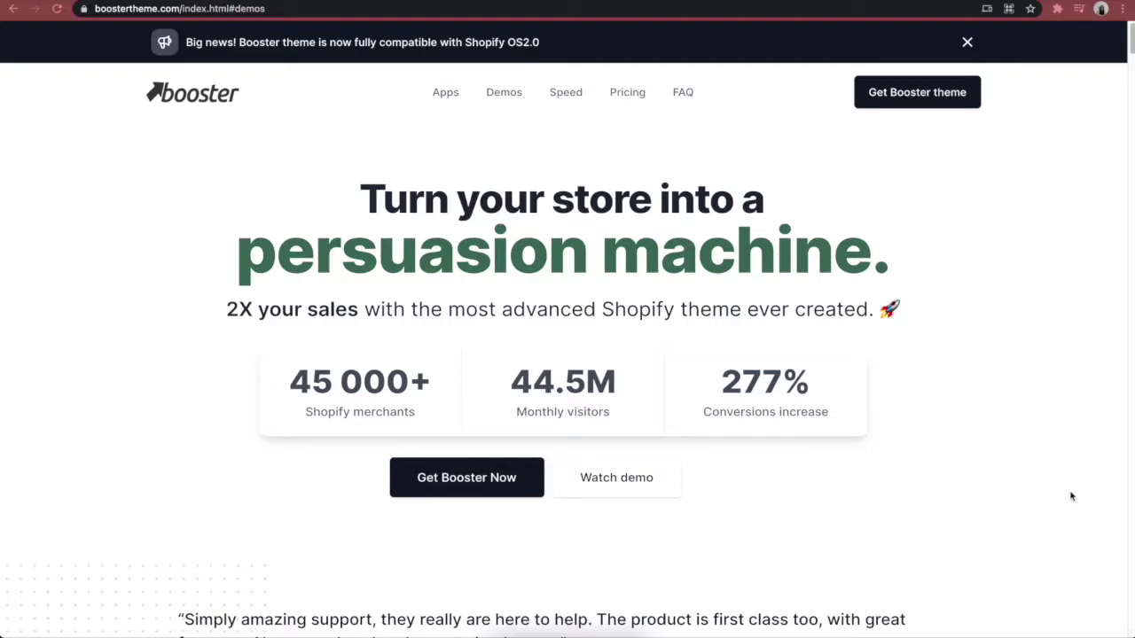
# - Browse the Booster theme site and Shopify's free themes, and go to Booster's pricing section
pyautogui.scroll(-2, 1071, 498)
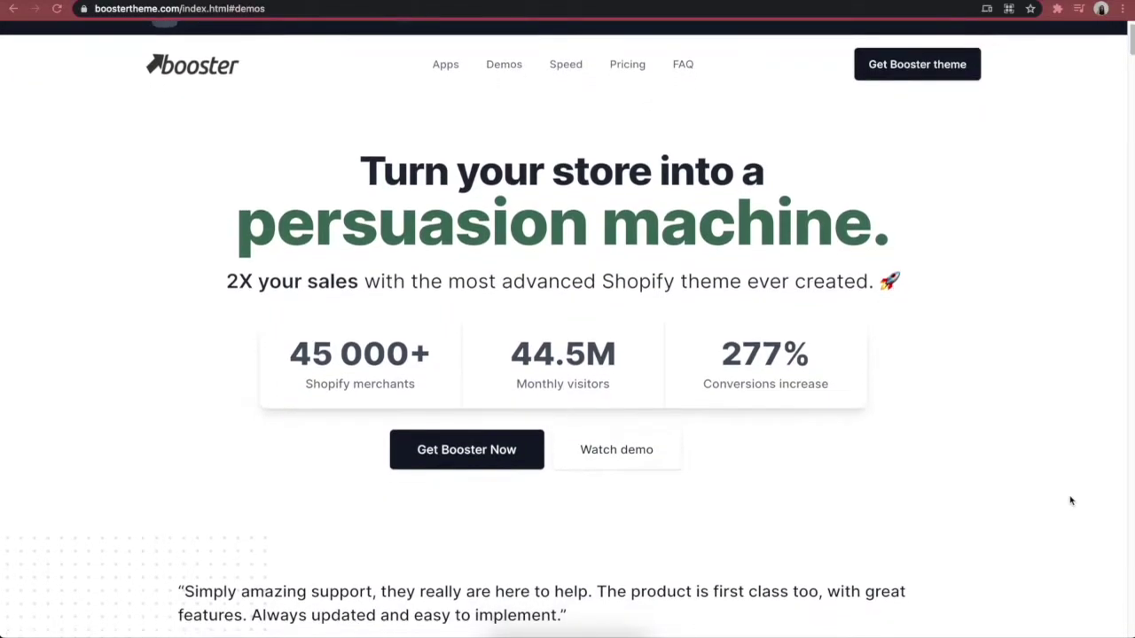
pyautogui.scroll(-7, 1071, 501)
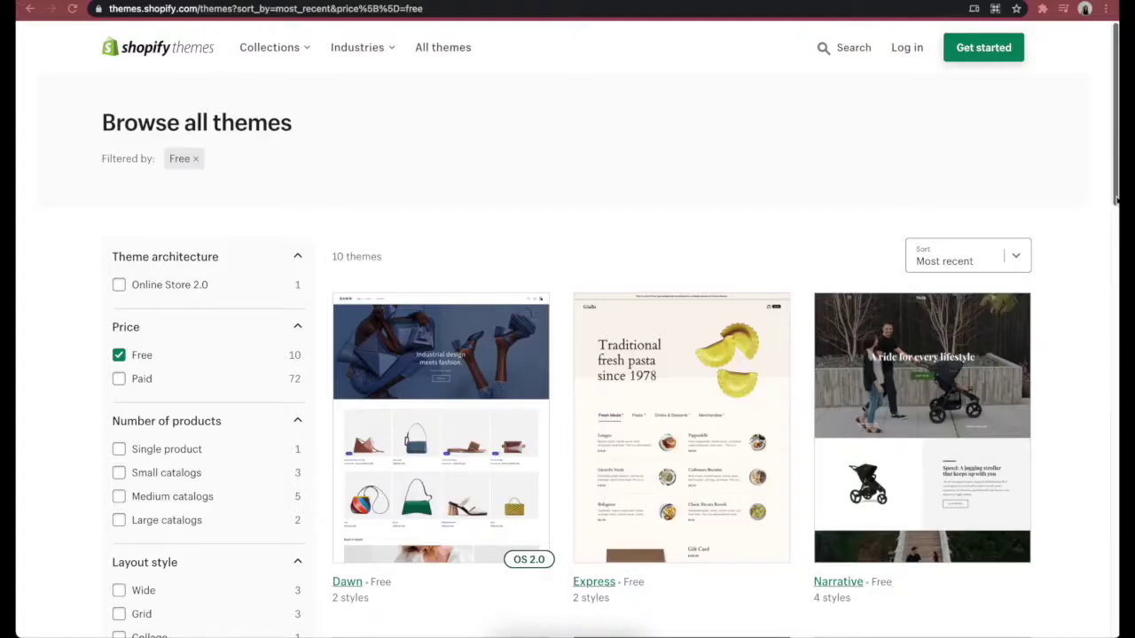
pyautogui.scroll(-2, 681, 355)
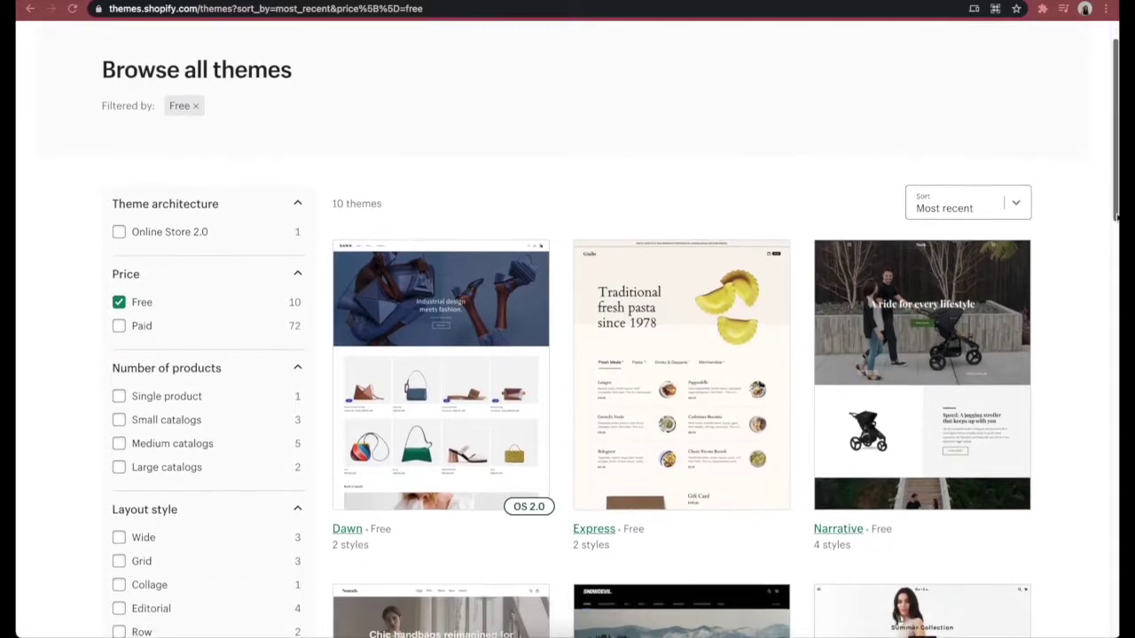
pyautogui.moveTo(1117, 228); pyautogui.dragTo(1102, 552)
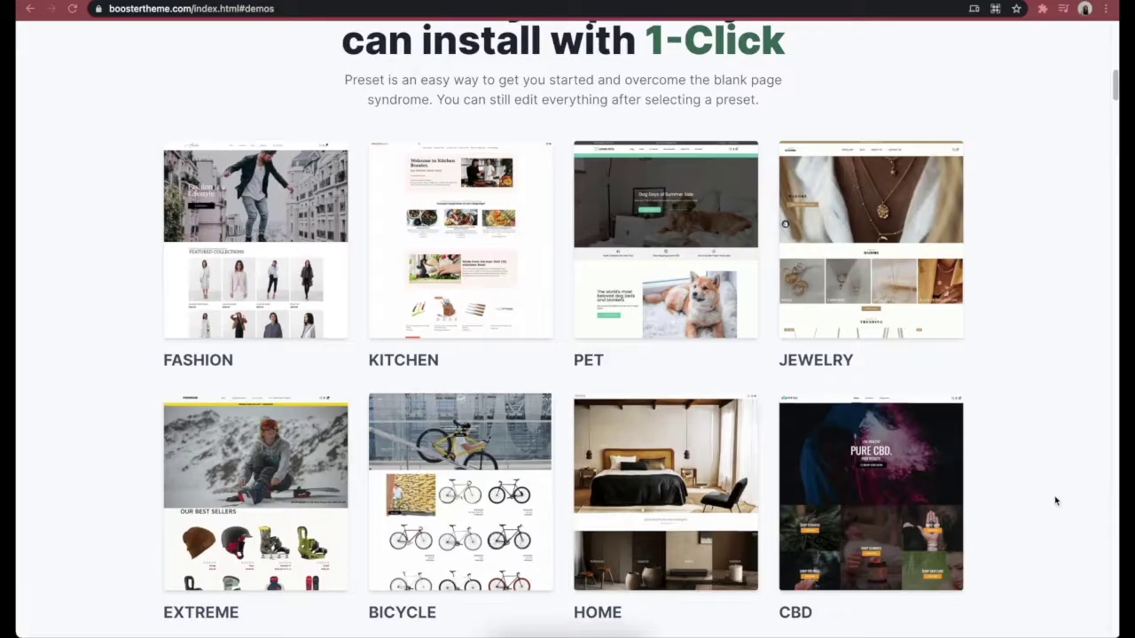
pyautogui.scroll(-1, 1055, 501)
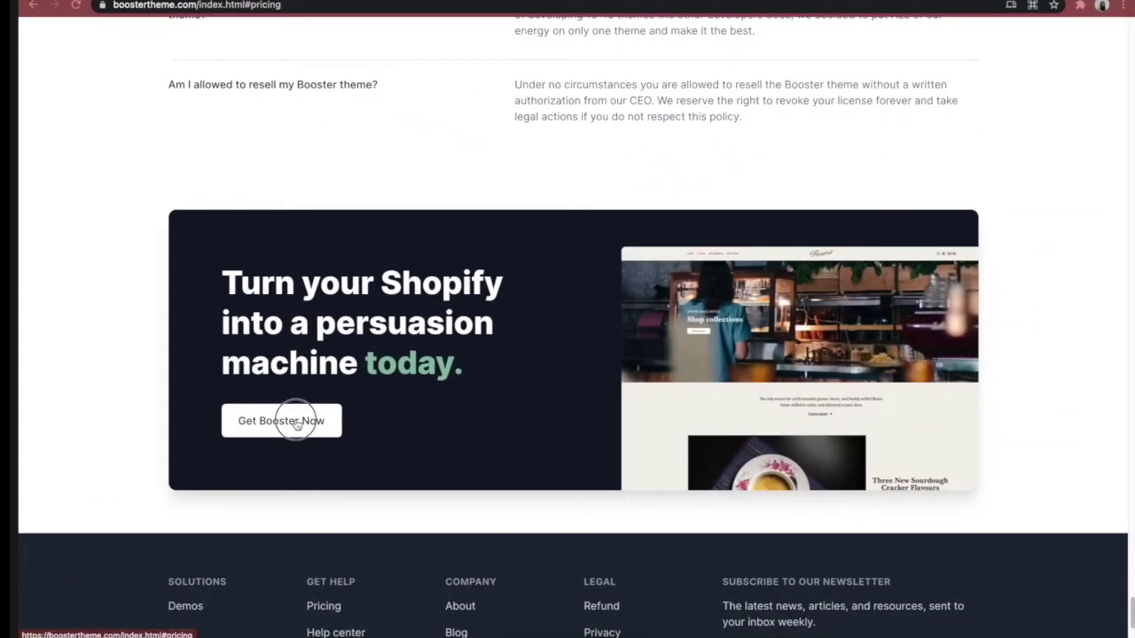
pyautogui.click(297, 423)
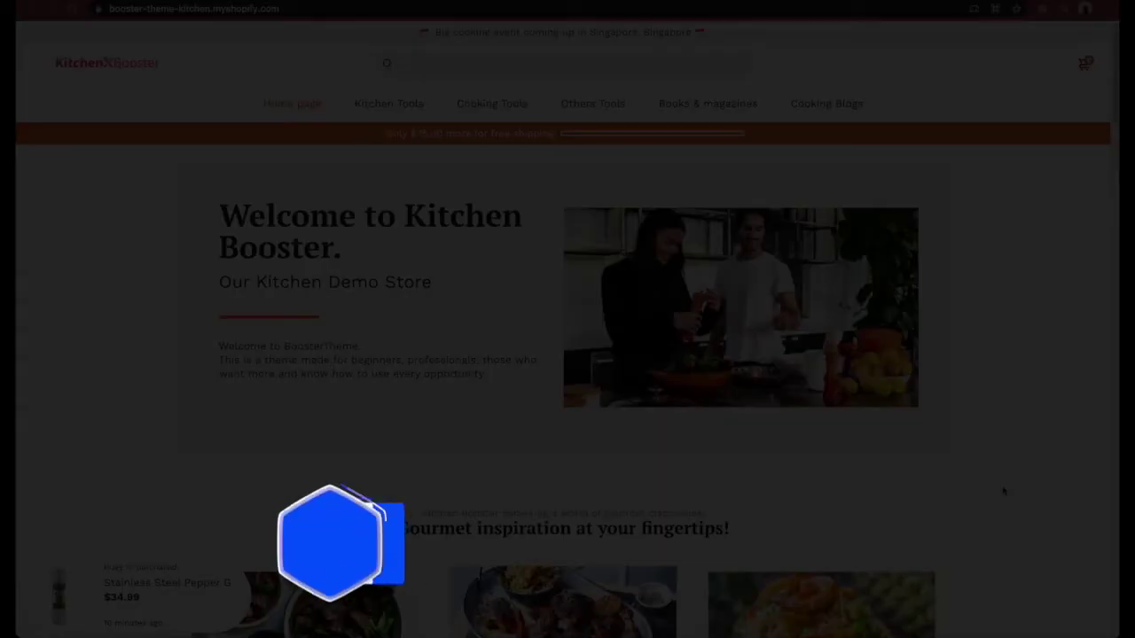
# - Look through the Kitchen Booster demo store's home page, from the welcome banner to the family cooking section
pyautogui.scroll(-3, 1003, 491)
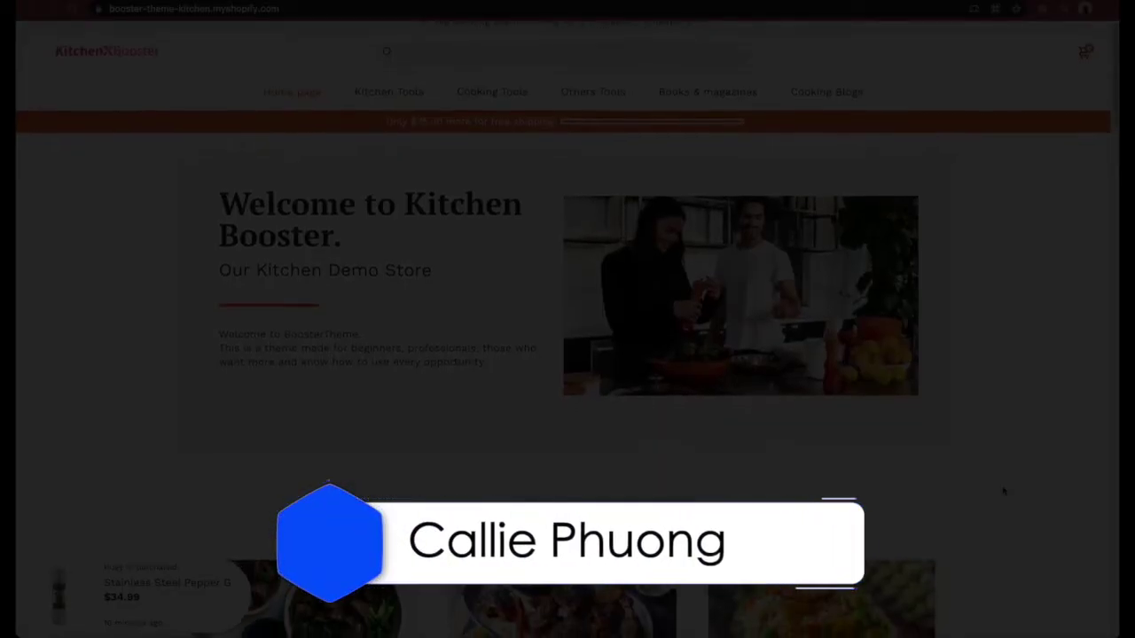
pyautogui.scroll(-10, 1003, 491)
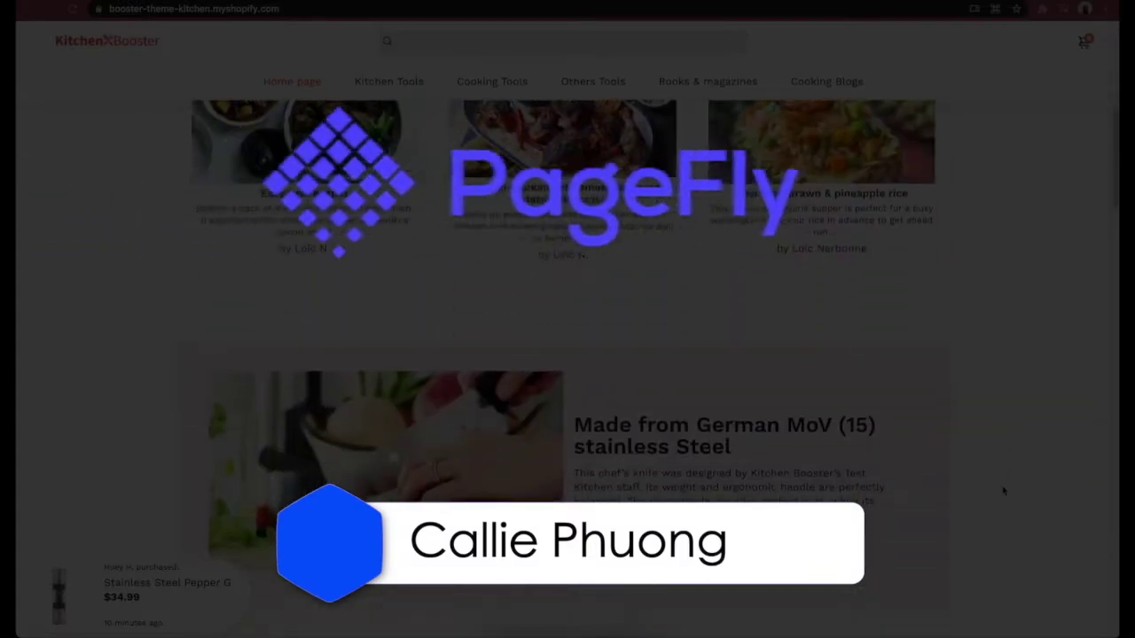
pyautogui.scroll(-8, 1004, 490)
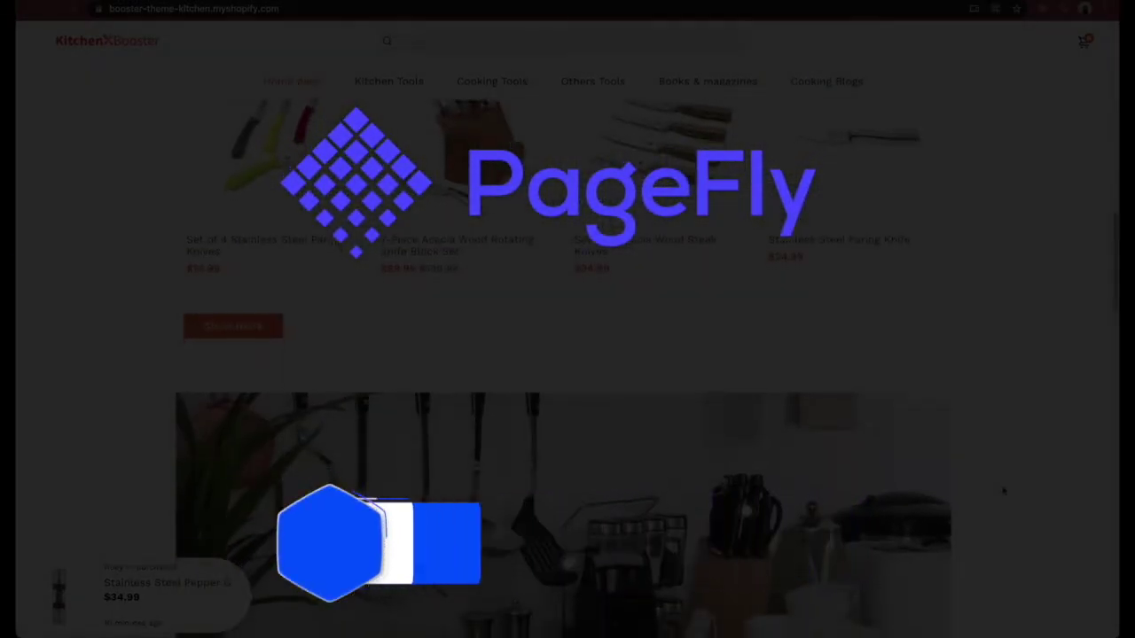
pyautogui.scroll(-12, 1004, 491)
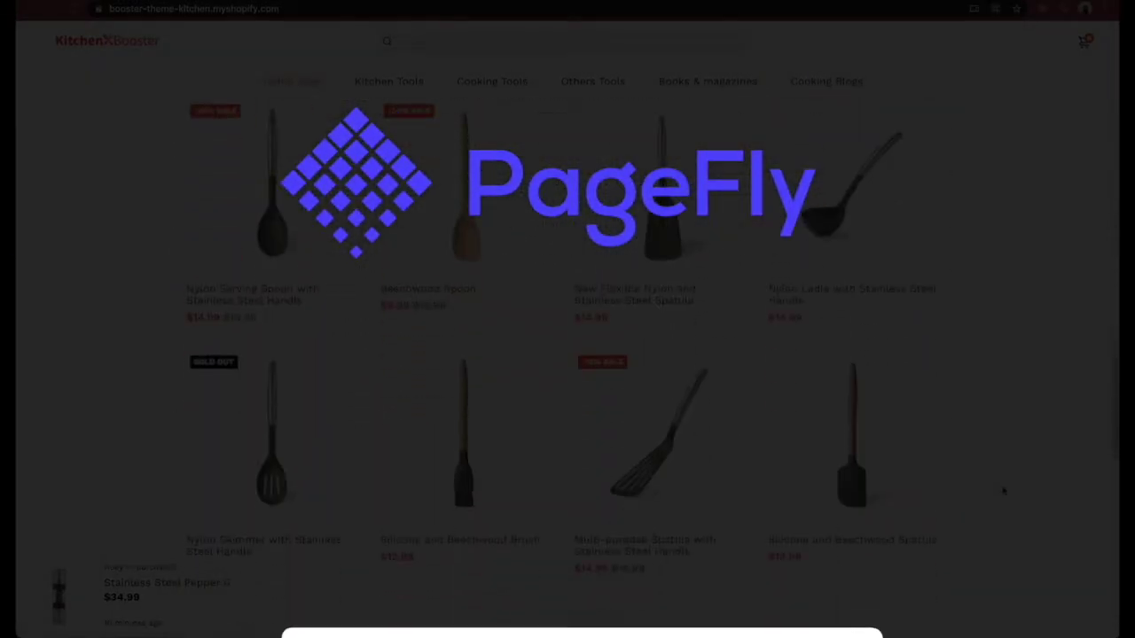
pyautogui.scroll(-2, 1004, 490)
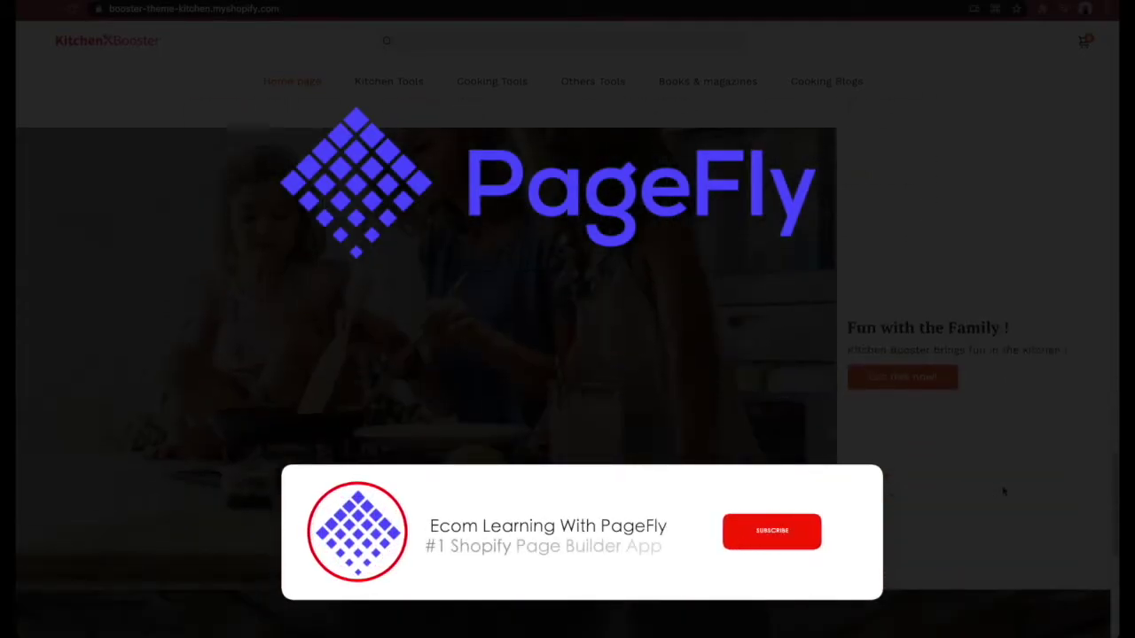
pyautogui.scroll(-5, 1004, 491)
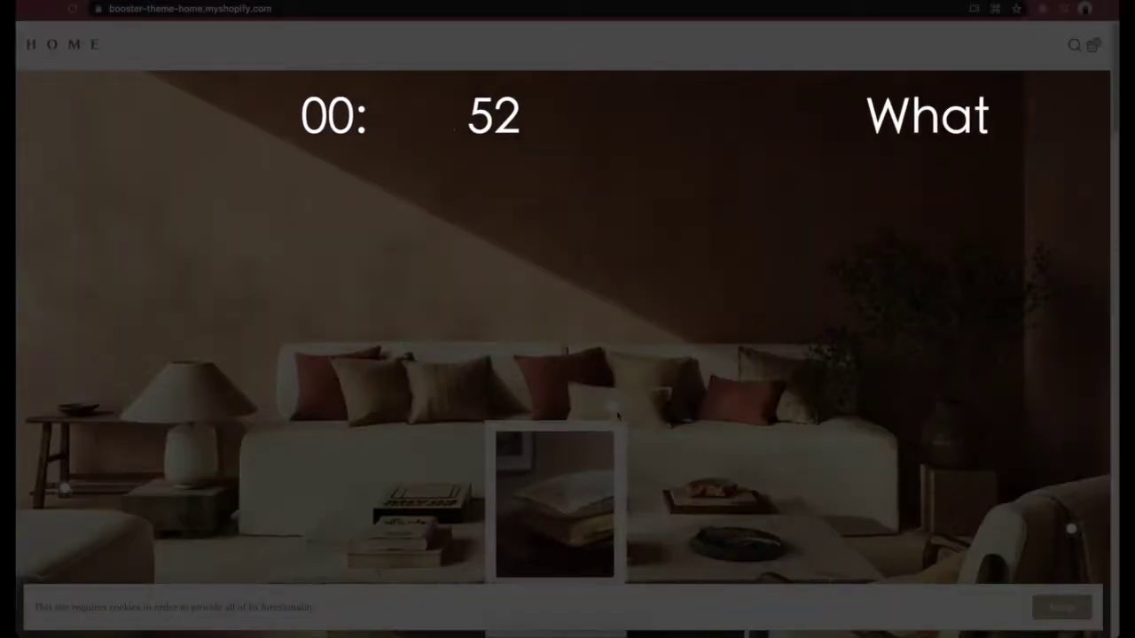
# - Look through the Home demo store's front page, including its lookbook image, collection tiles and product photos
pyautogui.scroll(-2, 618, 413)
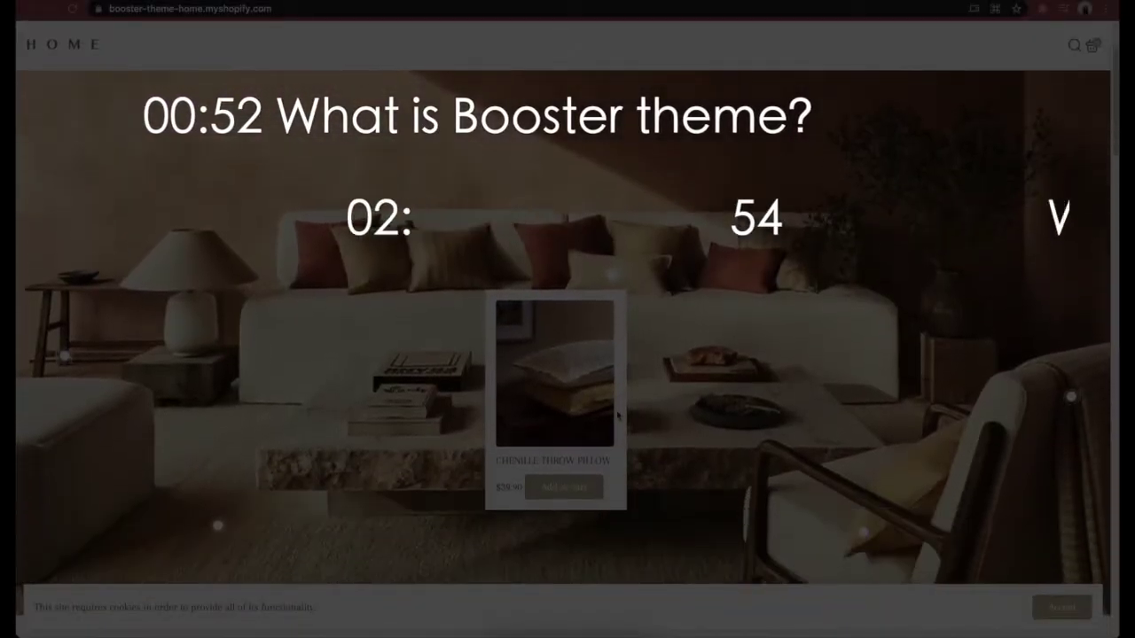
pyautogui.scroll(-6, 618, 413)
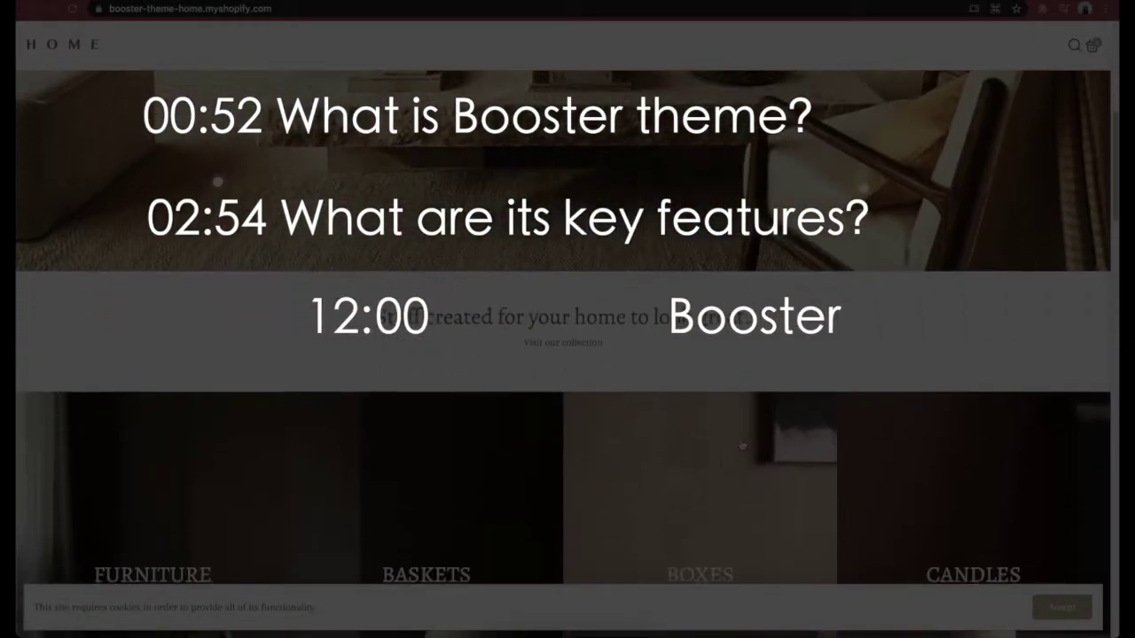
pyautogui.scroll(-8, 742, 445)
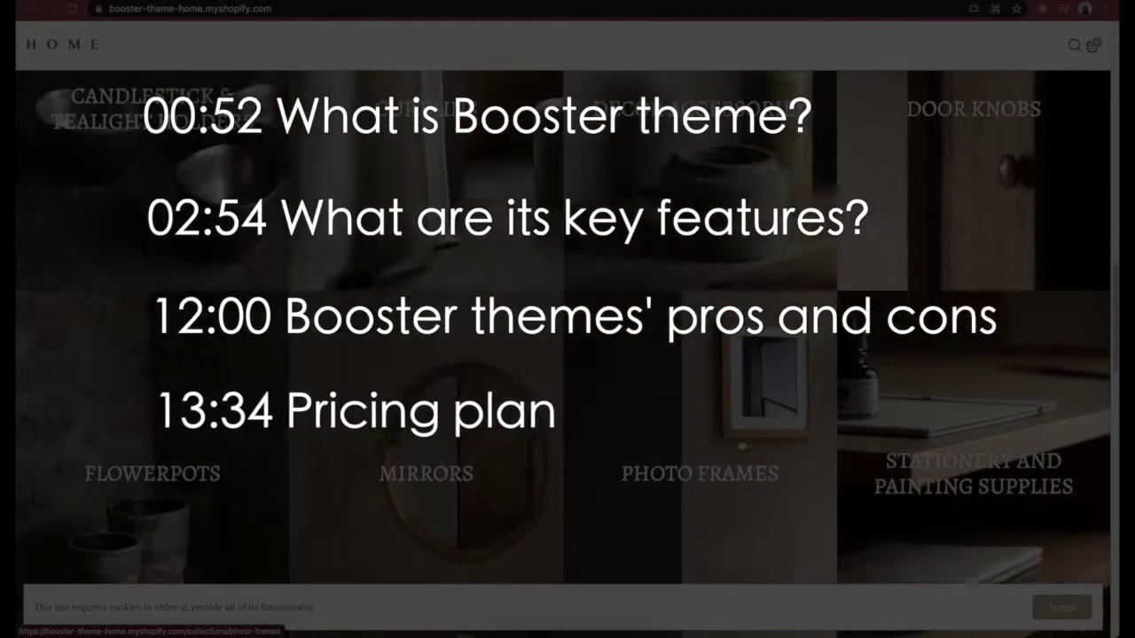
pyautogui.scroll(-8, 741, 445)
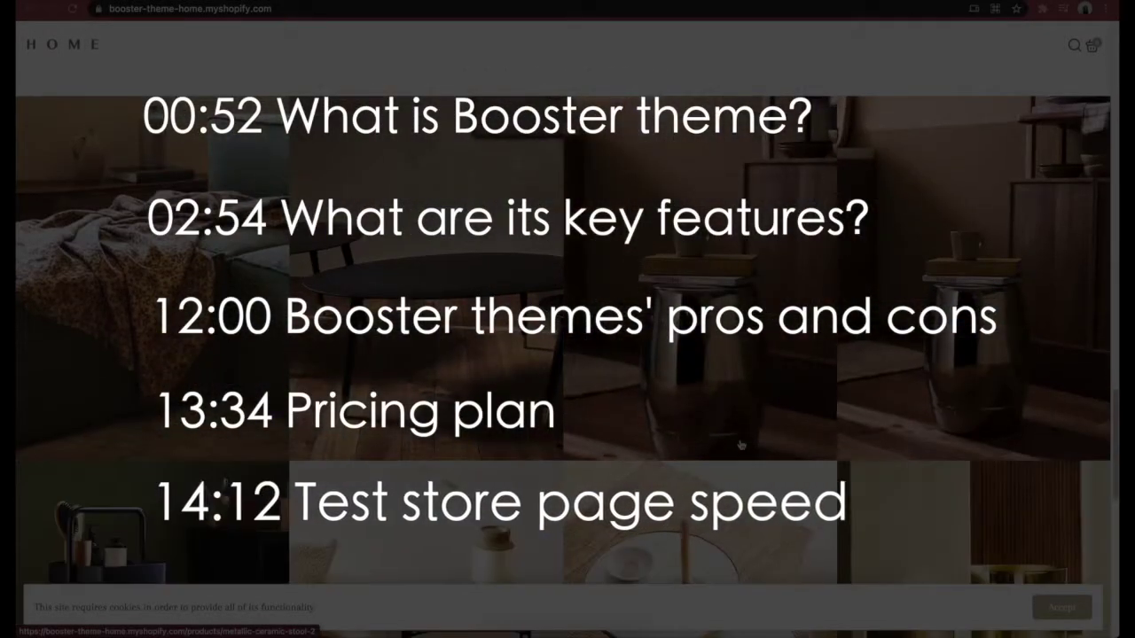
pyautogui.scroll(-6, 741, 446)
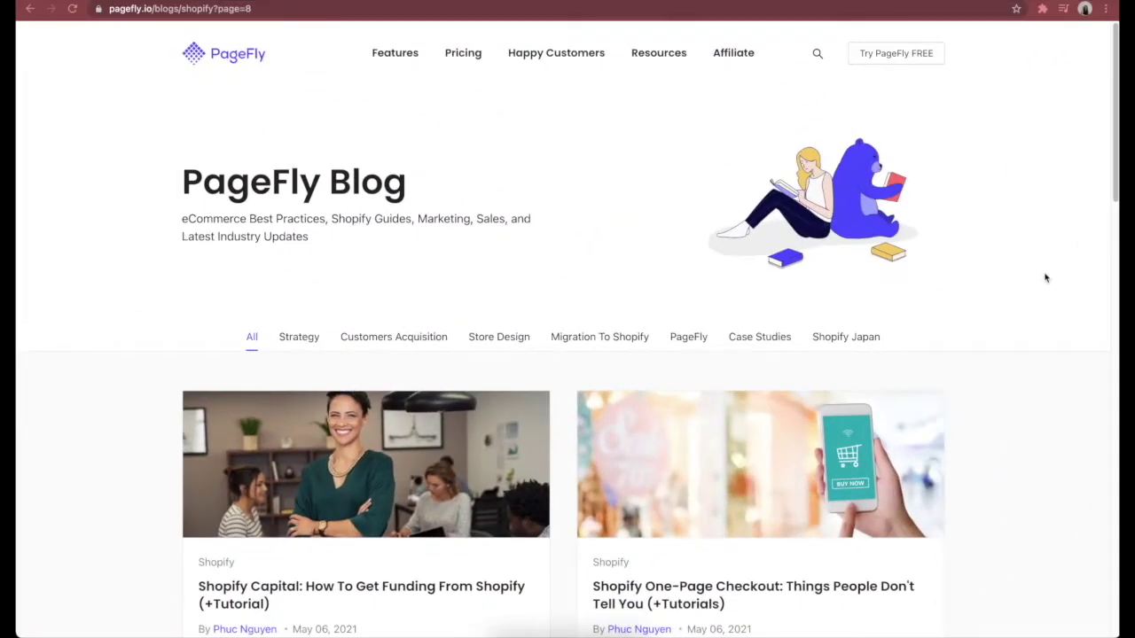
# - Skim the article list on the PageFly blog
pyautogui.scroll(-3, 1045, 279)
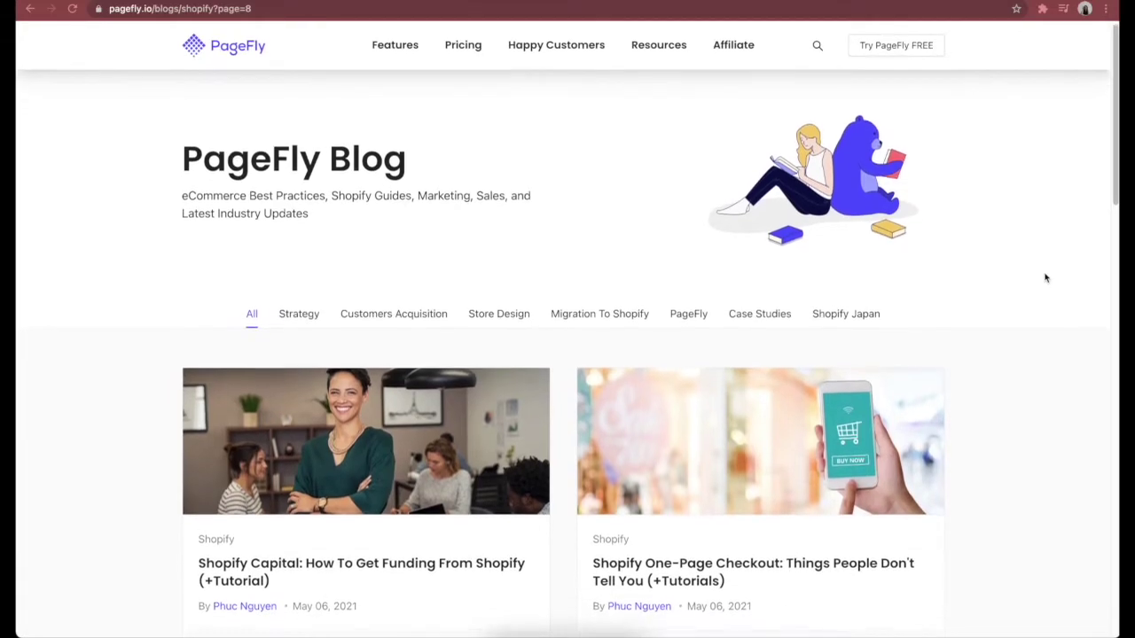
pyautogui.scroll(-4, 1045, 279)
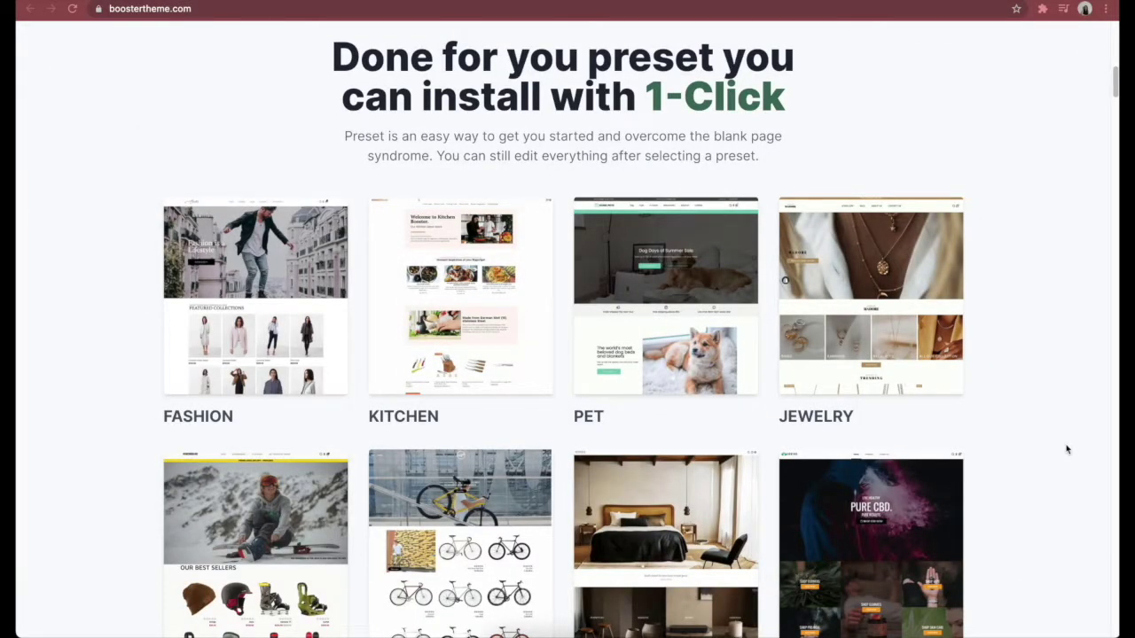
# - Review Booster's preset gallery and open the checkout form for the single yearly license
pyautogui.scroll(-3, 1067, 450)
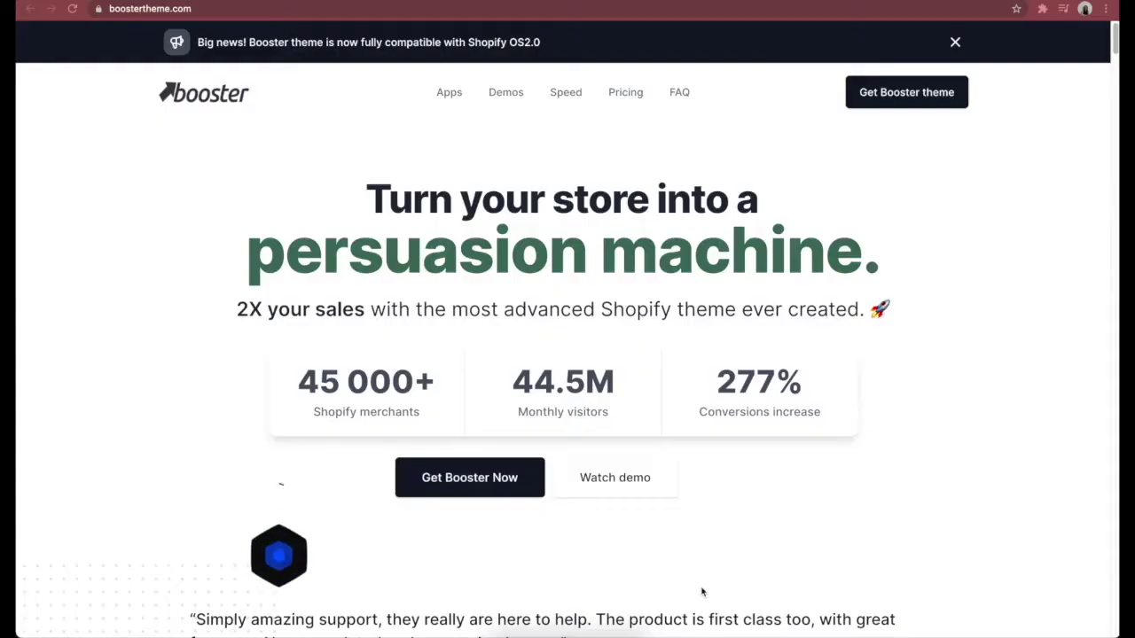
pyautogui.click(519, 482)
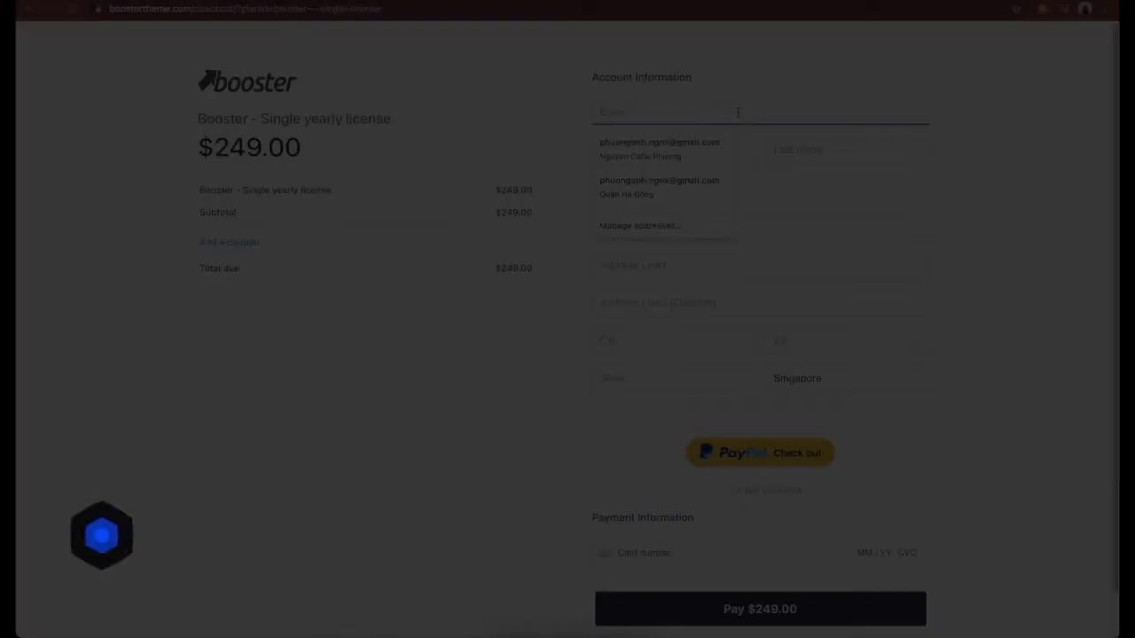
pyautogui.click(748, 148)
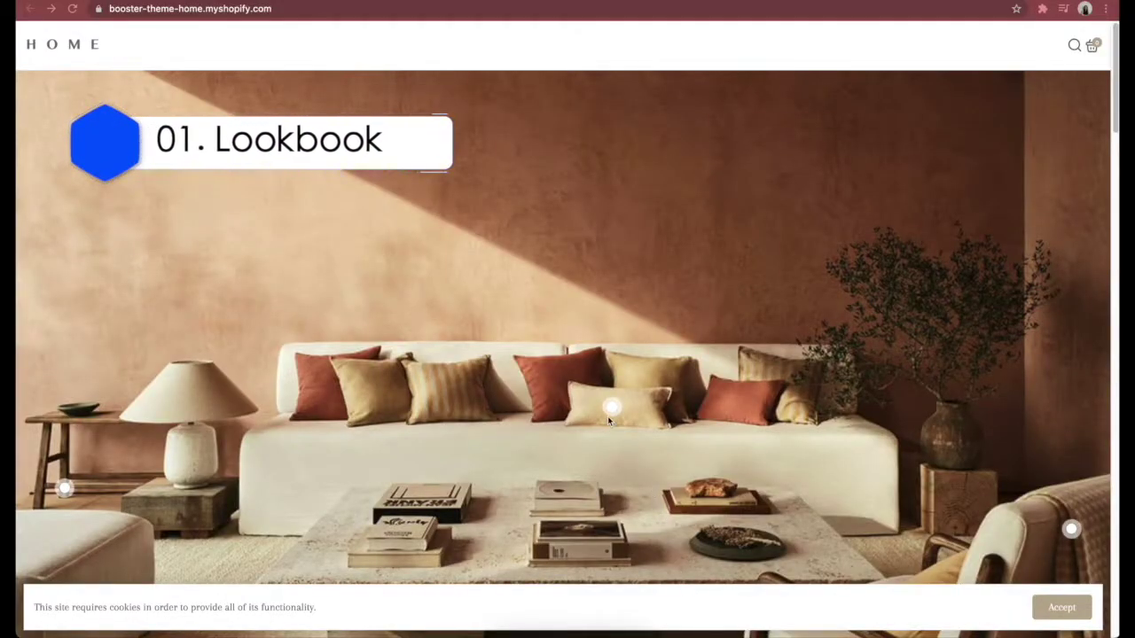
# - Preview the product pins on the sofa pillow, armchair throw and chair cushion in the Home demo store's lookbook
pyautogui.moveTo(612, 411)
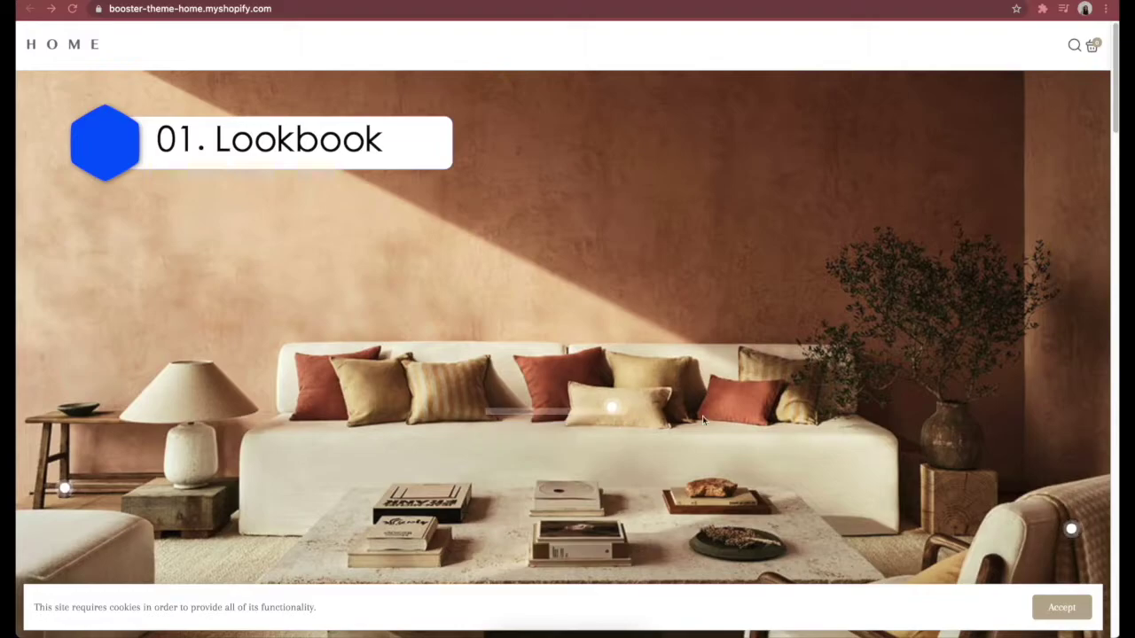
pyautogui.scroll(-3, 903, 434)
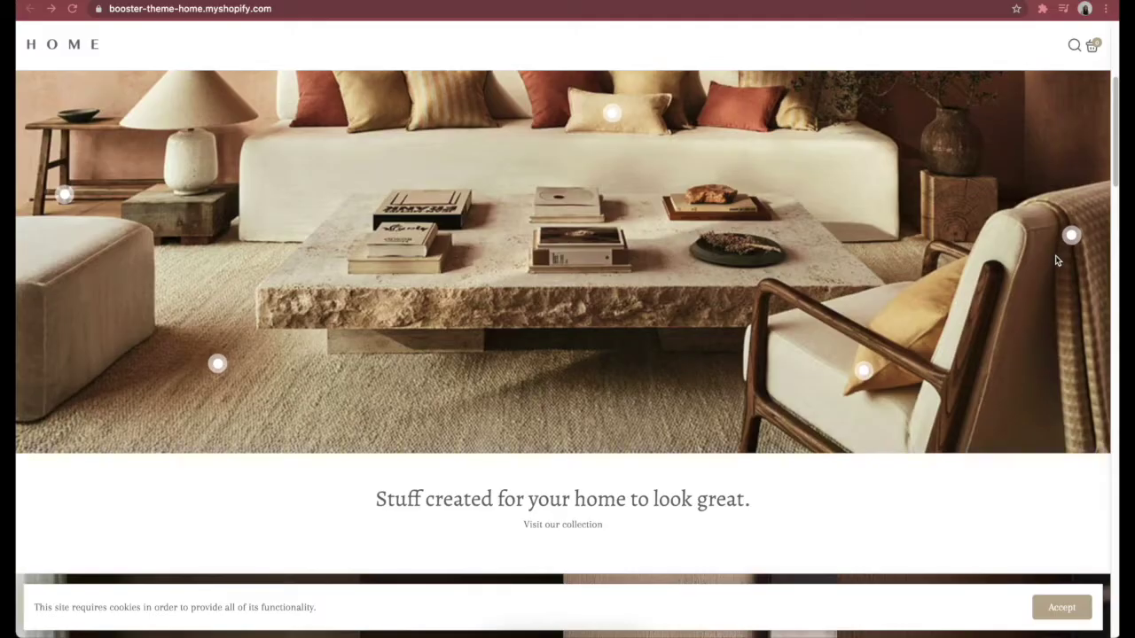
pyautogui.moveTo(1073, 244)
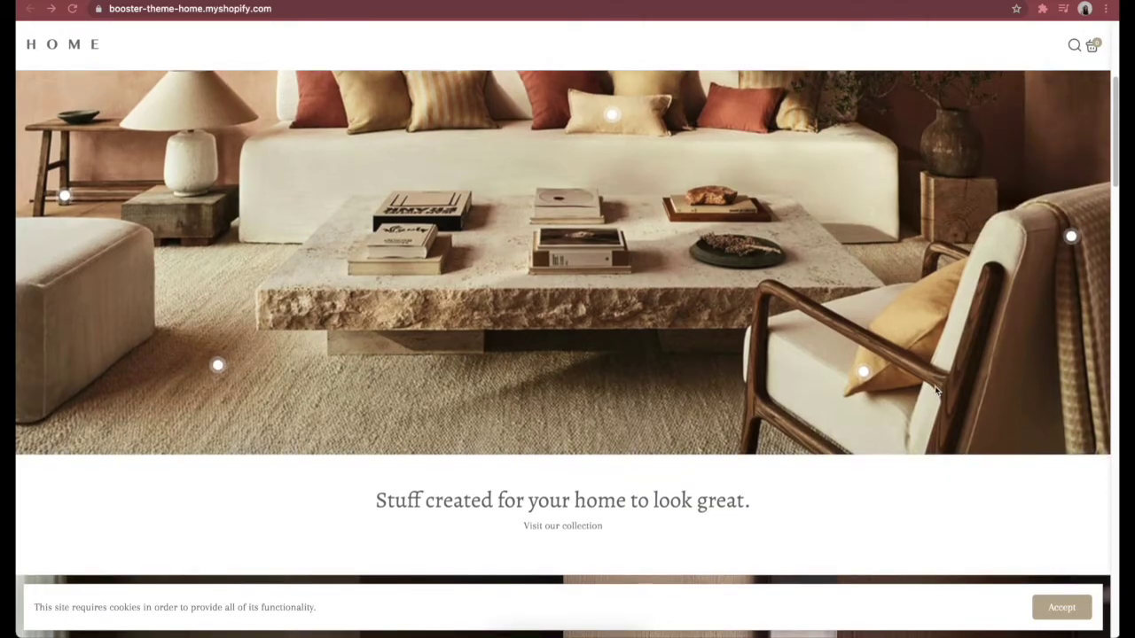
pyautogui.moveTo(865, 373)
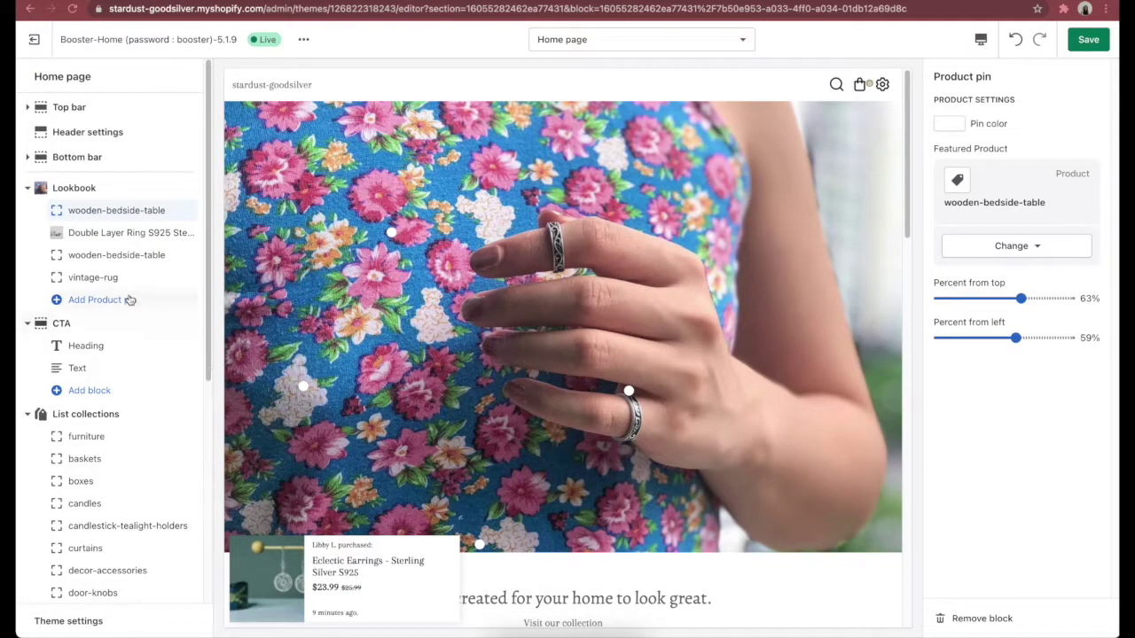
# - Change the first wooden-bedside-table lookbook pin to the product Double Arrow Ring - S925 Sterling Silver and save the theme
pyautogui.click(113, 211)
pyautogui.click(1017, 248)
pyautogui.click(1010, 280)
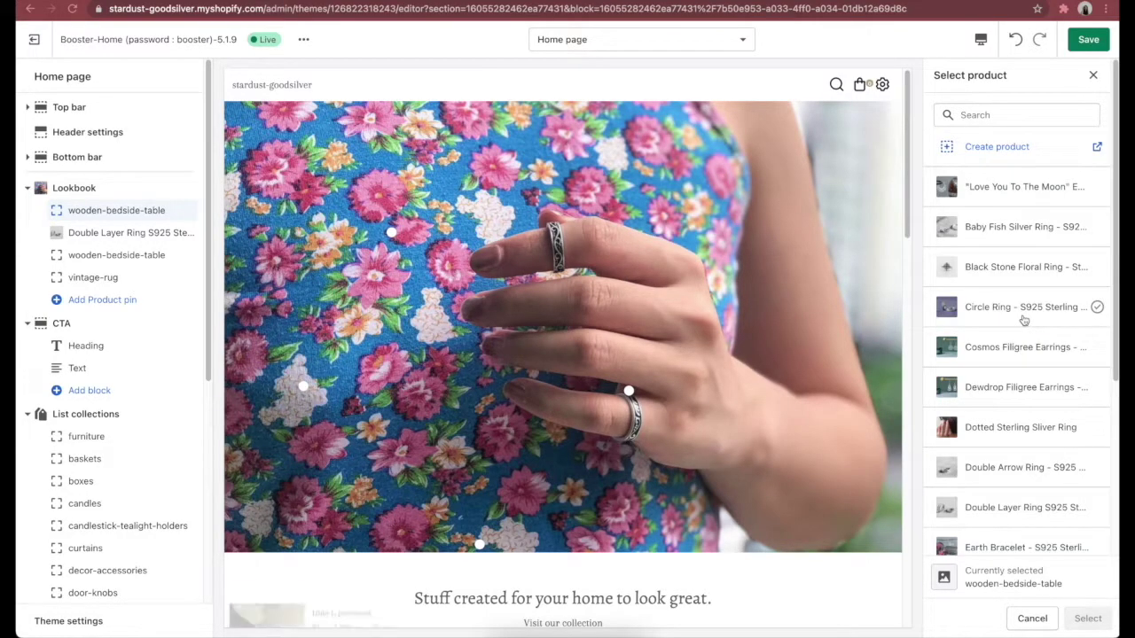
pyautogui.scroll(-1, 1024, 337)
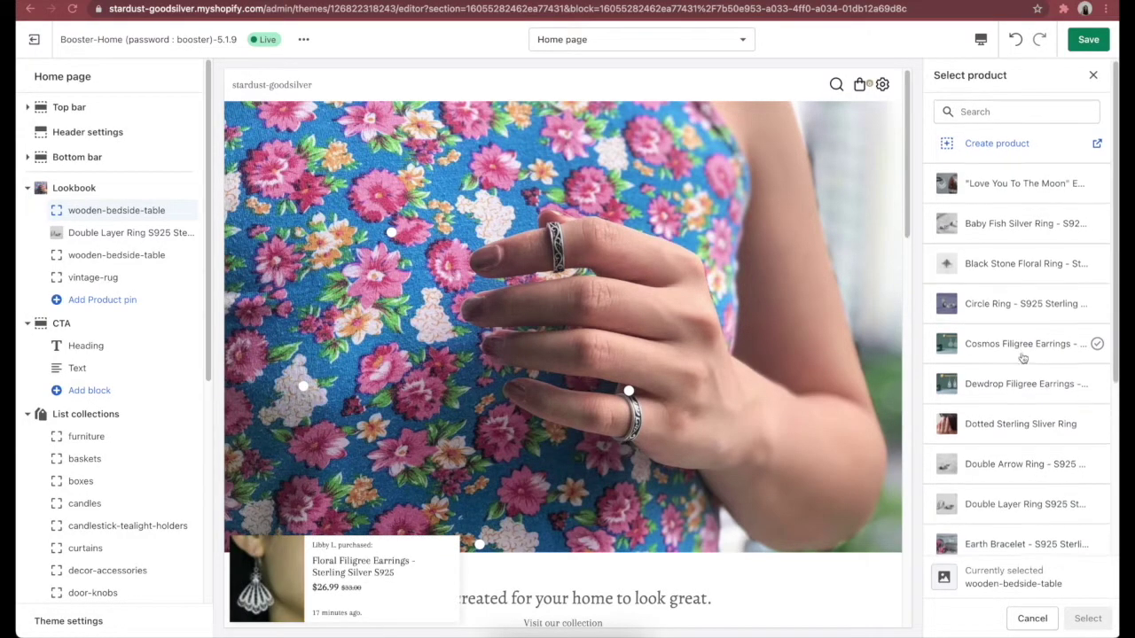
pyautogui.click(1010, 466)
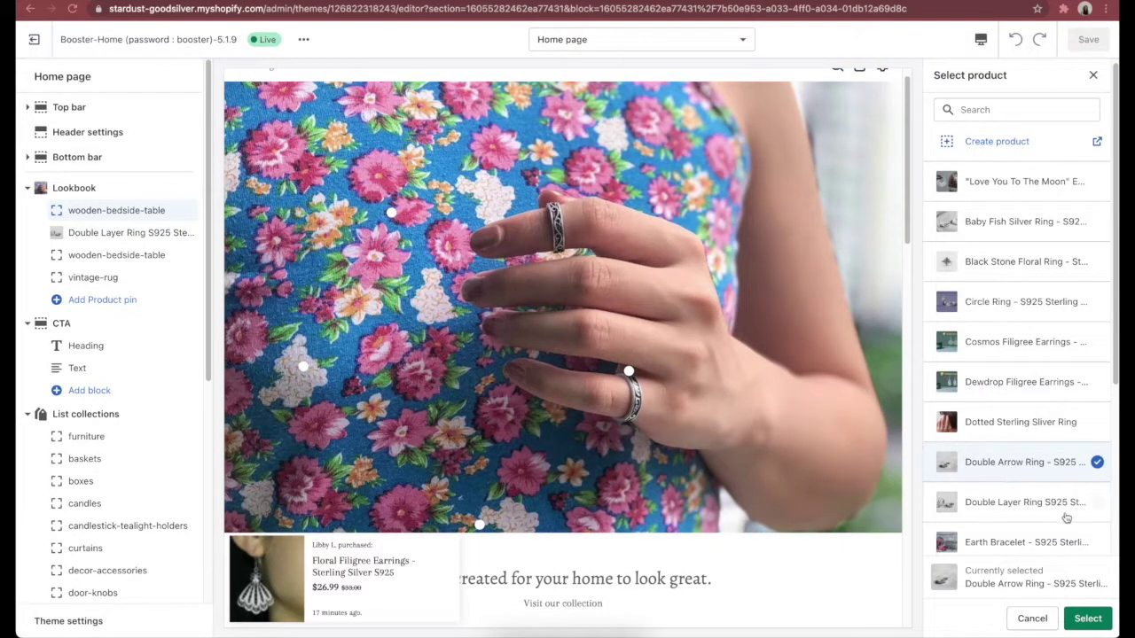
pyautogui.click(1087, 618)
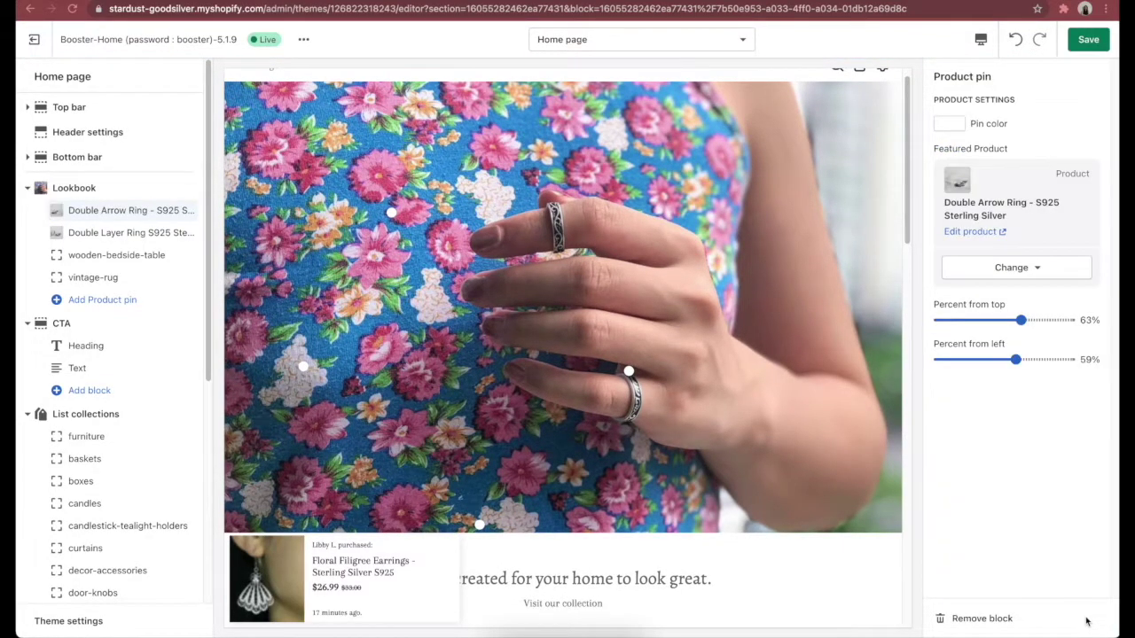
pyautogui.press('super+s')
# - Open the list of theme sections that can be added to the home page and look through it
pyautogui.scroll(-4, 156, 429)
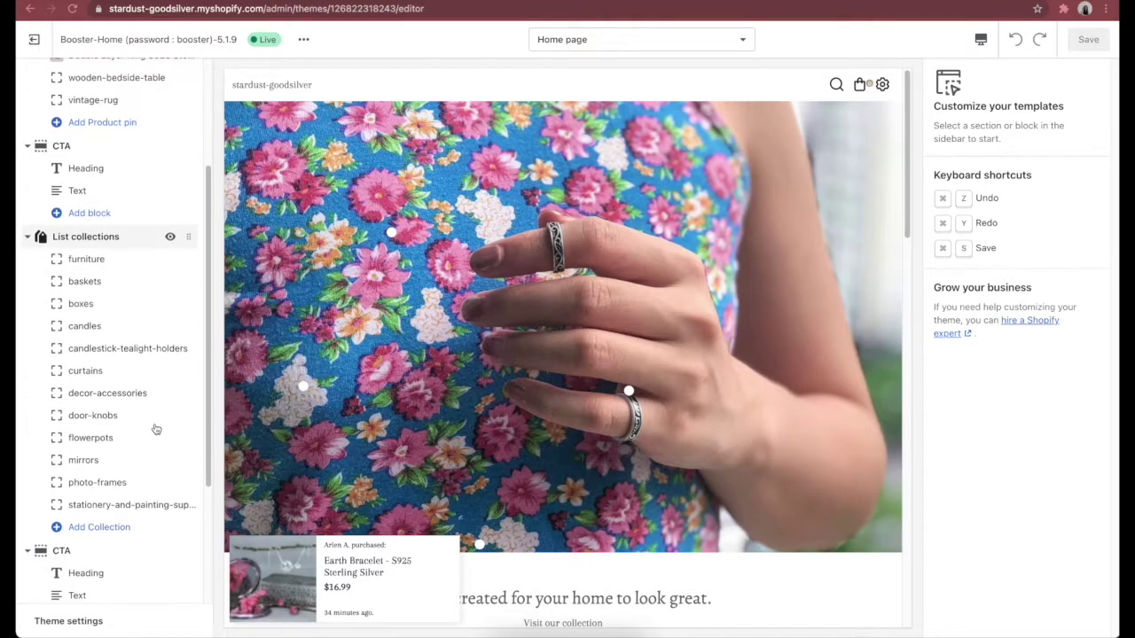
pyautogui.scroll(-5, 156, 429)
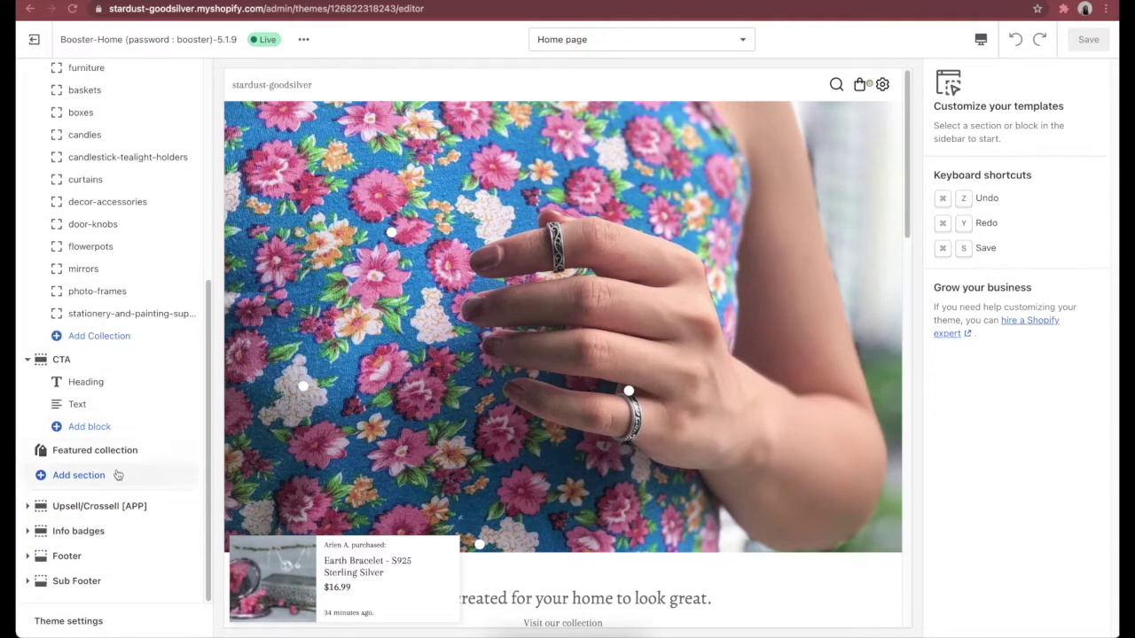
pyautogui.click(118, 476)
pyautogui.click(173, 442)
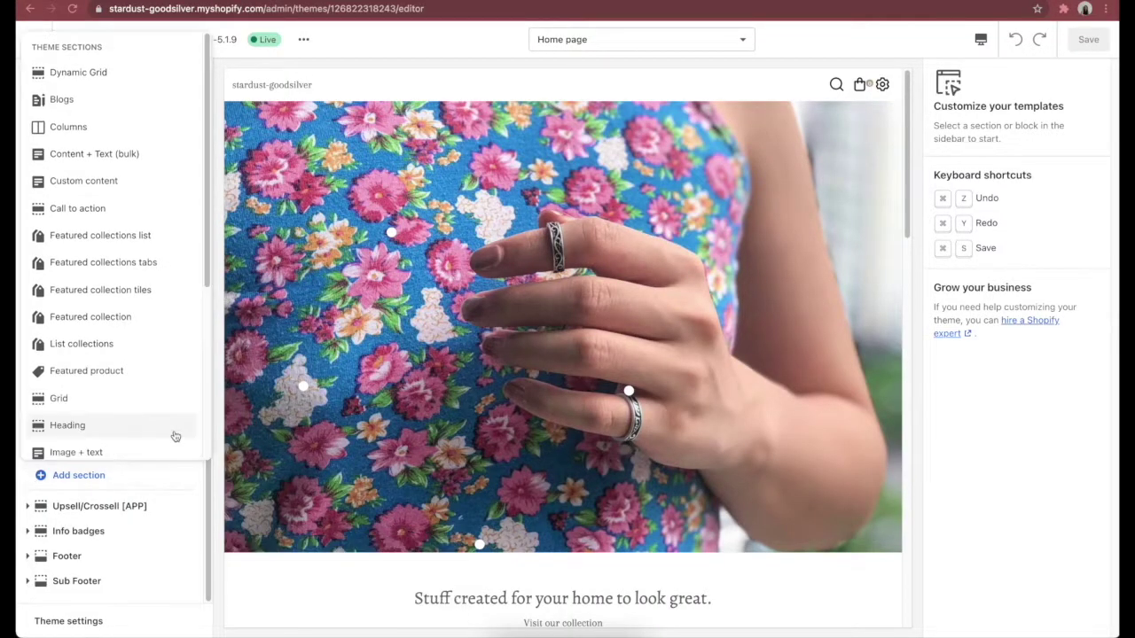
pyautogui.scroll(-5, 178, 398)
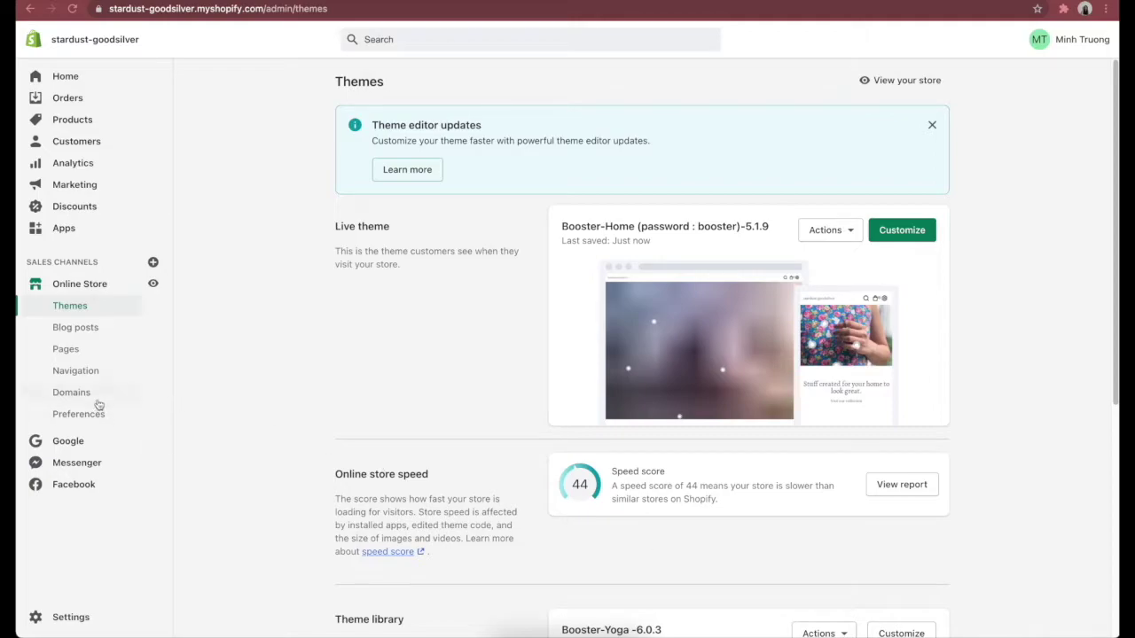
# - Open the live Booster-Home theme's settings for customization and enable the 'Recently bought' app
pyautogui.click(103, 301)
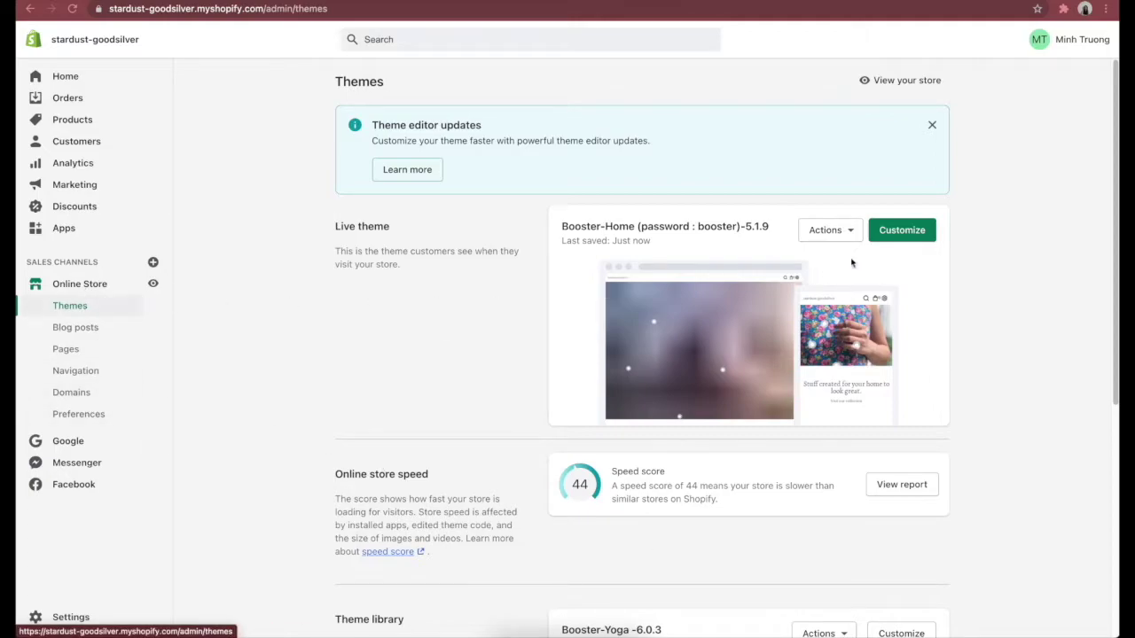
pyautogui.click(902, 229)
pyautogui.click(89, 621)
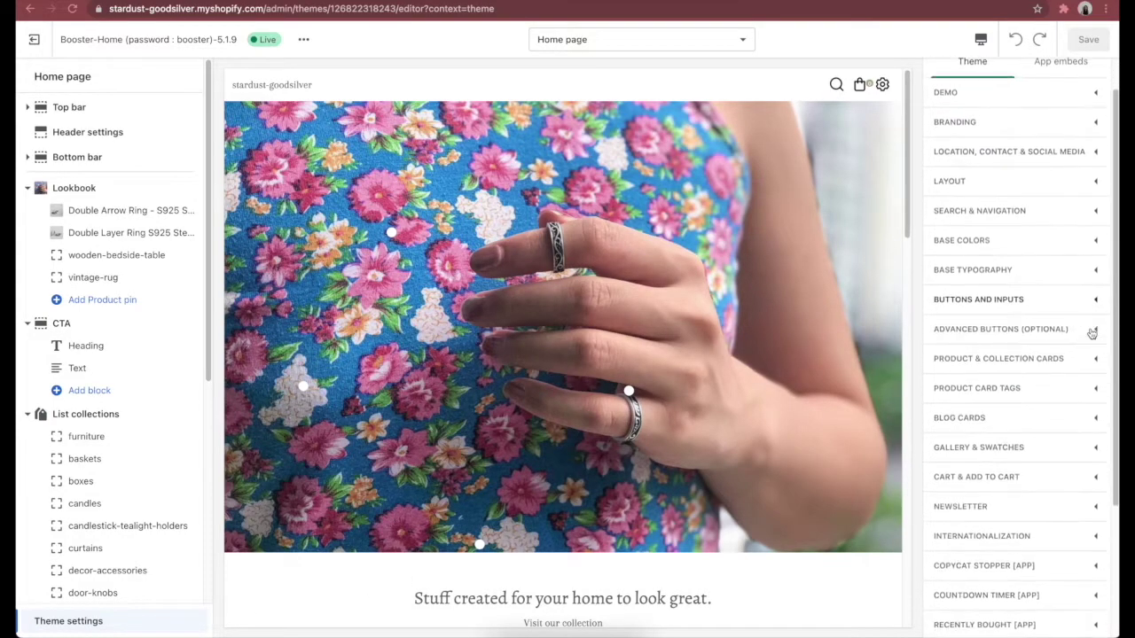
pyautogui.scroll(-5, 1093, 333)
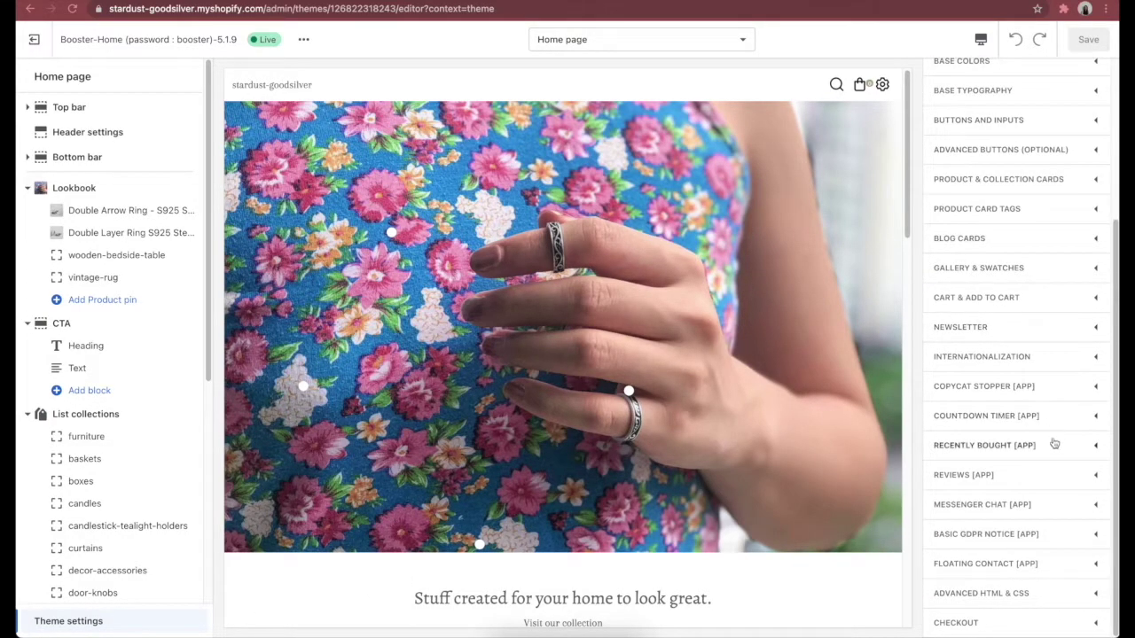
pyautogui.click(1092, 448)
pyautogui.scroll(-2, 1011, 456)
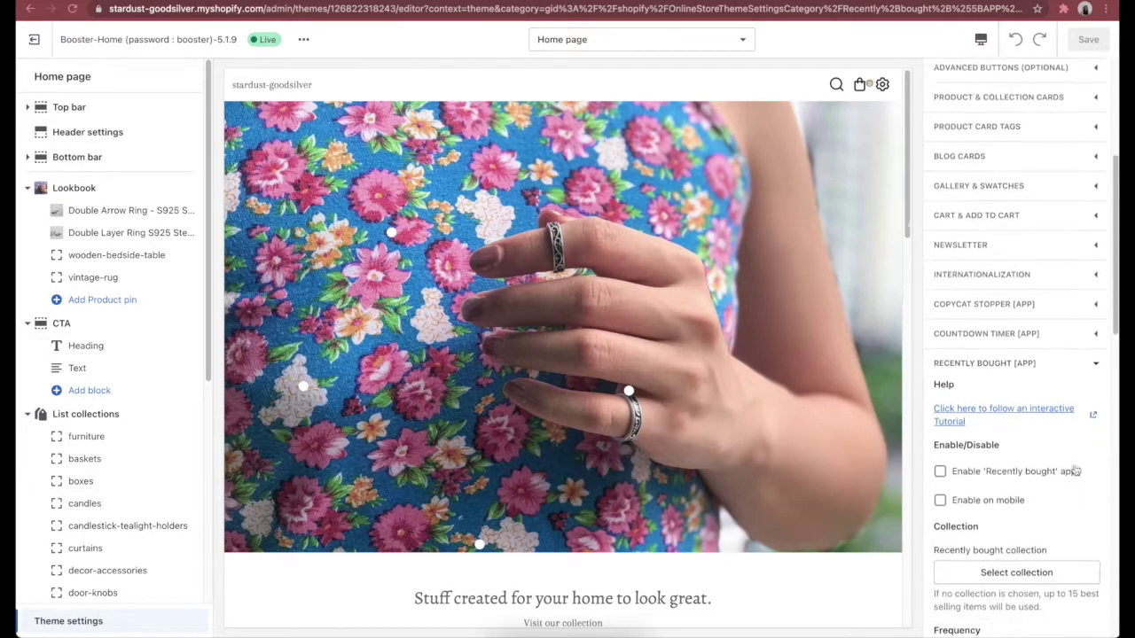
pyautogui.click(940, 462)
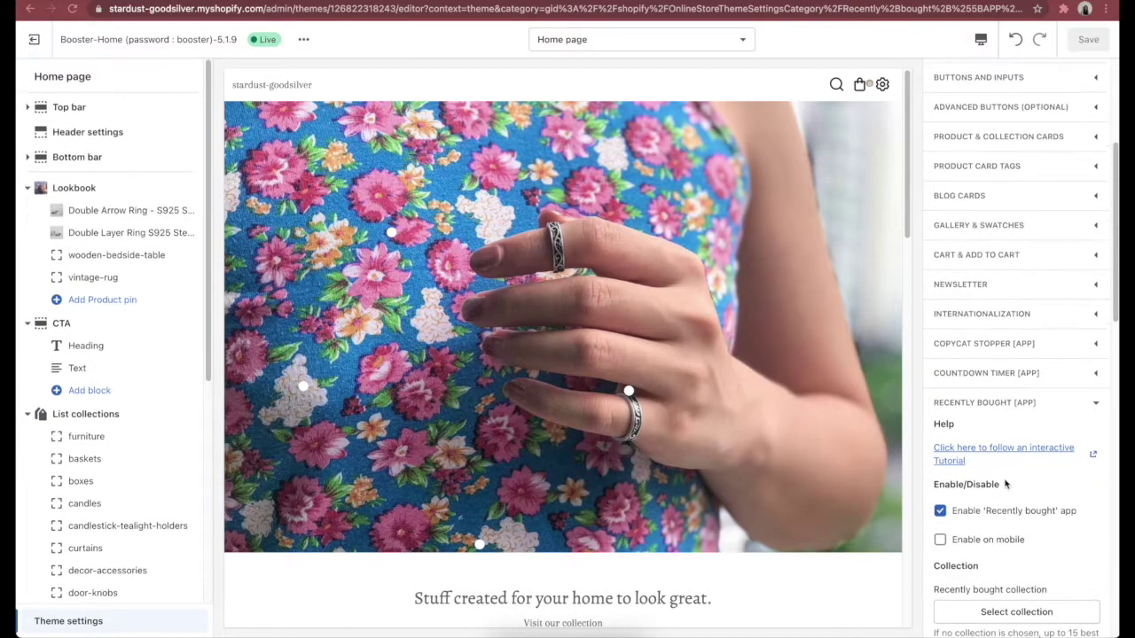
pyautogui.scroll(-3, 1057, 478)
pyautogui.scroll(-5, 1057, 478)
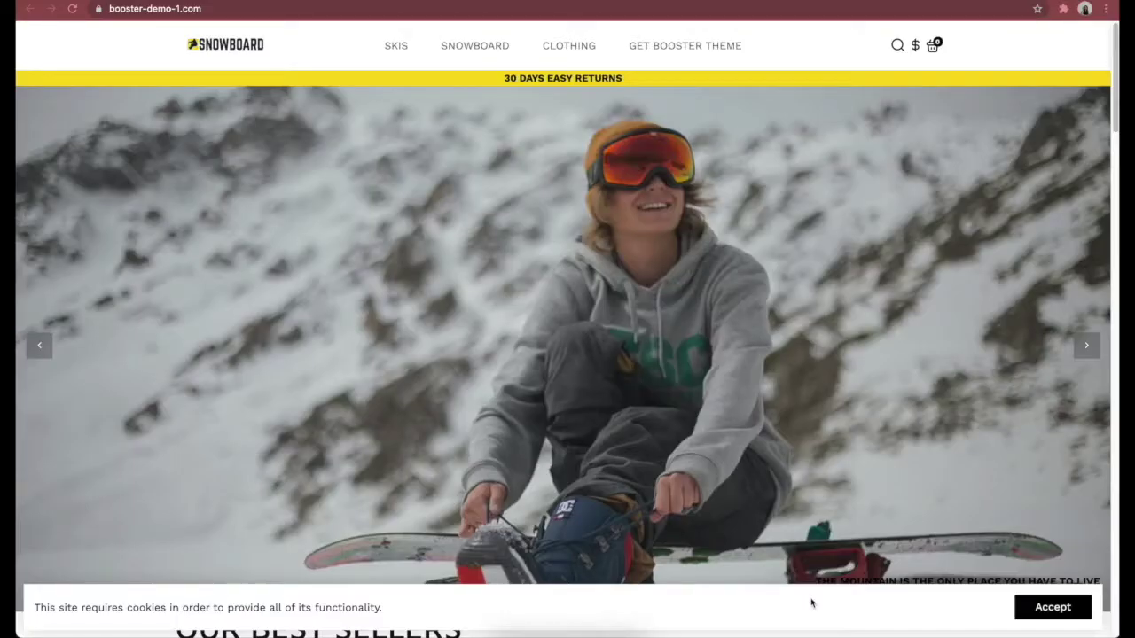
# - Look through the Snowboard demo store's best sellers to see the countdown timer on the sale product card
pyautogui.scroll(-1, 853, 586)
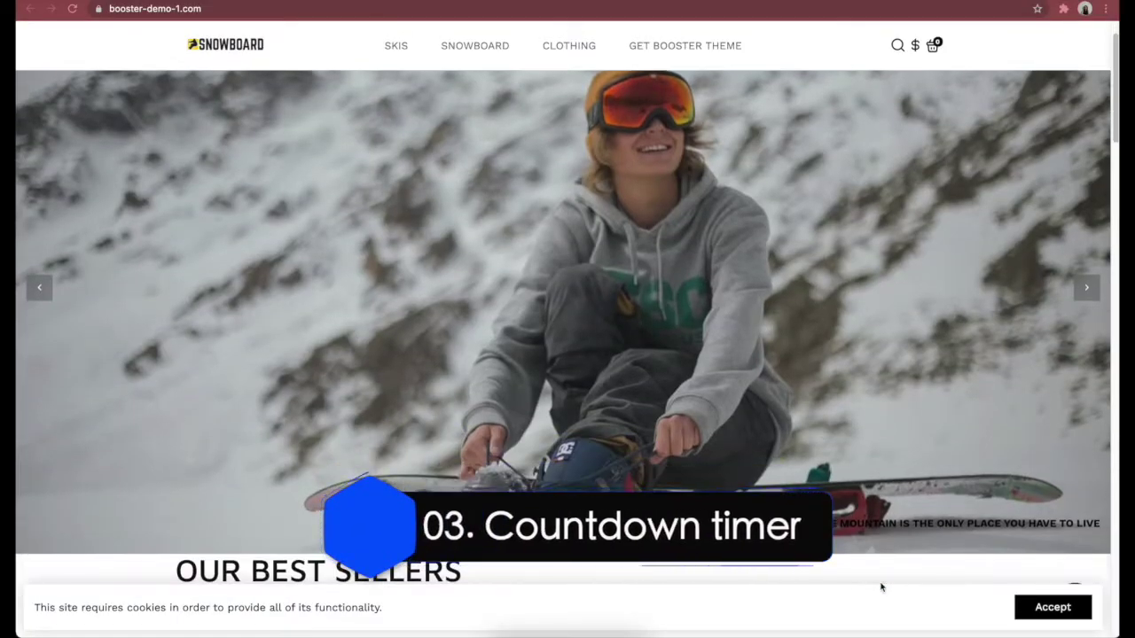
pyautogui.scroll(-5, 881, 587)
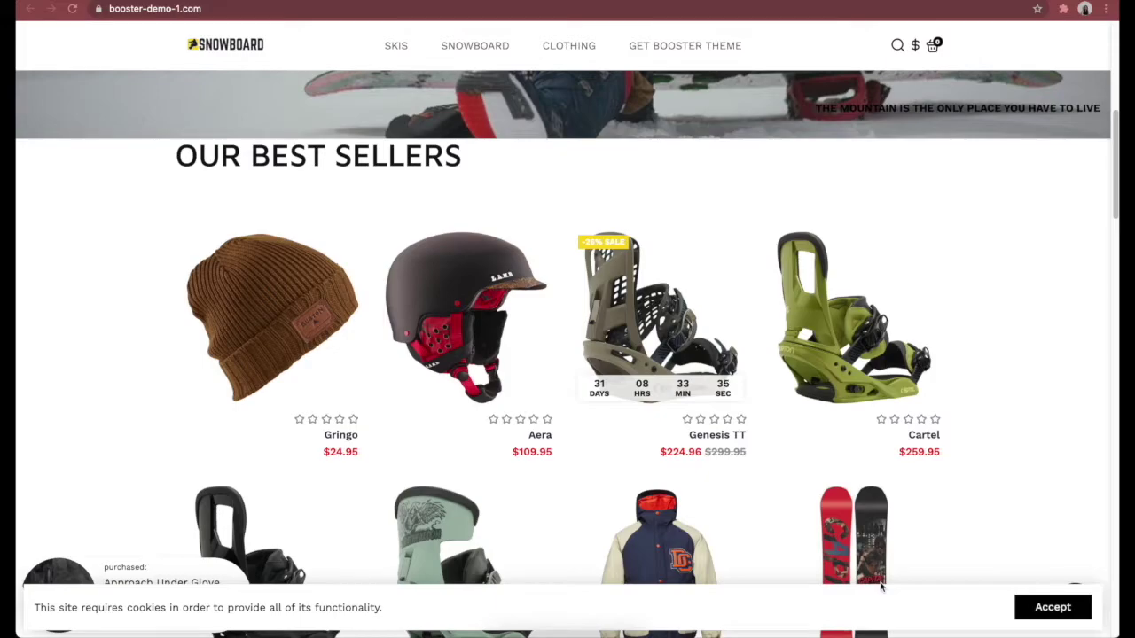
pyautogui.scroll(-7, 881, 587)
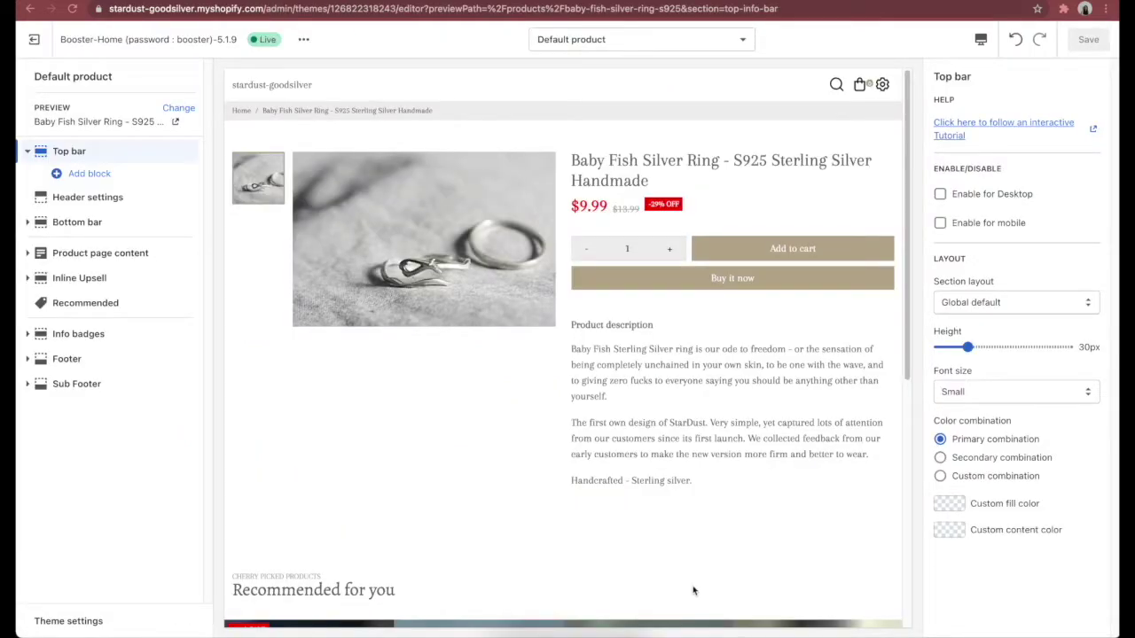
# - Enable the offer countdown in the theme's Countdown Timer settings and show it on product cards too
pyautogui.click(113, 622)
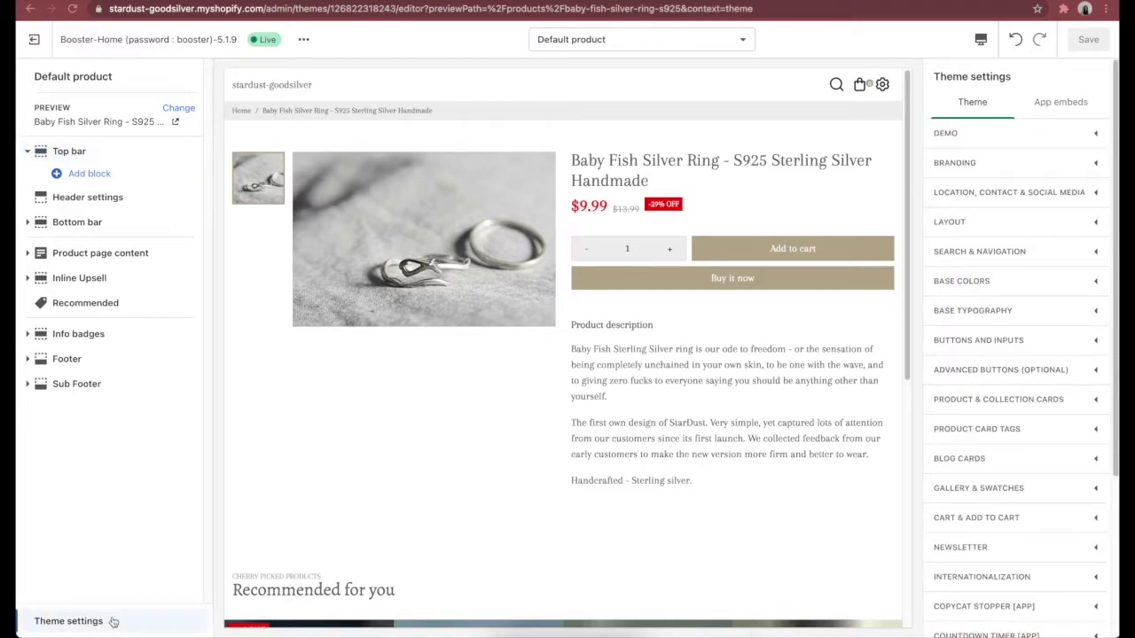
pyautogui.scroll(-2, 1064, 491)
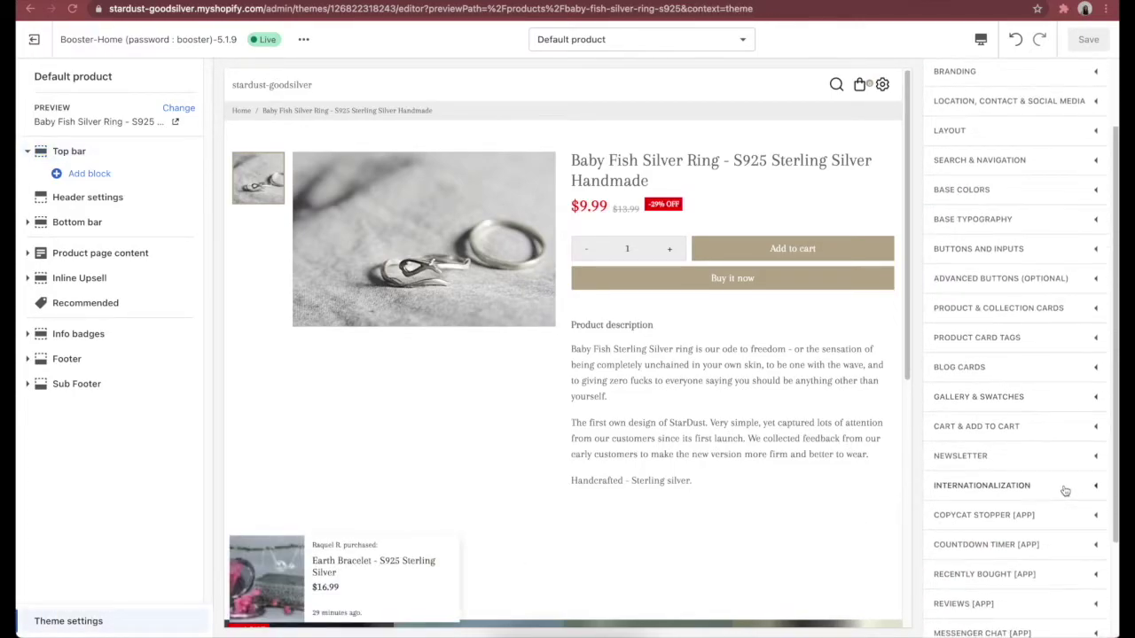
pyautogui.scroll(-1, 1065, 491)
pyautogui.click(1095, 531)
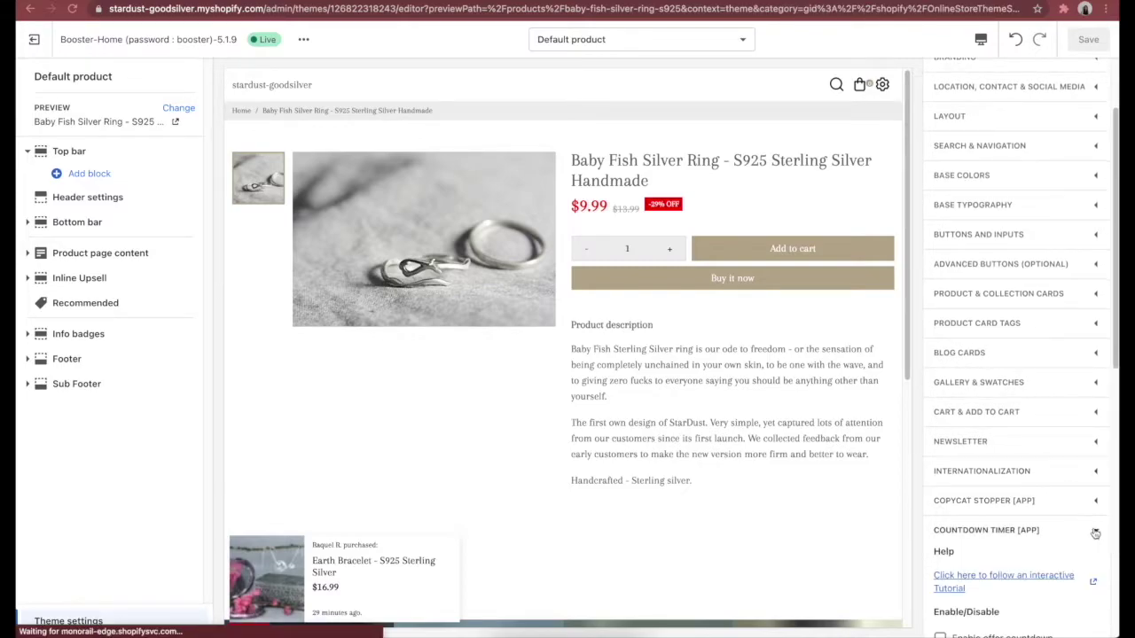
pyautogui.scroll(-3, 1063, 510)
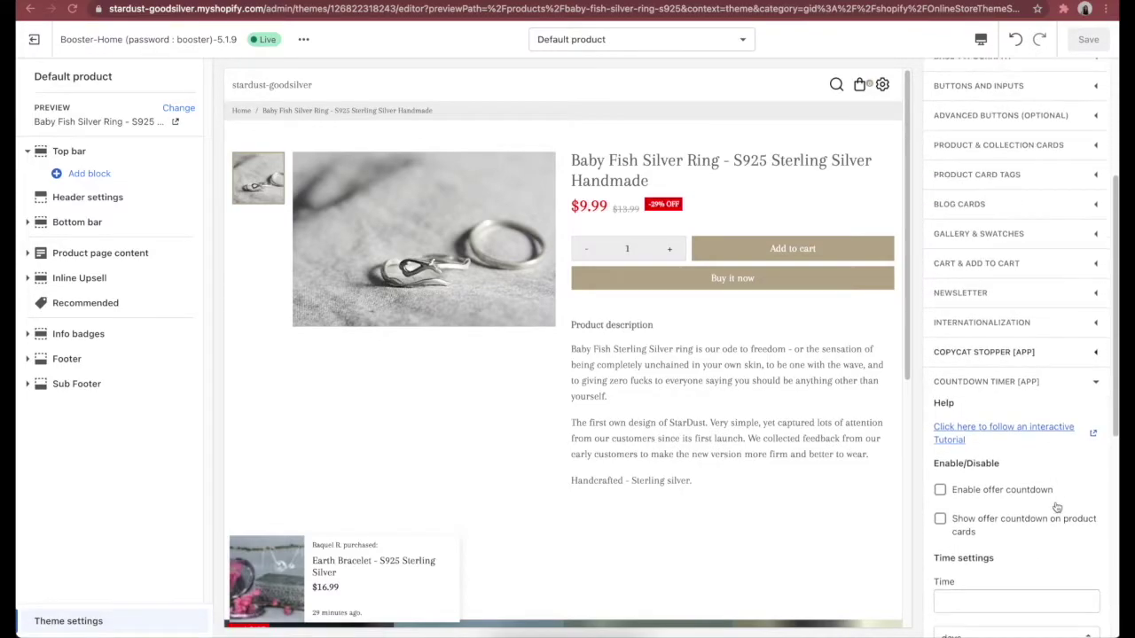
pyautogui.click(940, 491)
pyautogui.click(942, 526)
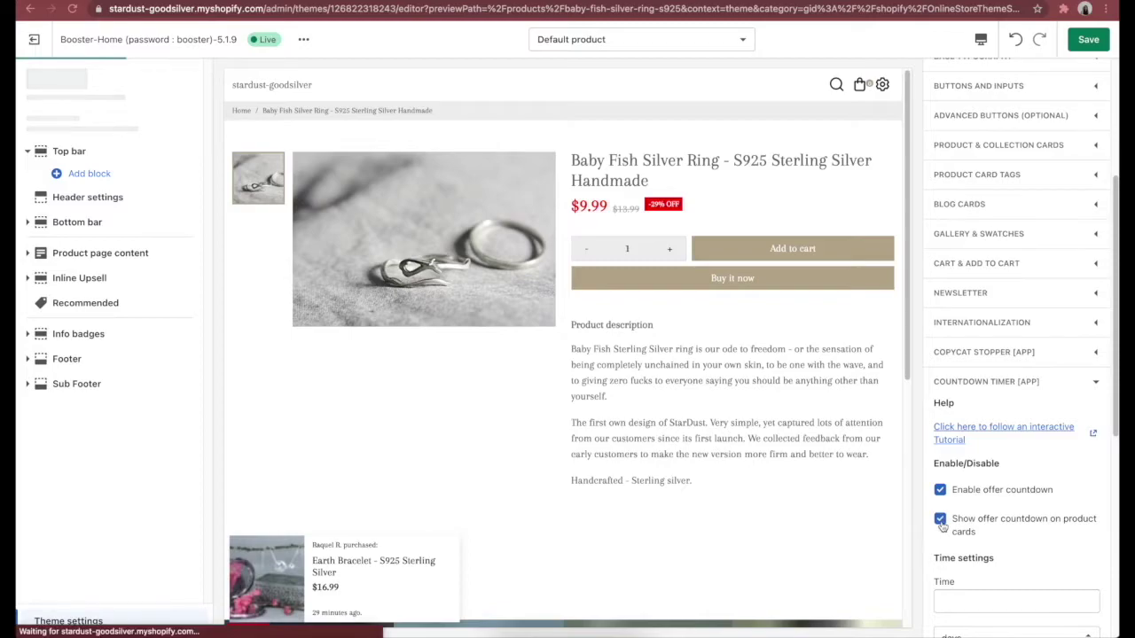
# - Set the offer countdown time to 24 days and save the theme
pyautogui.scroll(-2, 1111, 490)
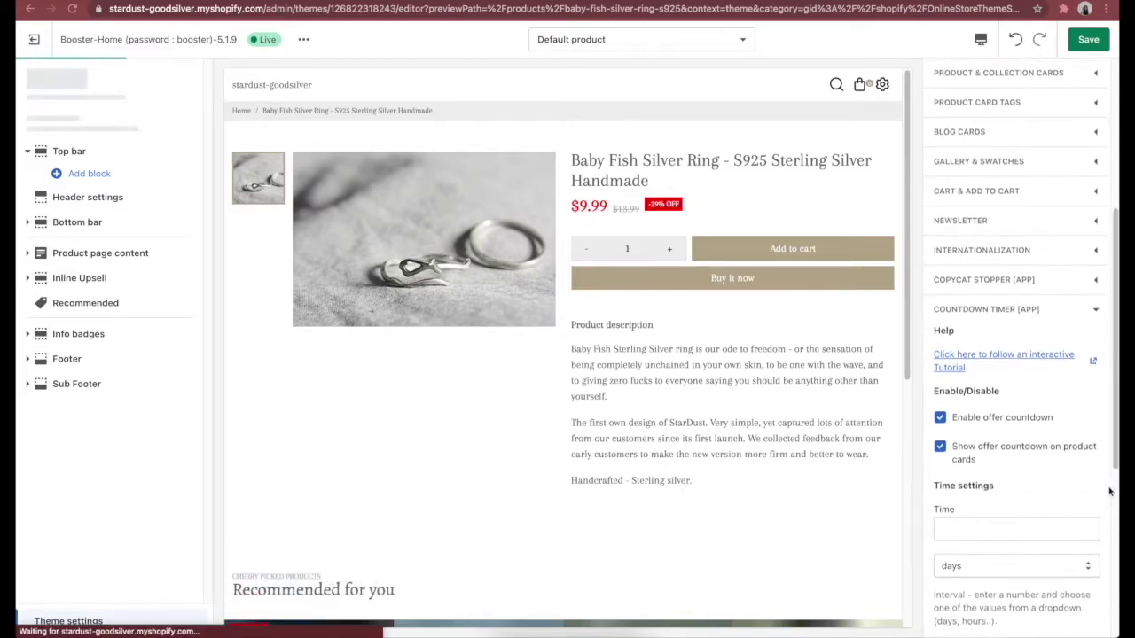
pyautogui.scroll(-1, 1108, 488)
pyautogui.click(1054, 513)
pyautogui.write('24')
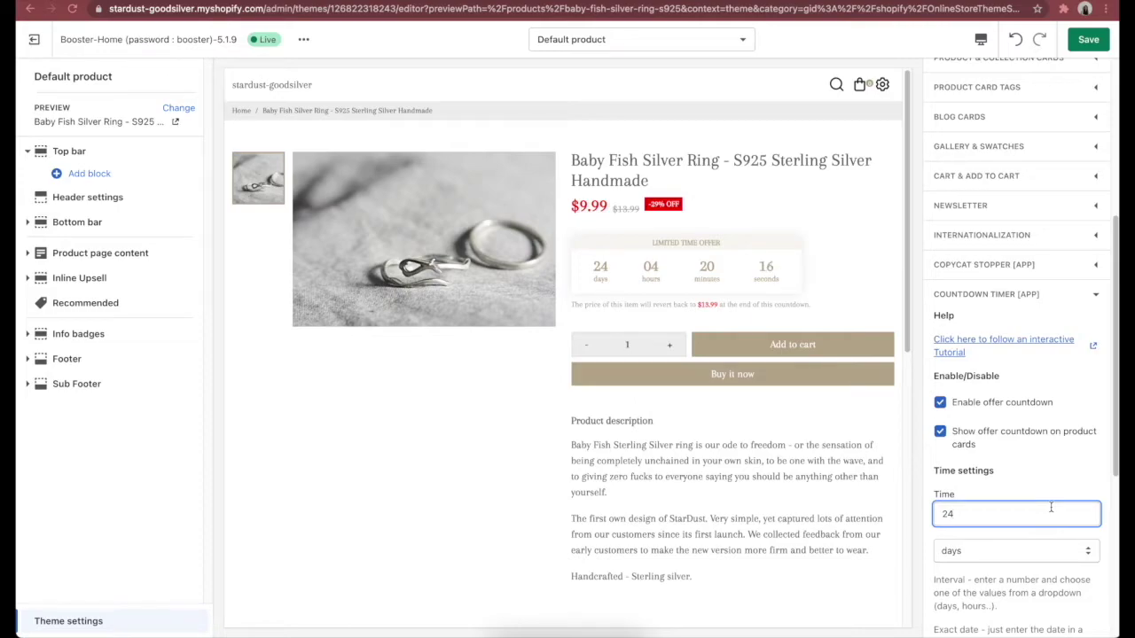
pyautogui.click(1089, 39)
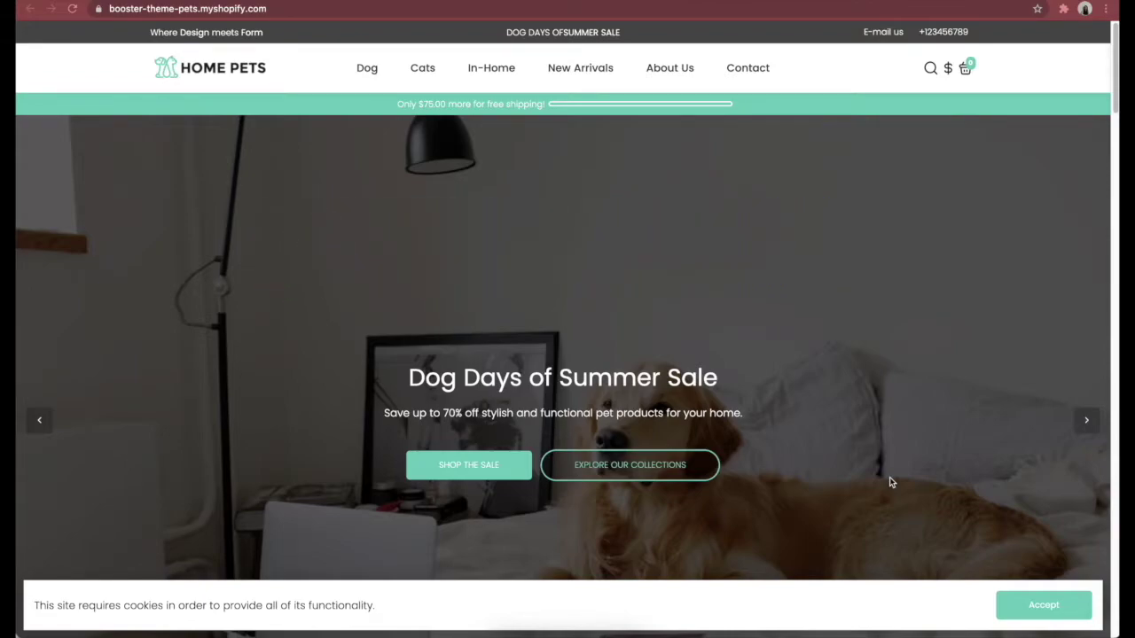
# - Accept the cookie notice on the Home Pets demo store, and enable the 'Basic GDPR notice' in the Booster-Home theme settings
pyautogui.click(1047, 607)
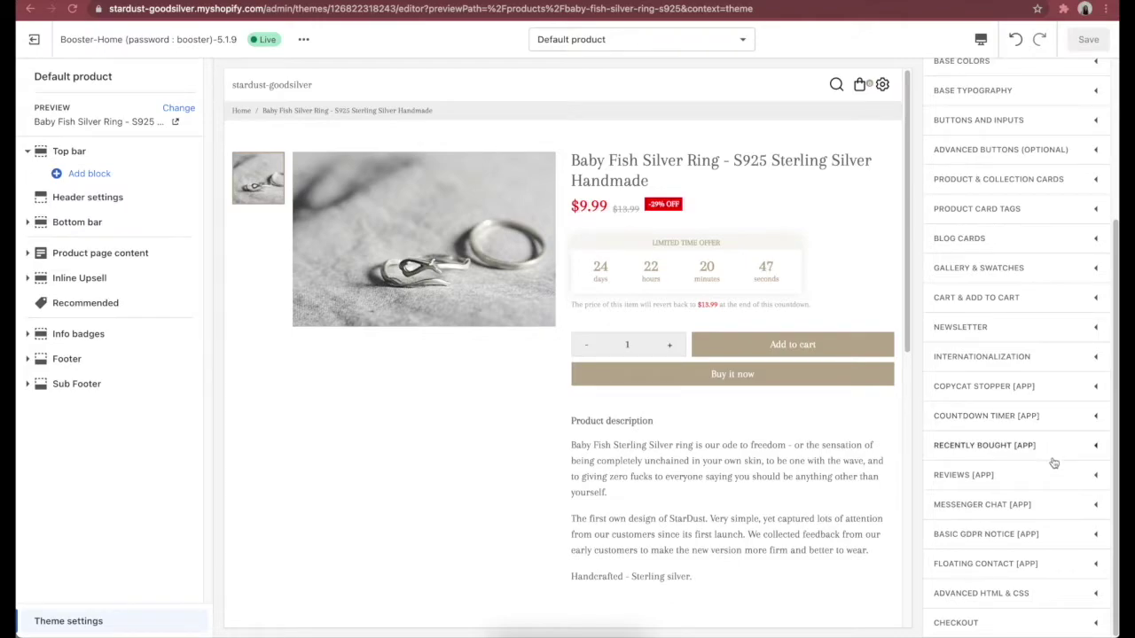
pyautogui.click(1092, 536)
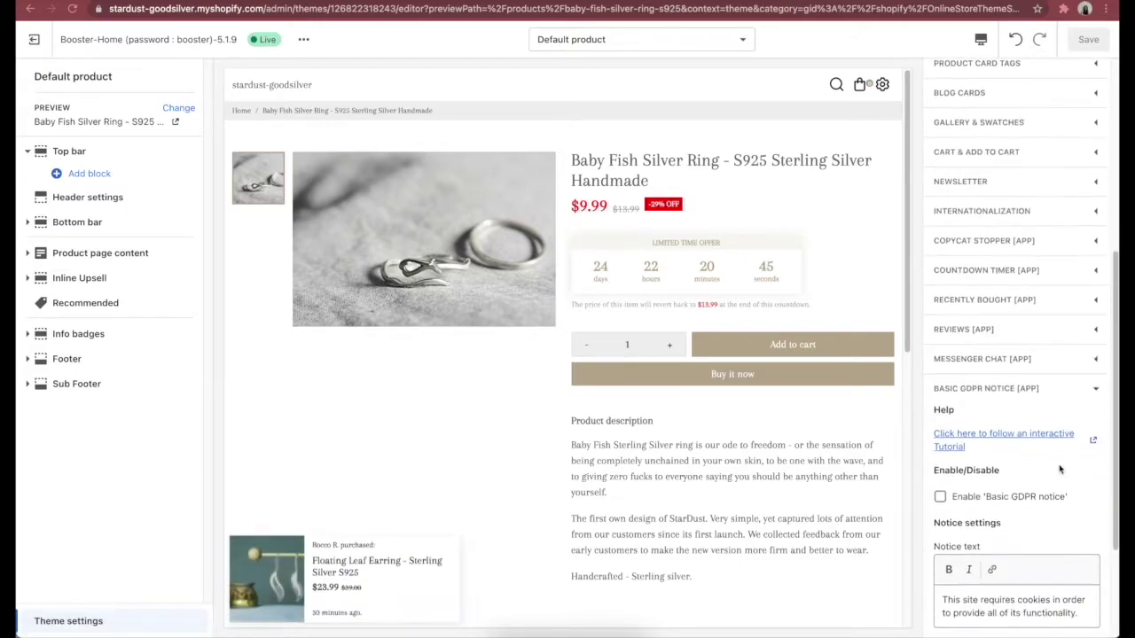
pyautogui.scroll(-3, 1059, 470)
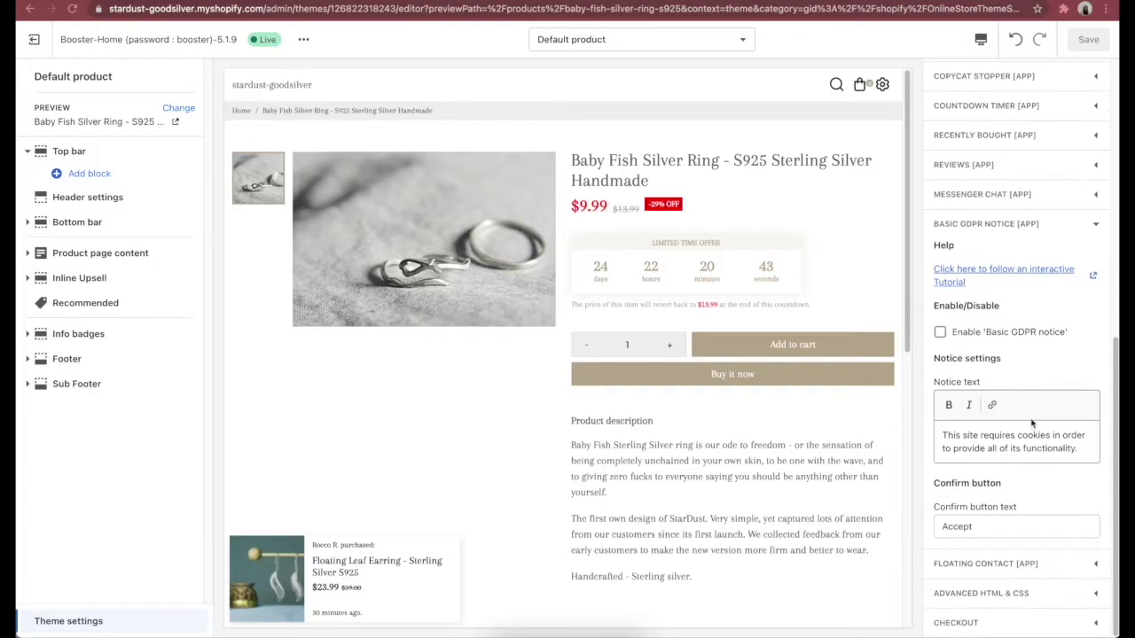
pyautogui.click(940, 332)
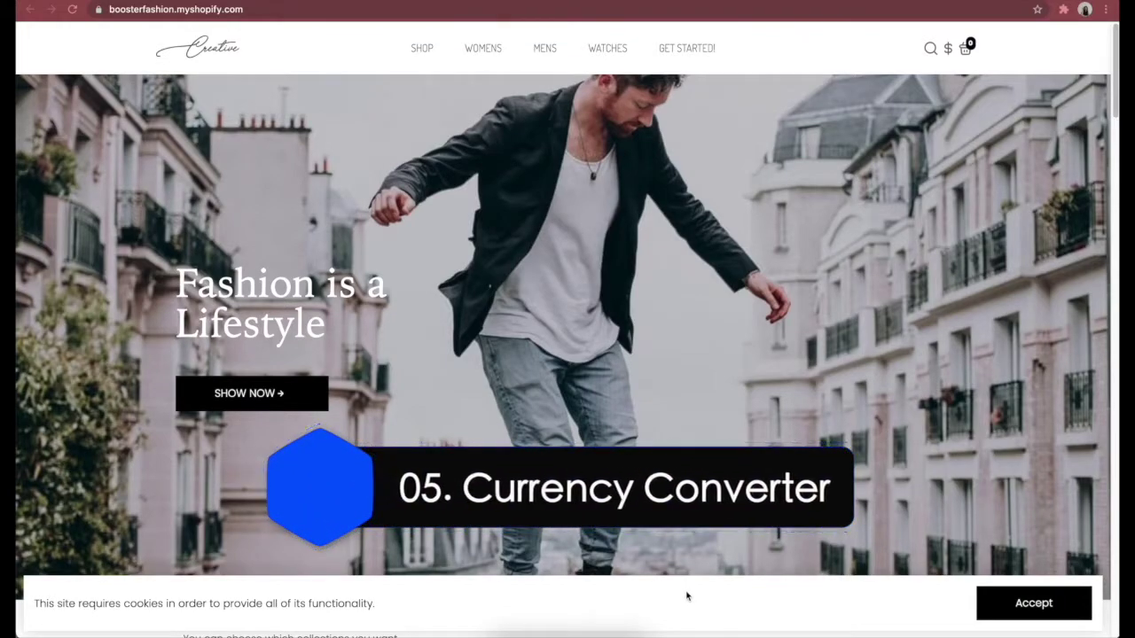
# - Switch the fashion demo store's currency to USD and to HRK, and view the Featured Collections prices in HRK
pyautogui.click(949, 50)
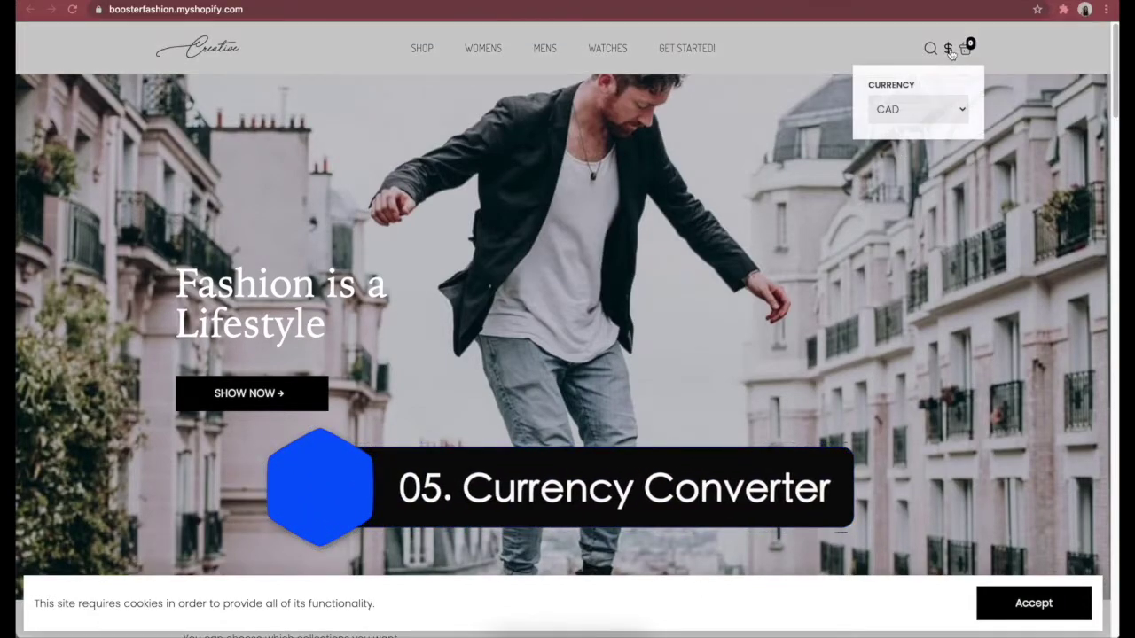
pyautogui.click(961, 107)
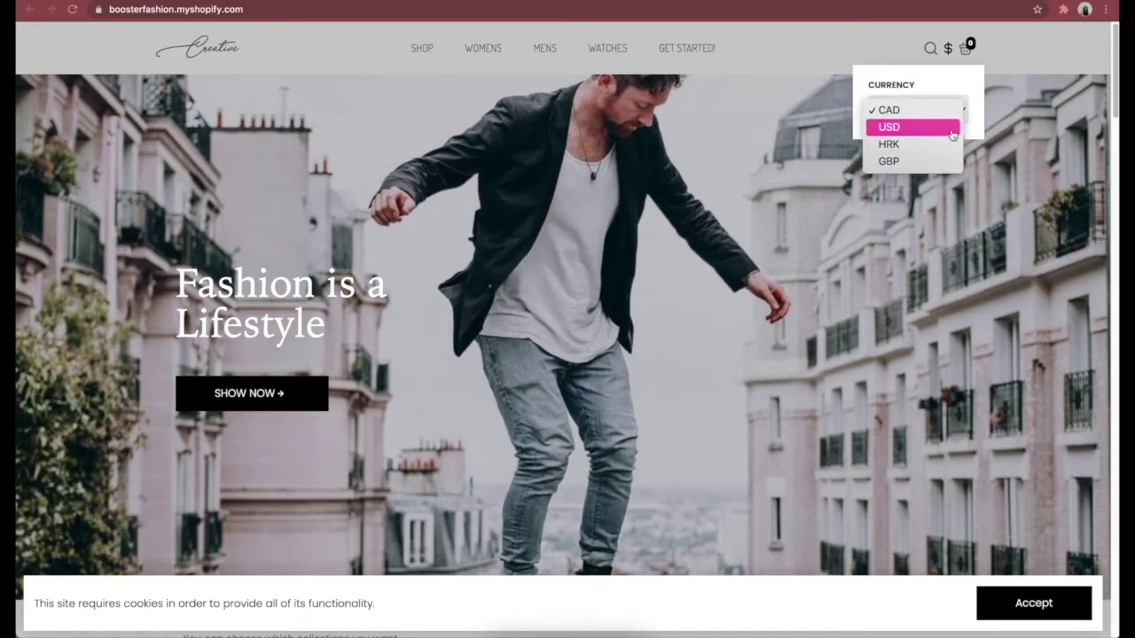
pyautogui.click(953, 130)
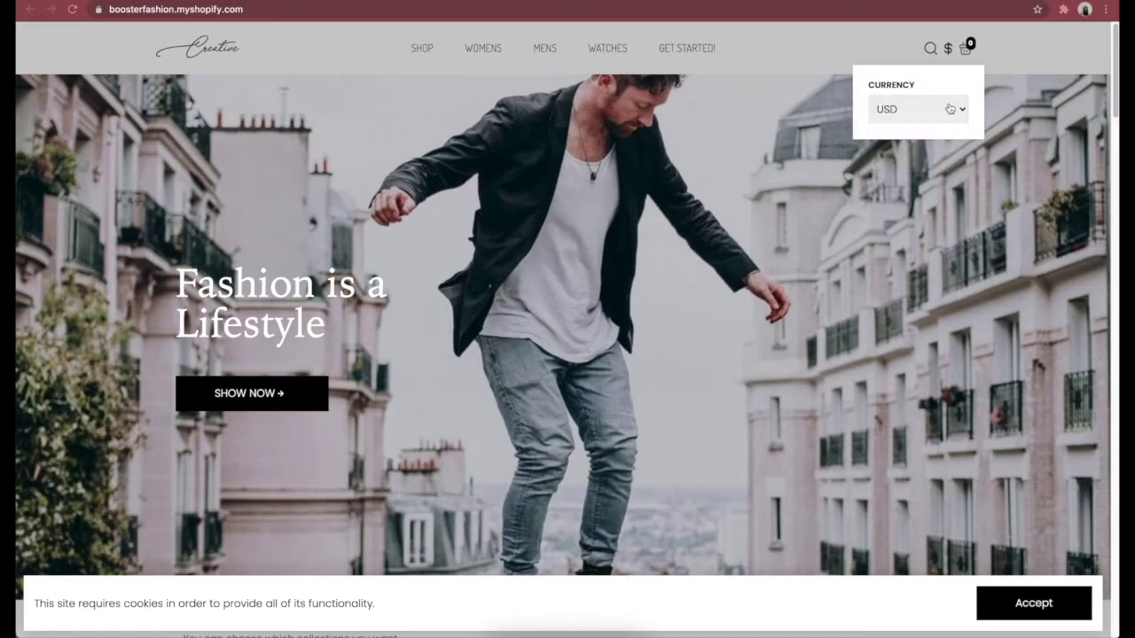
pyautogui.click(950, 109)
pyautogui.click(949, 128)
pyautogui.scroll(-1, 755, 282)
pyautogui.scroll(-6, 755, 282)
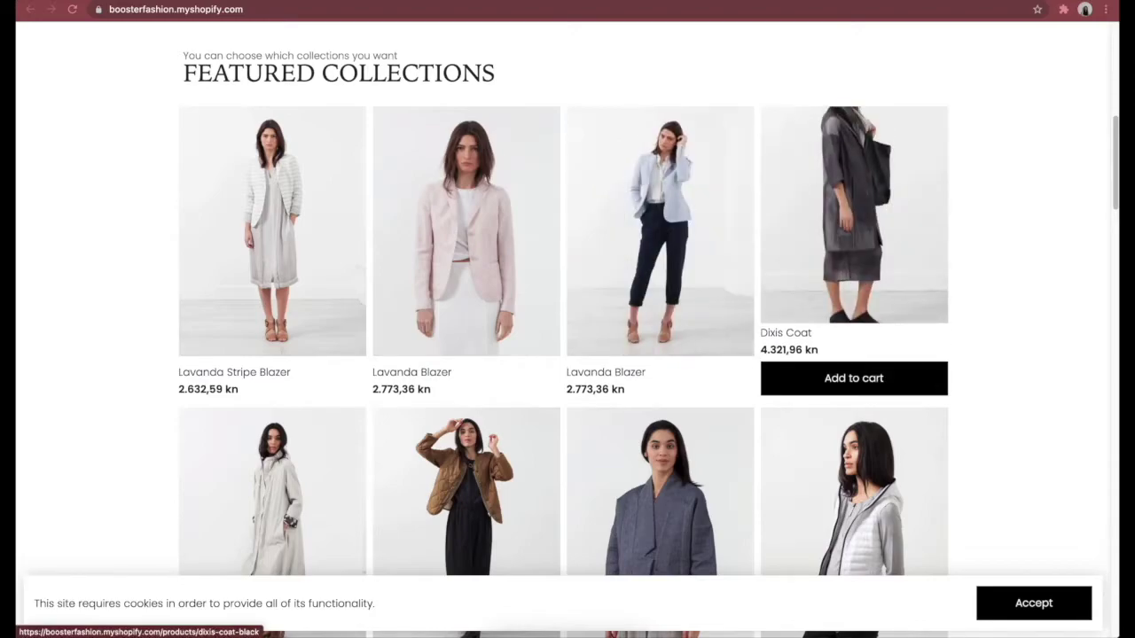
# - Switch the fashion demo store's currency to GBP and view the product prices in it
pyautogui.scroll(7, 854, 378)
pyautogui.click(951, 48)
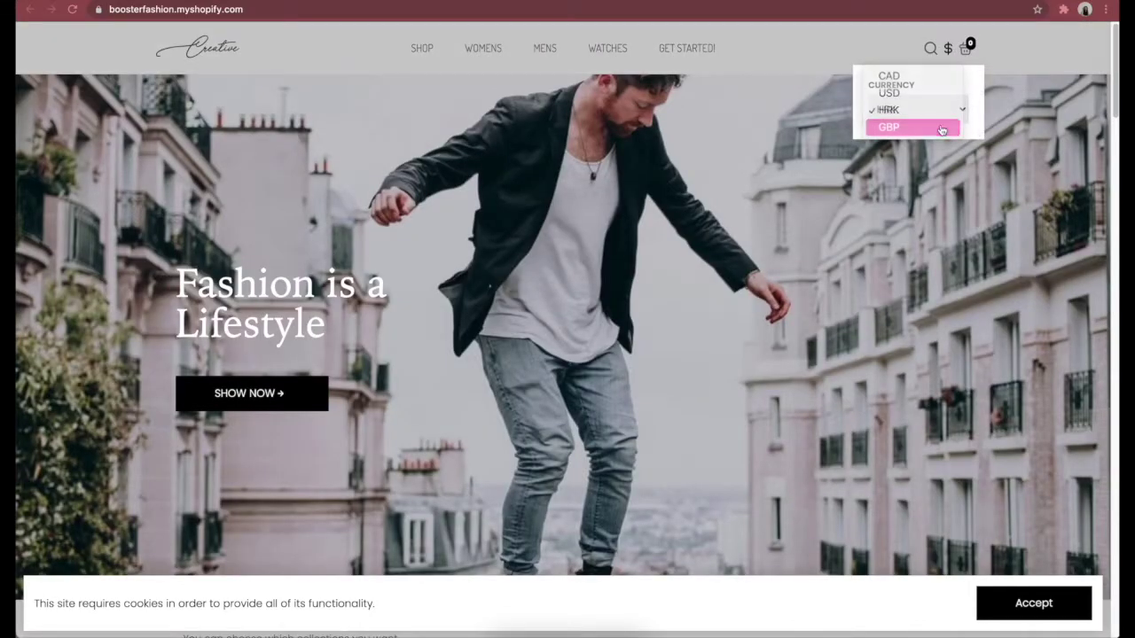
pyautogui.click(948, 48)
pyautogui.scroll(-8, 961, 271)
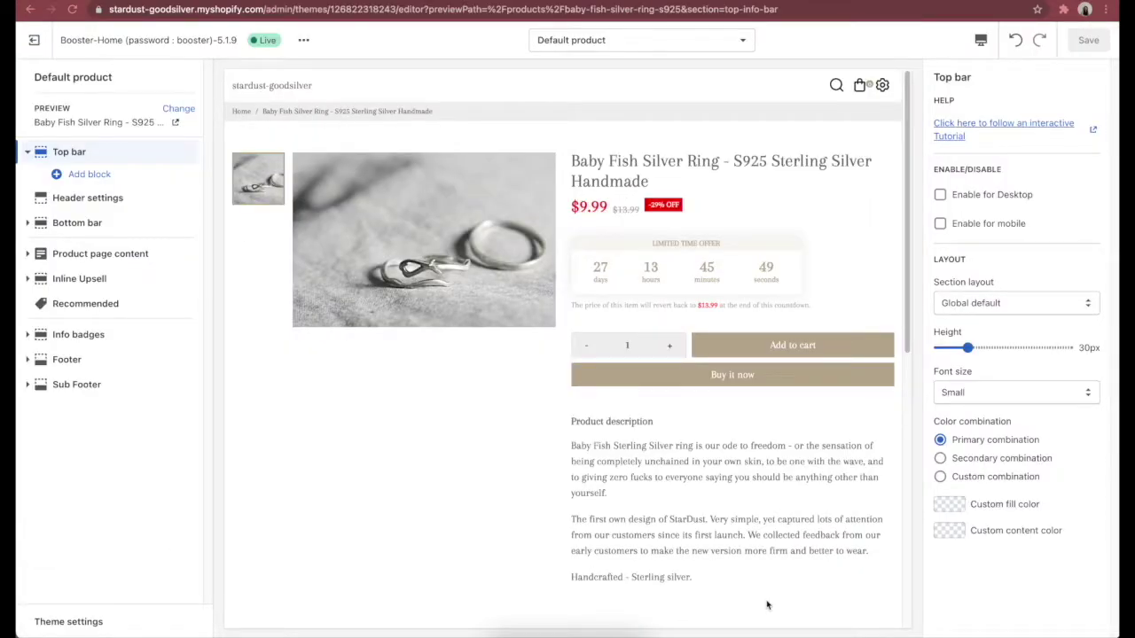
# - Enable geolocation for personalized i18n settings in the Booster-Home theme's Internationalization settings
pyautogui.click(76, 622)
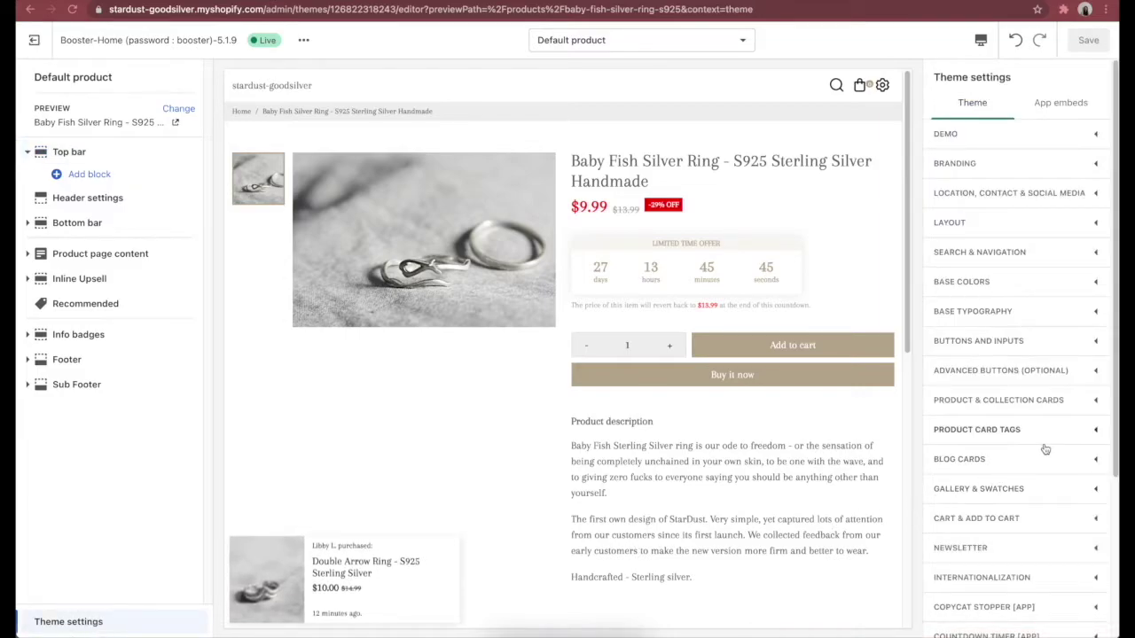
pyautogui.scroll(-3, 1046, 468)
pyautogui.scroll(-1, 1050, 465)
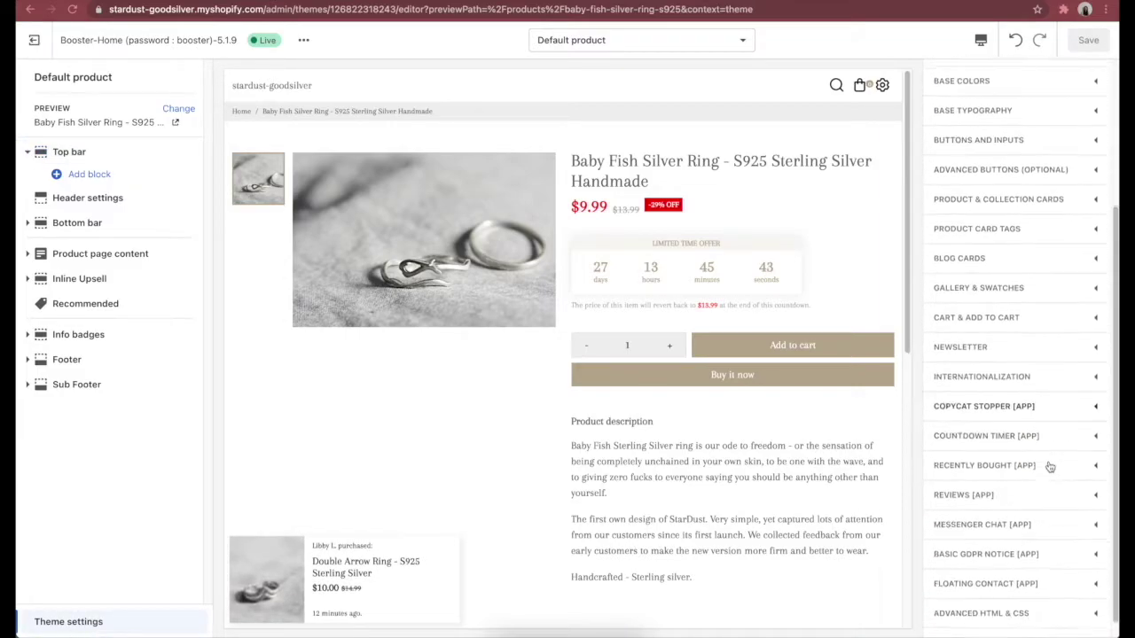
pyautogui.click(1096, 381)
pyautogui.scroll(-2, 1096, 383)
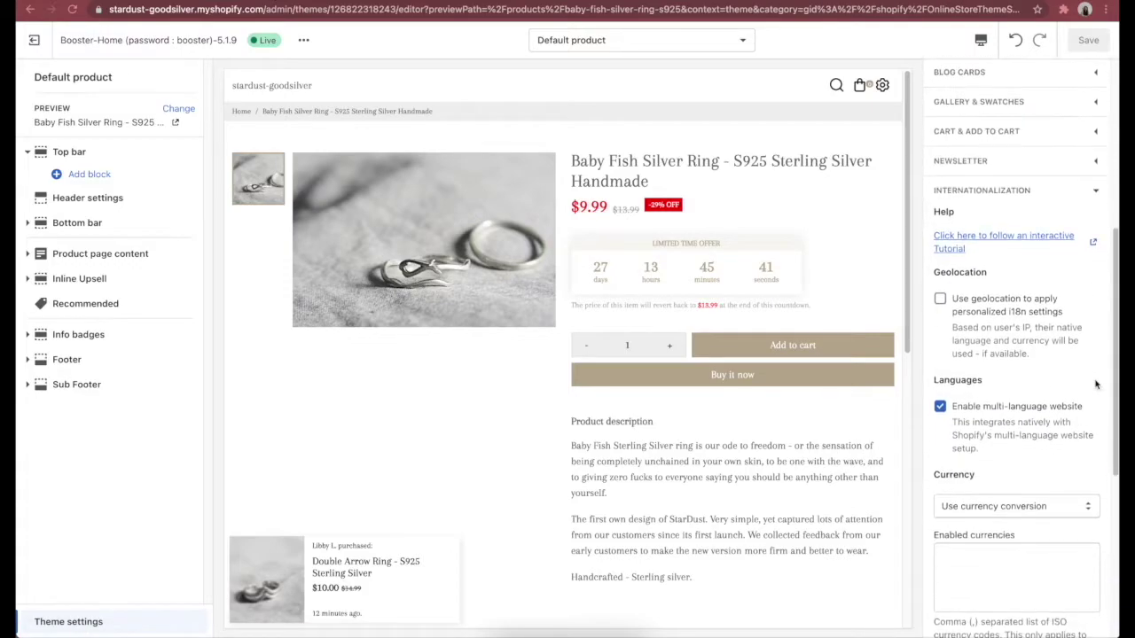
pyautogui.click(941, 299)
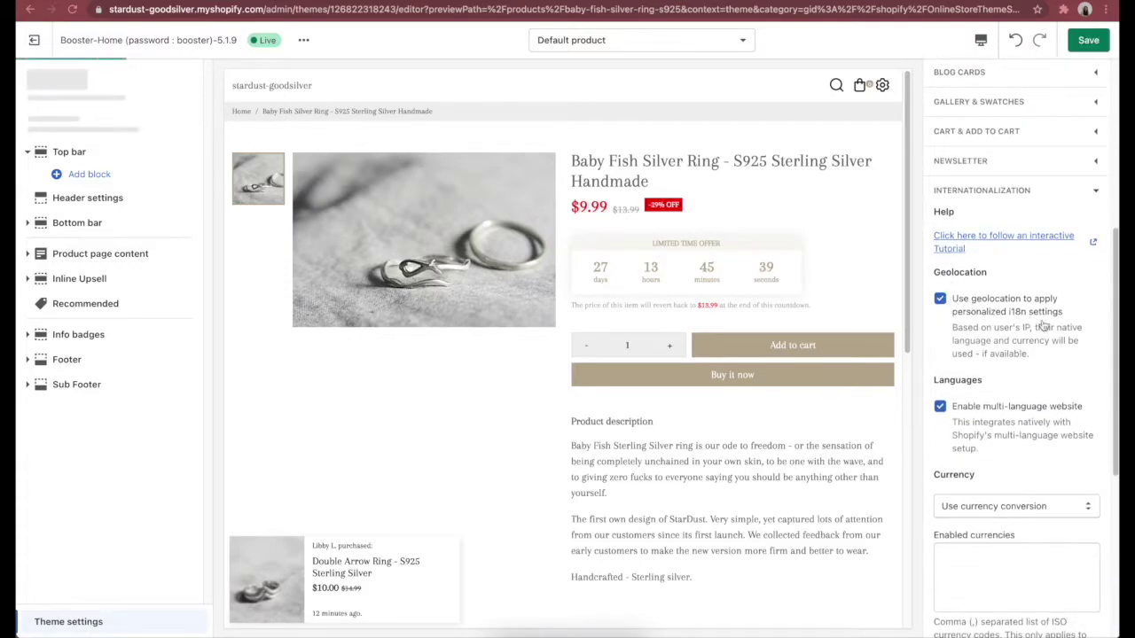
# - Keep the currency option on 'Use currency conversion' and enter USD, HRK, GBP as the enabled currencies
pyautogui.scroll(-2, 1072, 367)
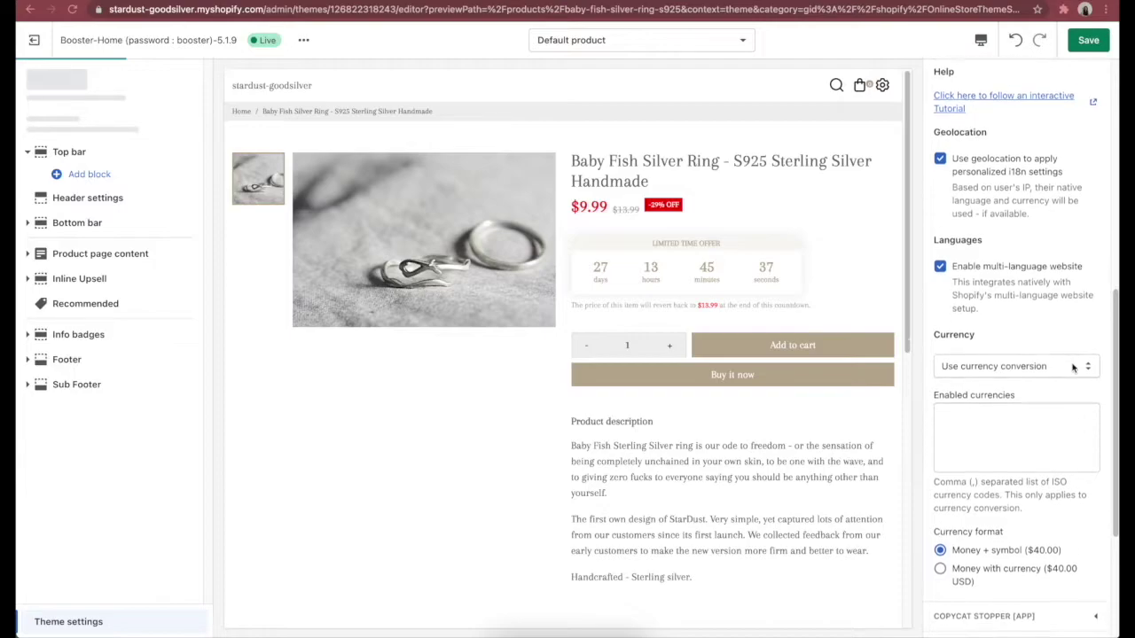
pyautogui.click(1072, 349)
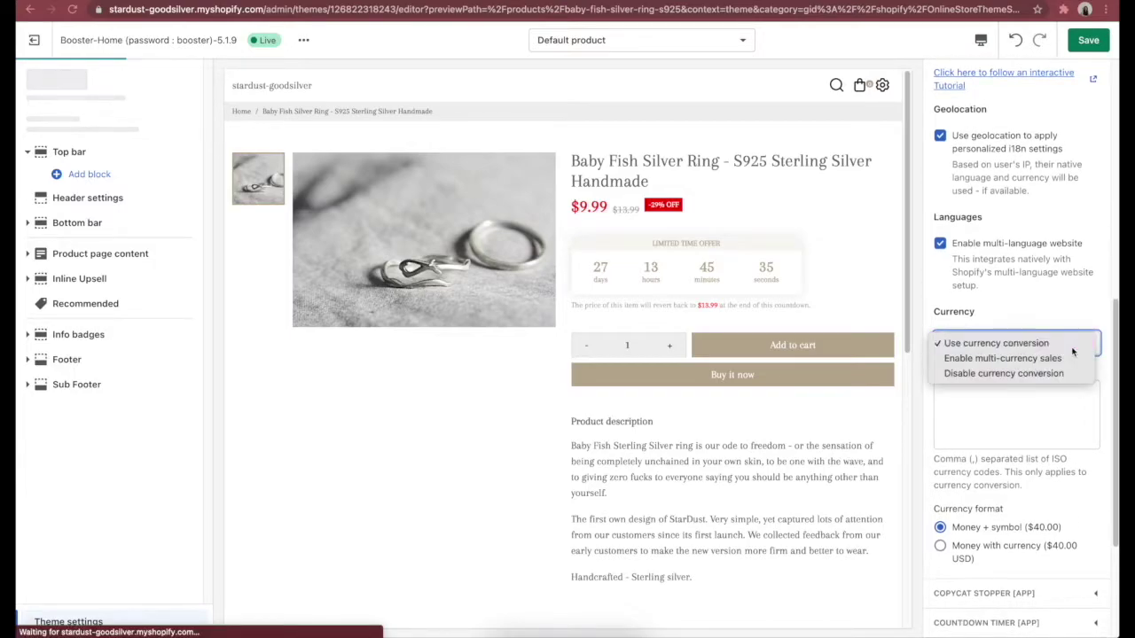
pyautogui.click(1024, 402)
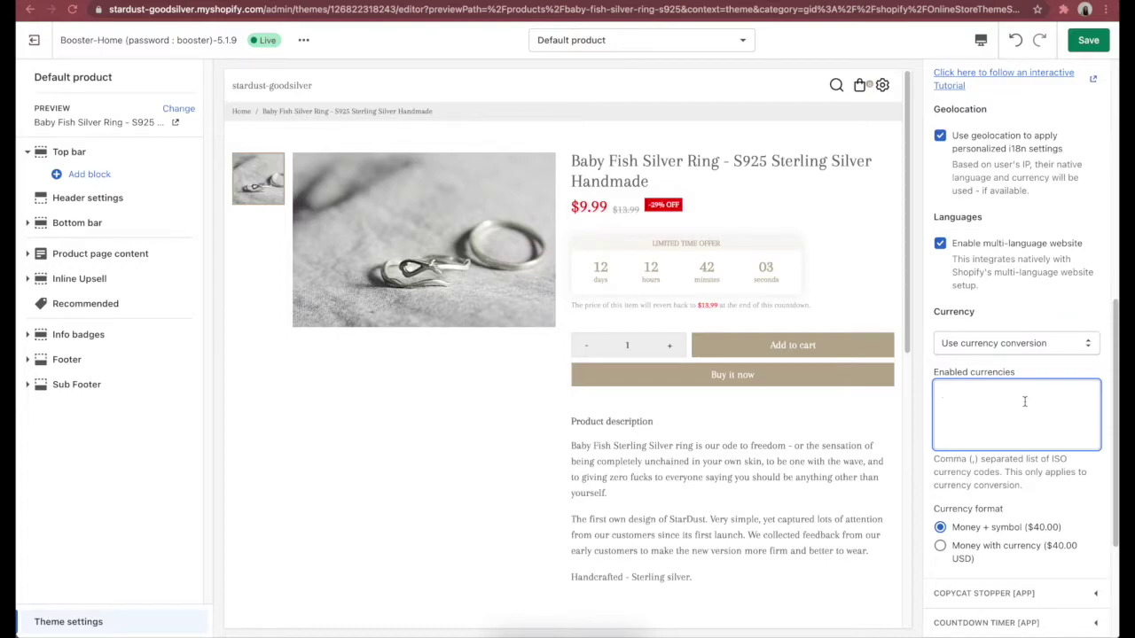
pyautogui.write('USD, HRK, GBP')
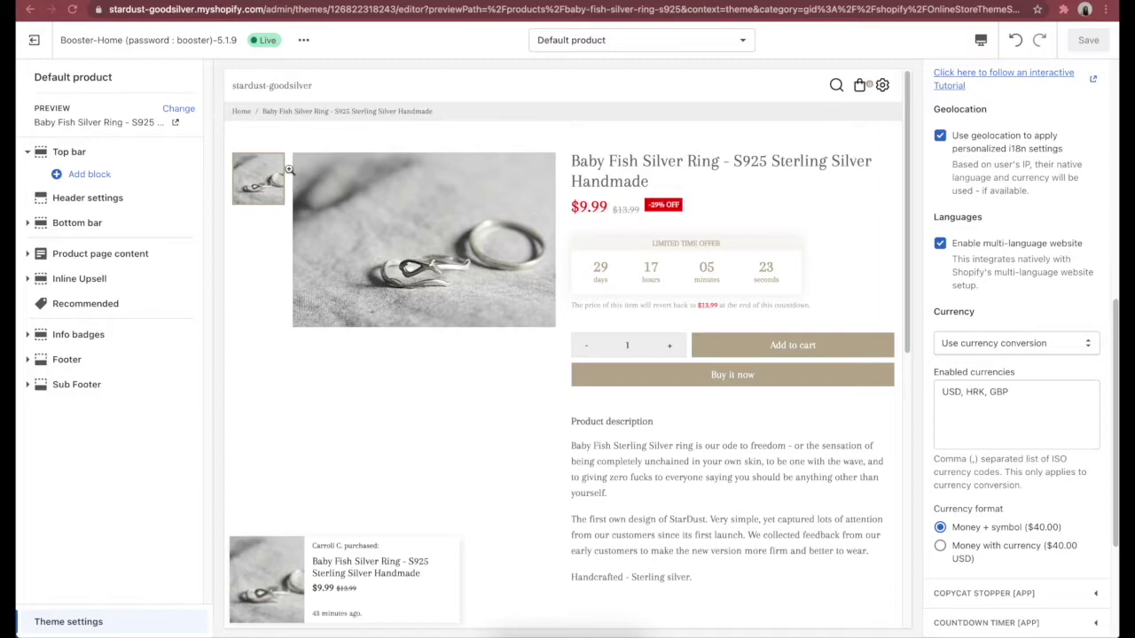
# - Preview the live Booster-Home storefront and display its currency choices
pyautogui.click(303, 40)
pyautogui.click(237, 181)
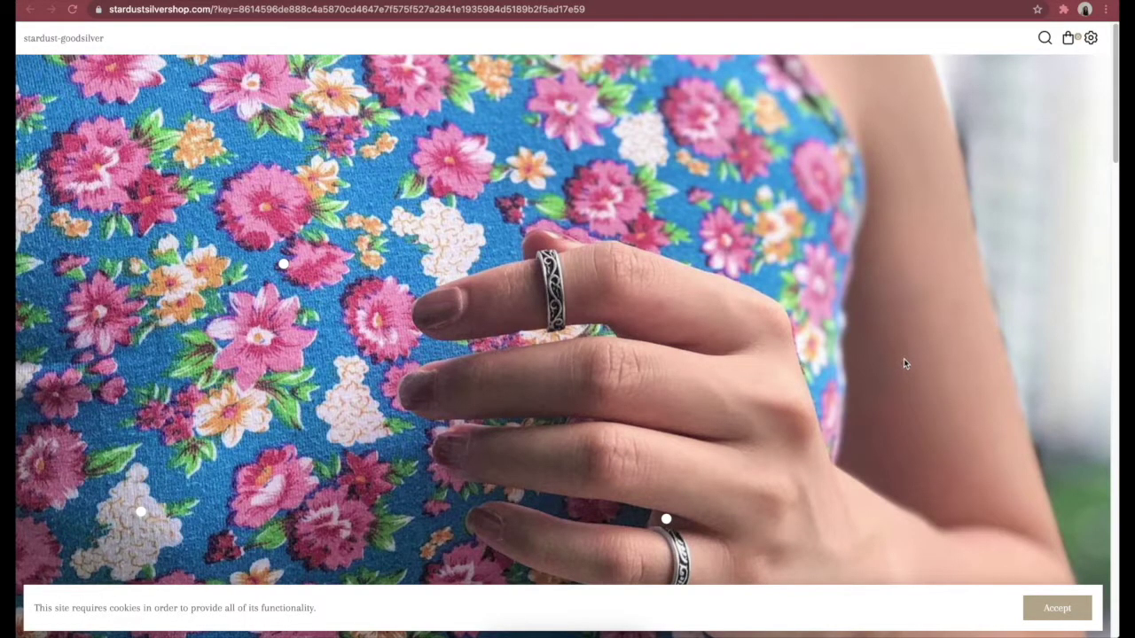
pyautogui.click(1090, 39)
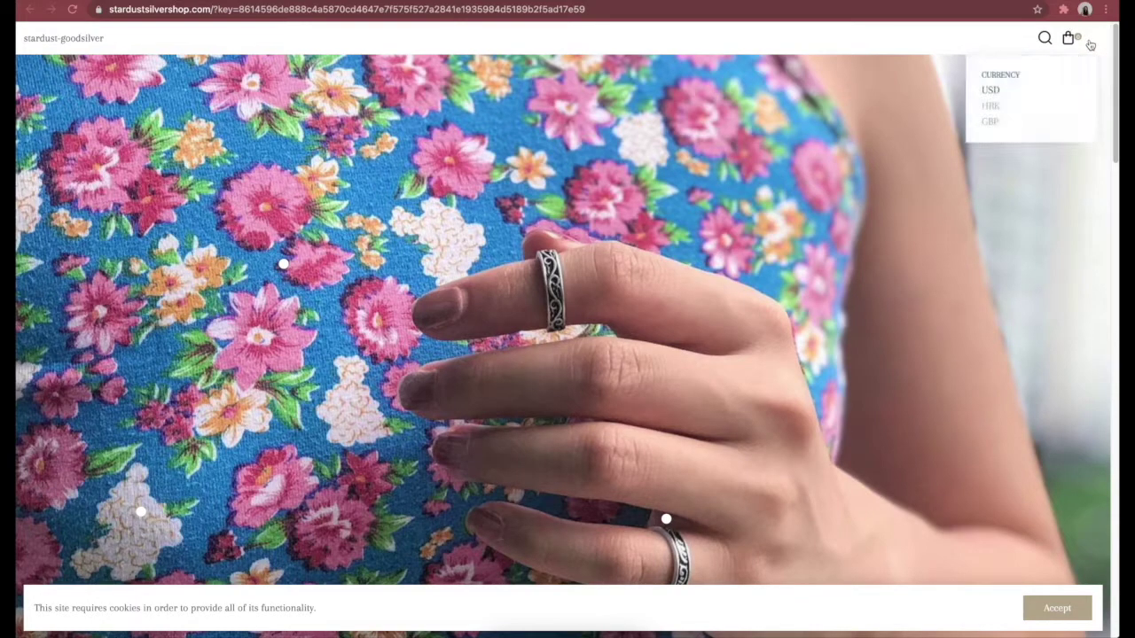
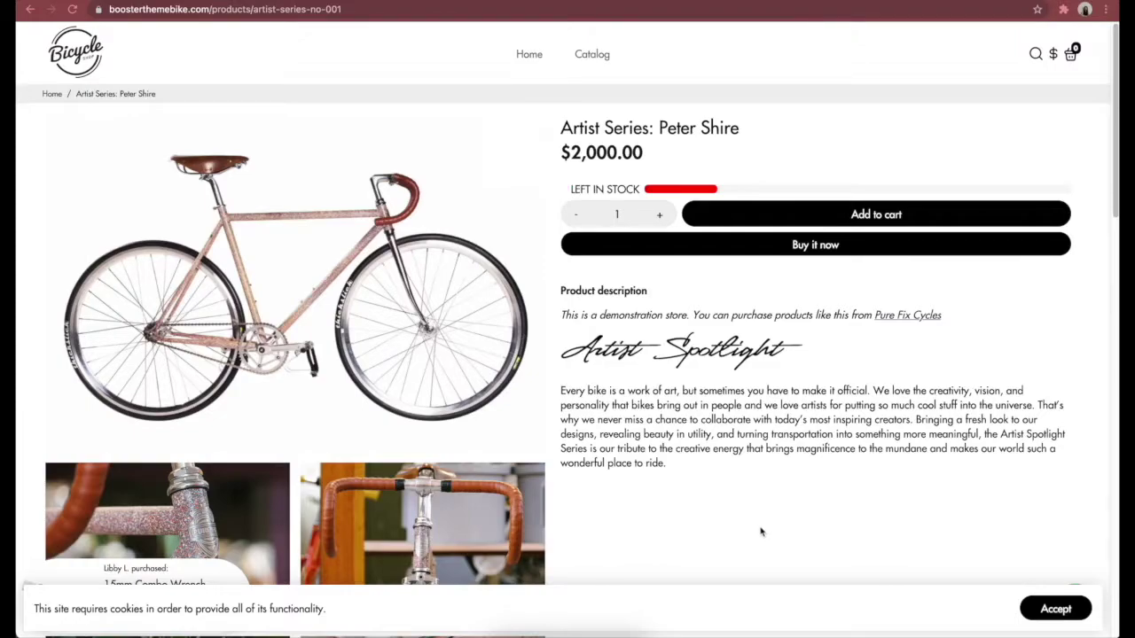
# - Examine the Recommended for you products on the bicycle demo store's Artist Series product page
pyautogui.scroll(-5, 760, 529)
pyautogui.scroll(-5, 847, 481)
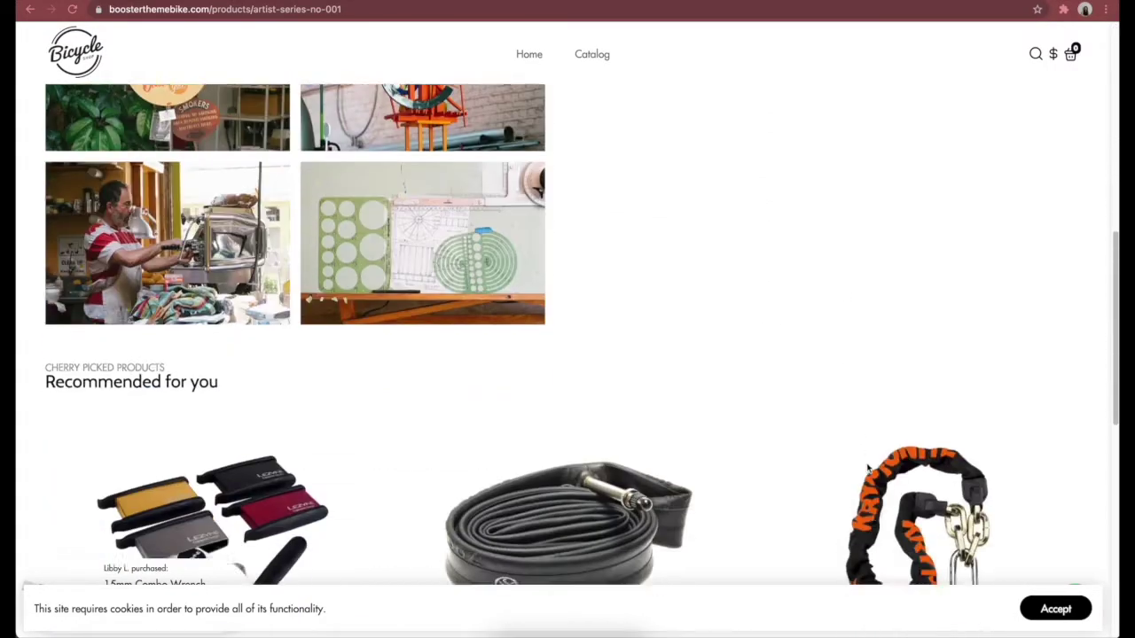
pyautogui.scroll(2, 1017, 462)
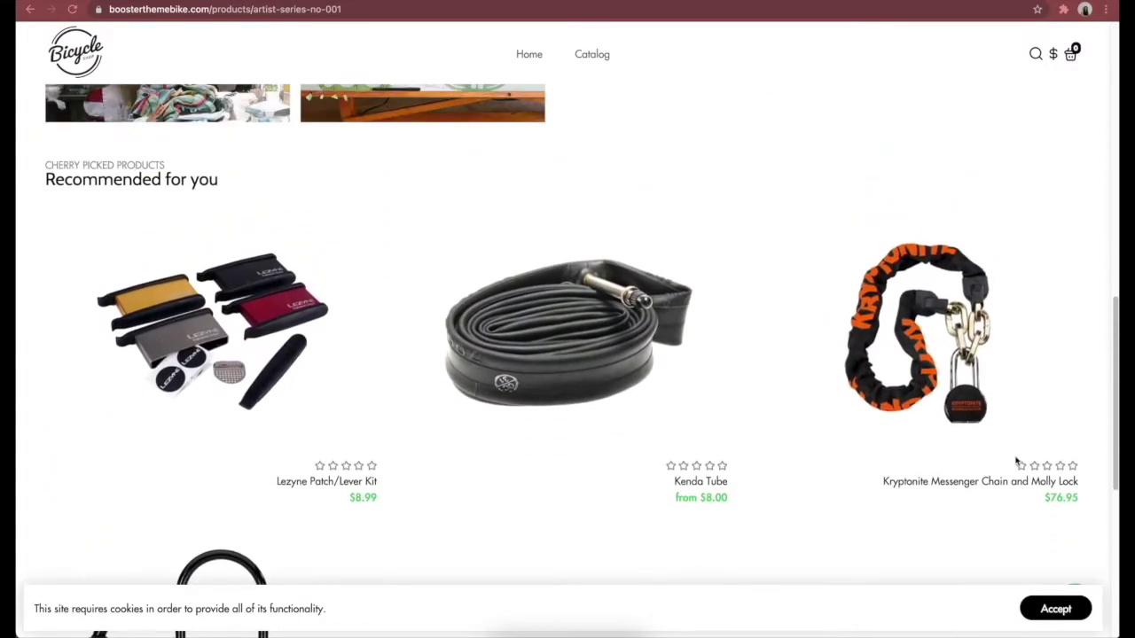
pyautogui.scroll(-1, 1017, 465)
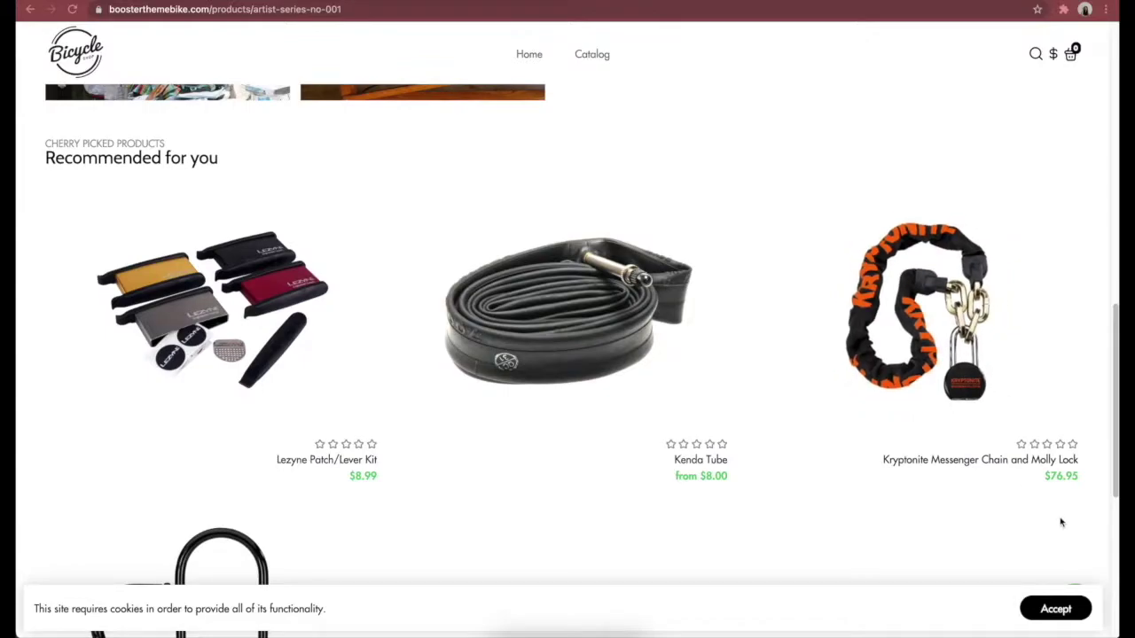
pyautogui.scroll(-5, 1061, 523)
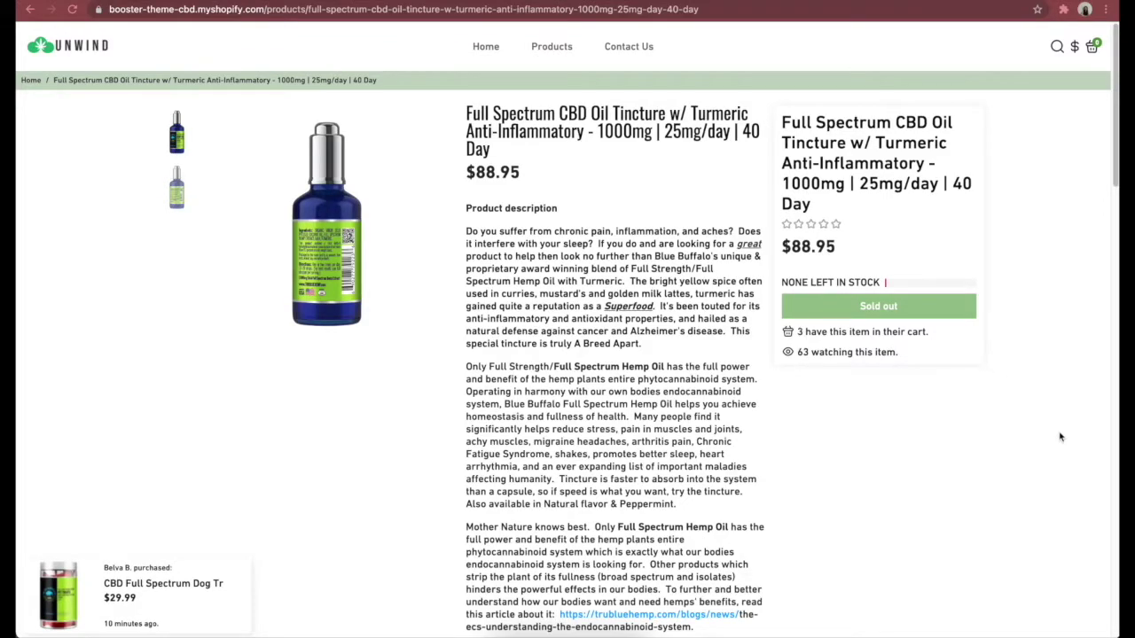
# - Examine the People often buy bundle on the CBD demo store's oil tincture product page
pyautogui.scroll(-5, 1061, 436)
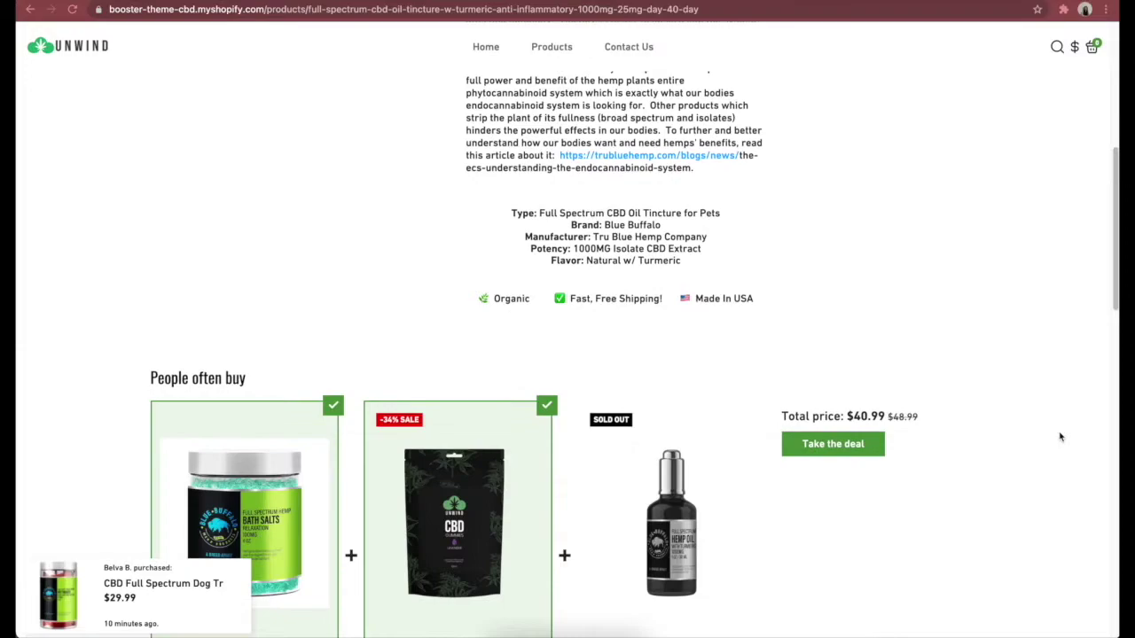
pyautogui.scroll(-3, 1060, 436)
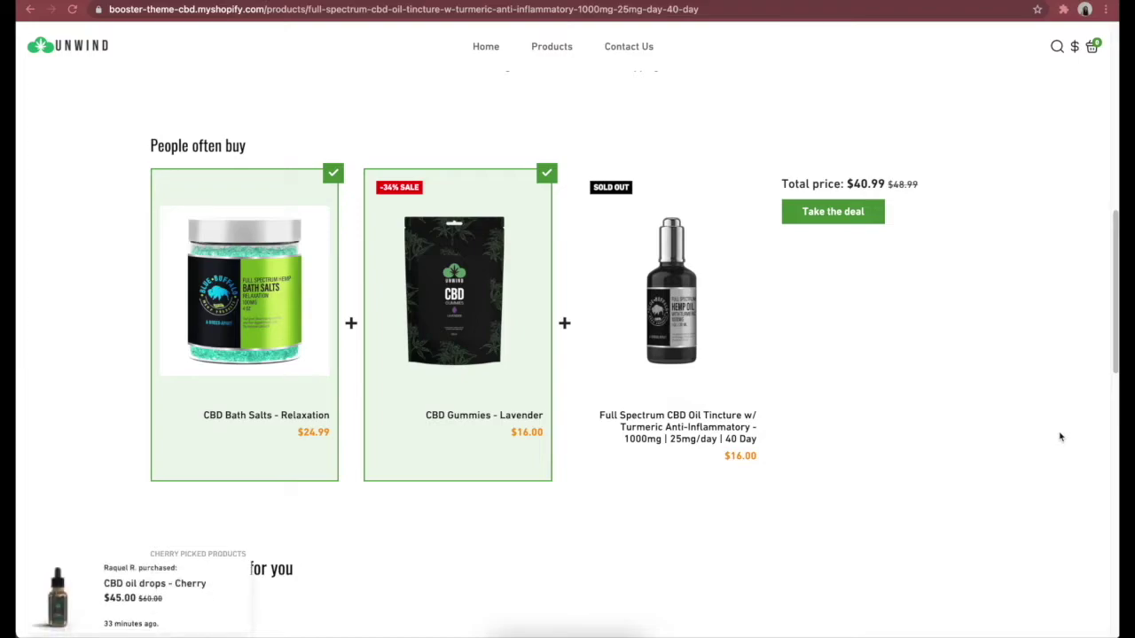
pyautogui.scroll(-2, 1061, 436)
pyautogui.scroll(-3, 1060, 436)
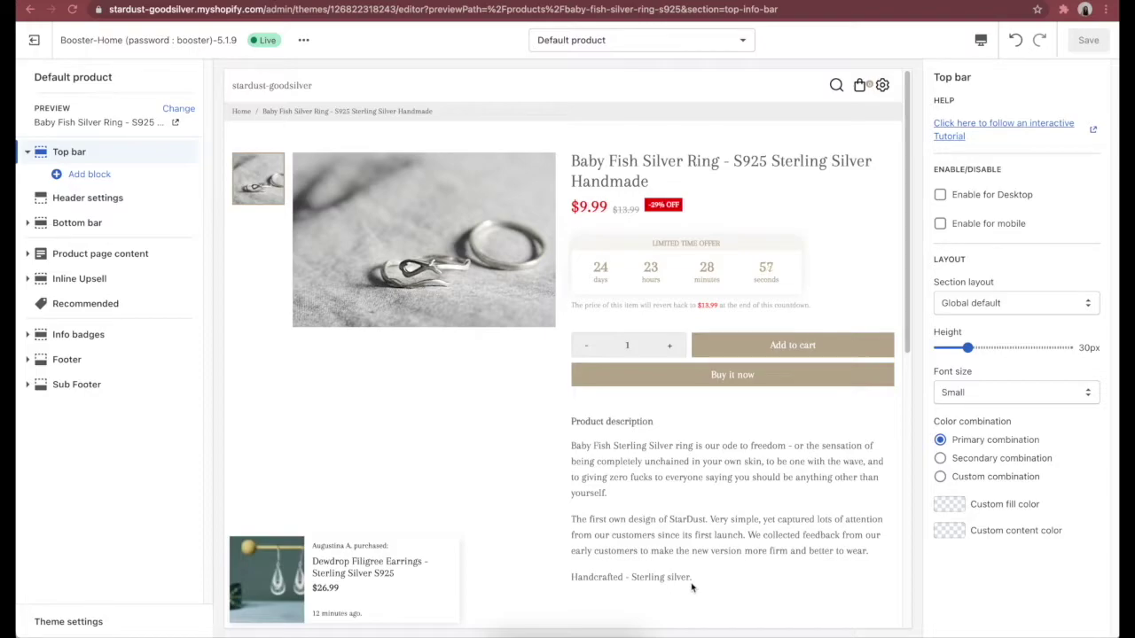
# - Look through the condition block types that can be added to the Inline Upsell section of the Default product template
pyautogui.click(27, 278)
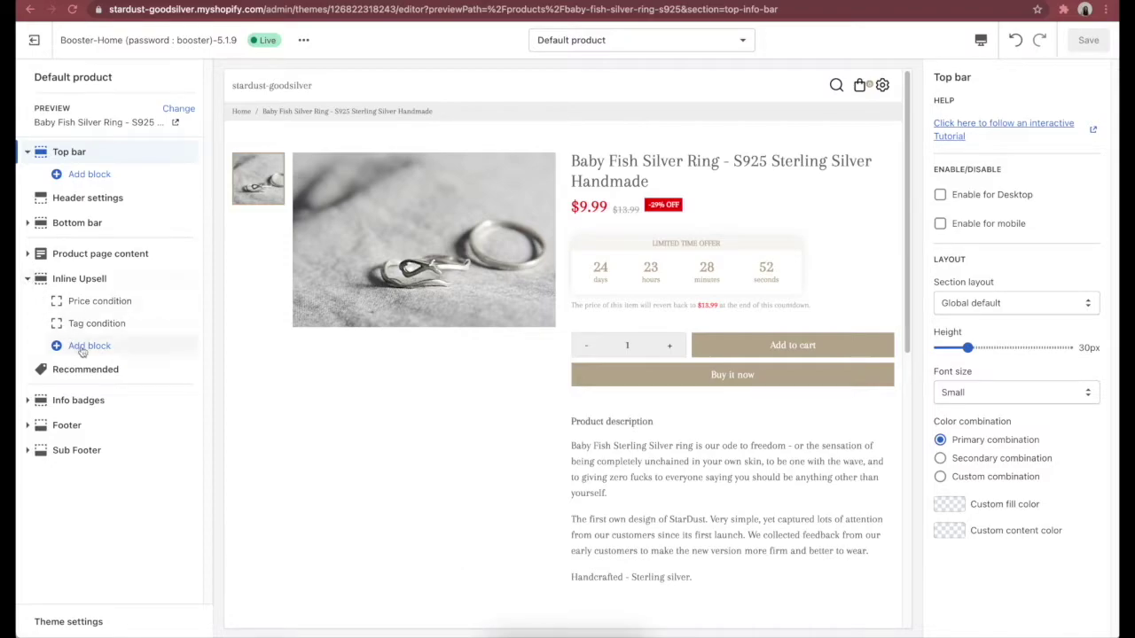
pyautogui.click(181, 352)
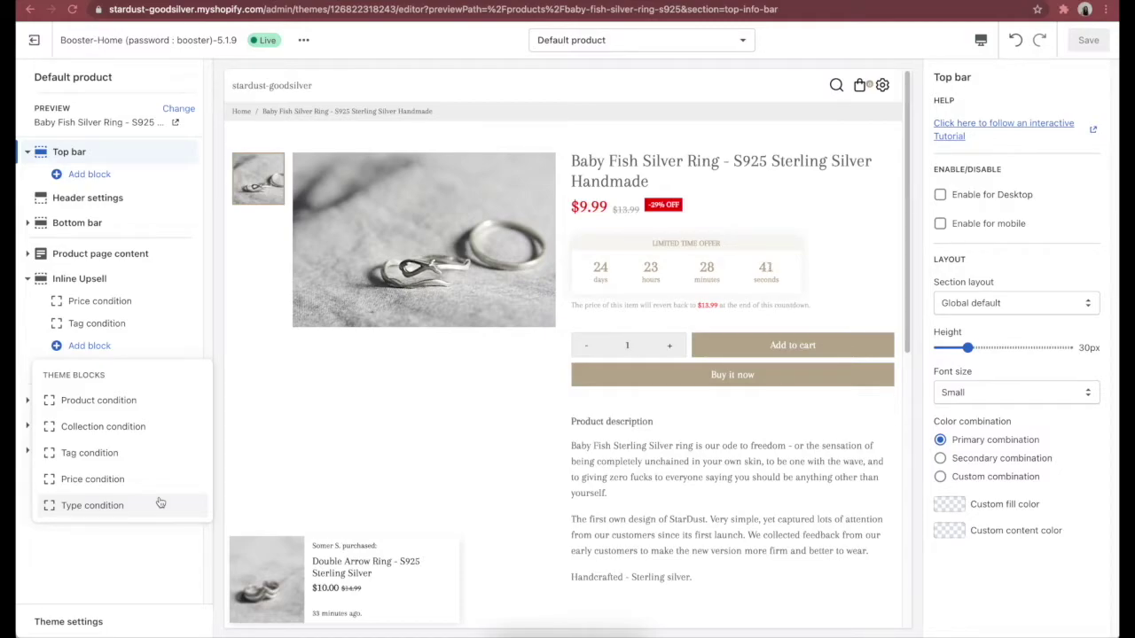
pyautogui.click(158, 565)
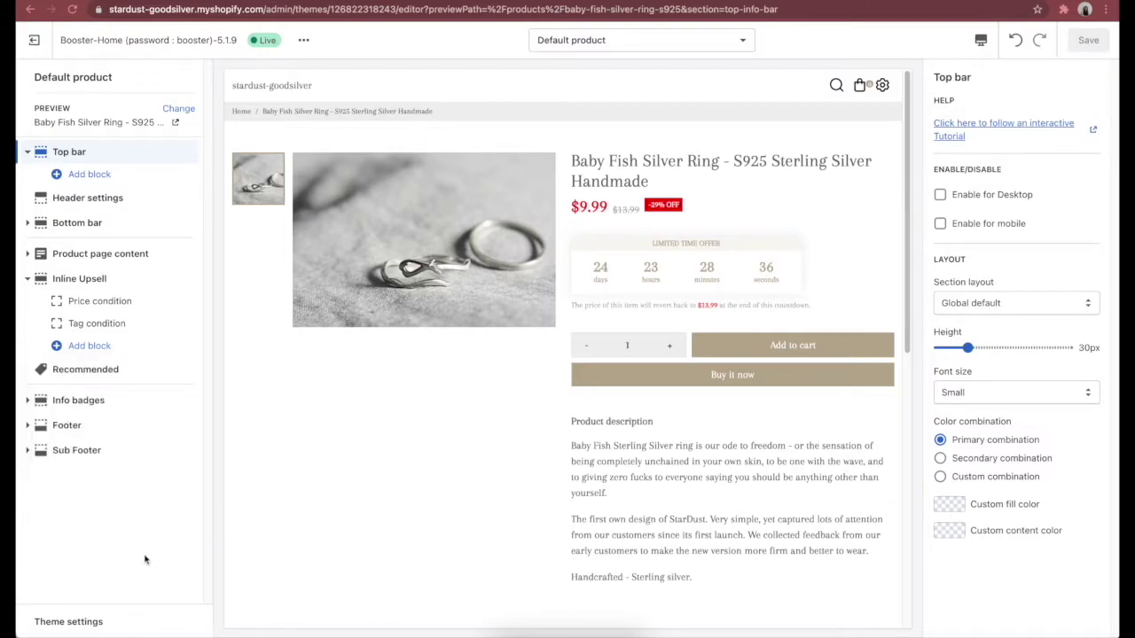
# - Review the Recommended section's settings, including its section heading, subheading and subheading position
pyautogui.click(79, 377)
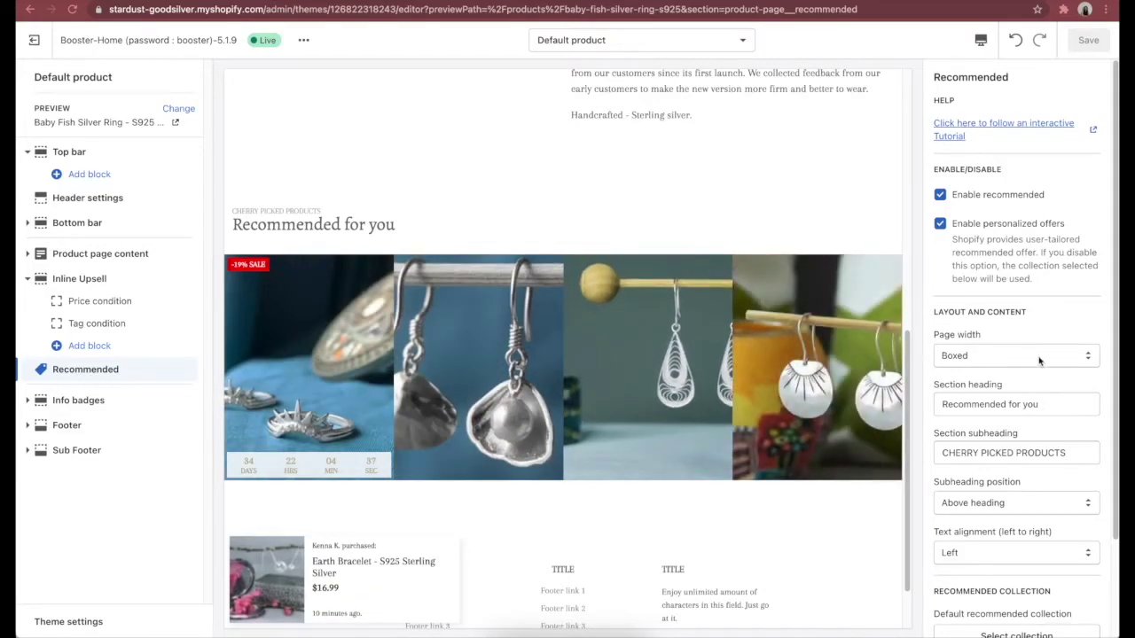
pyautogui.scroll(-3, 1042, 359)
pyautogui.click(1054, 288)
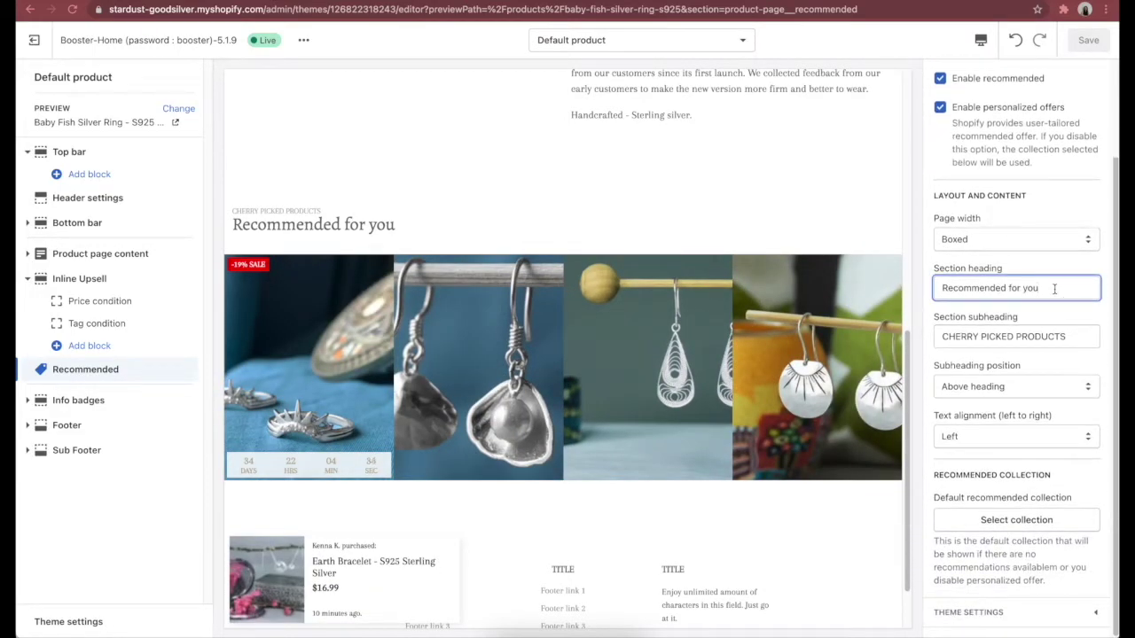
pyautogui.click(1084, 336)
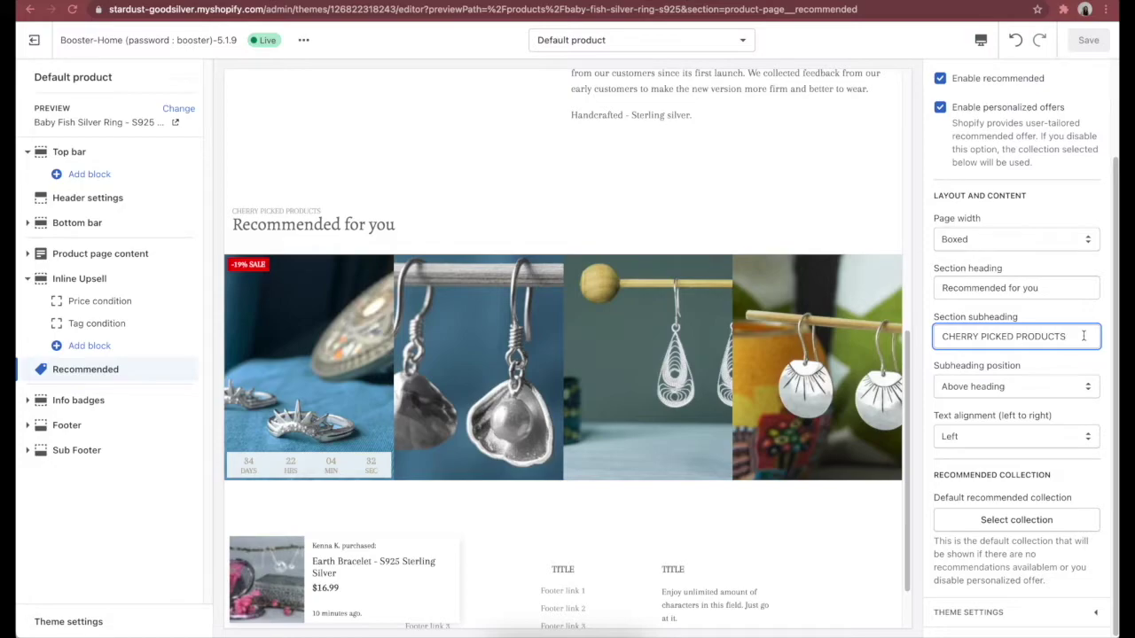
pyautogui.click(1089, 359)
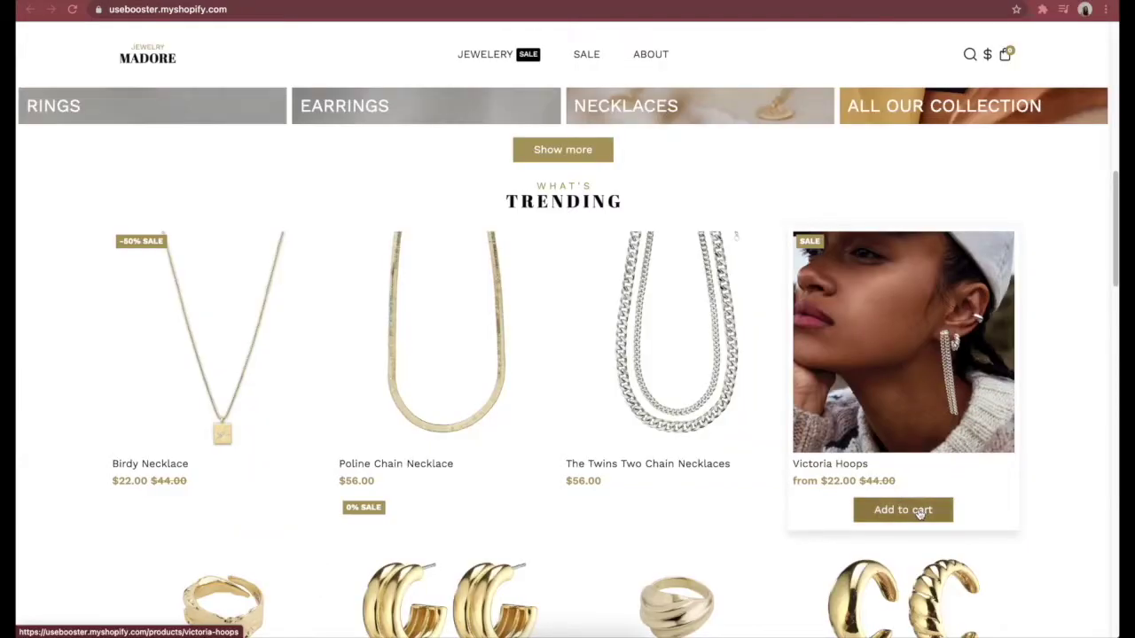
# - Add the gold plated Victoria Hoops to the cart in the jewelry demo store and view the cart
pyautogui.click(920, 511)
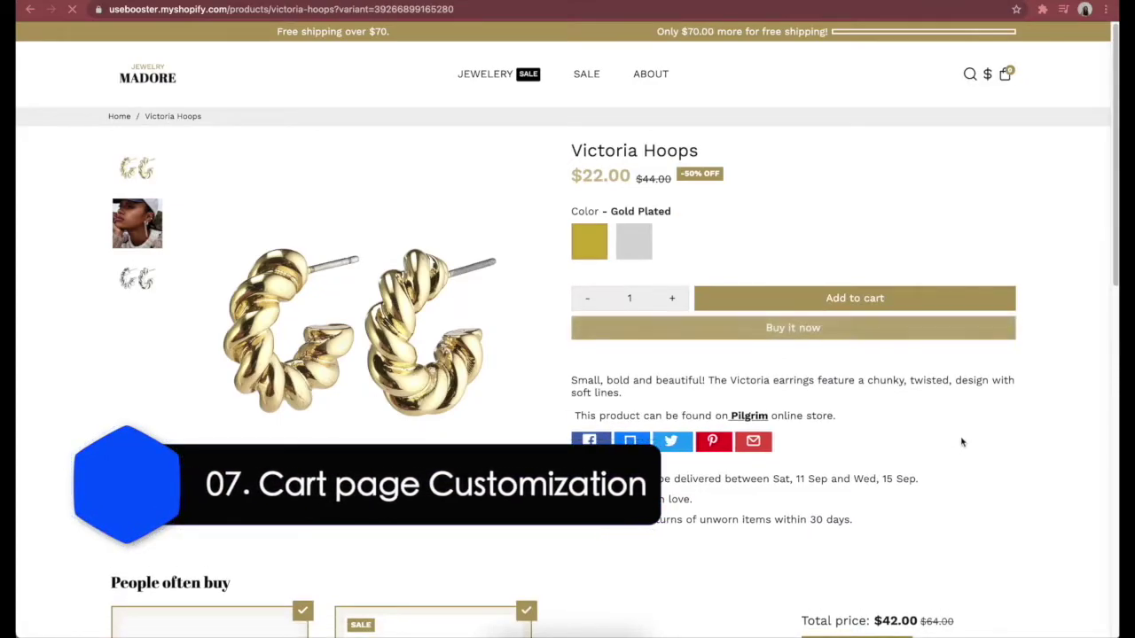
pyautogui.scroll(-2, 962, 441)
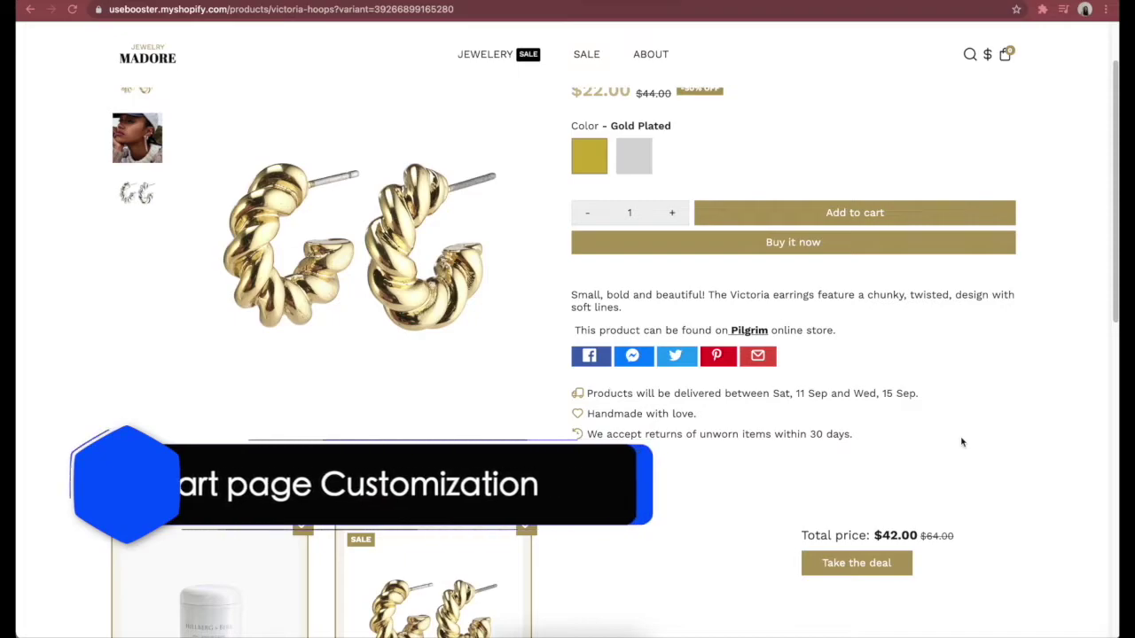
pyautogui.scroll(2, 962, 441)
pyautogui.click(905, 286)
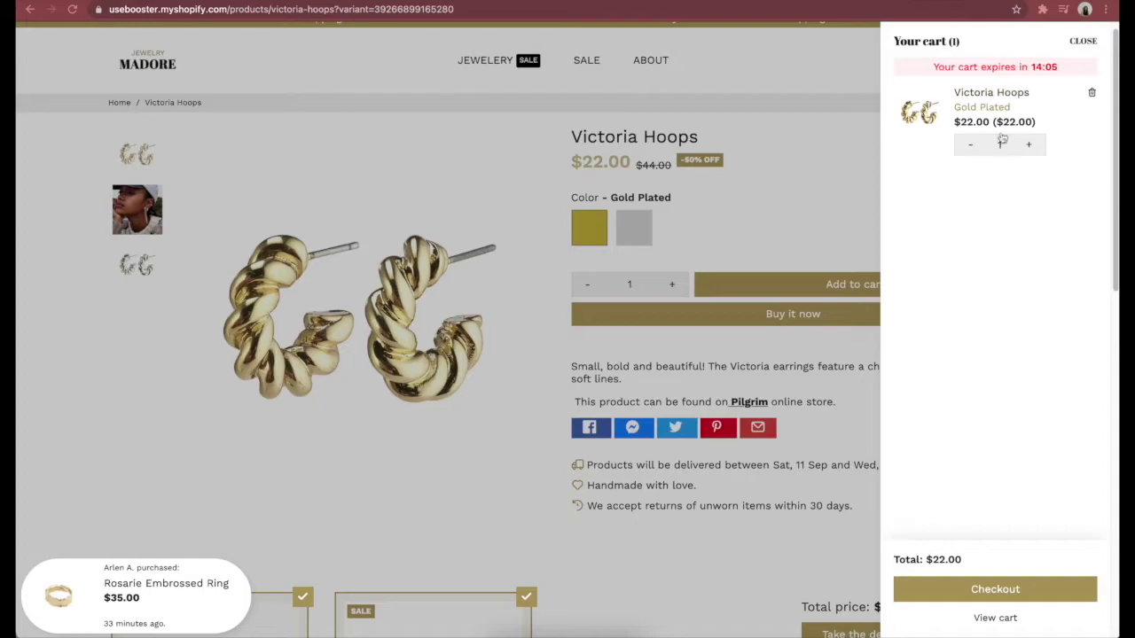
pyautogui.click(1007, 618)
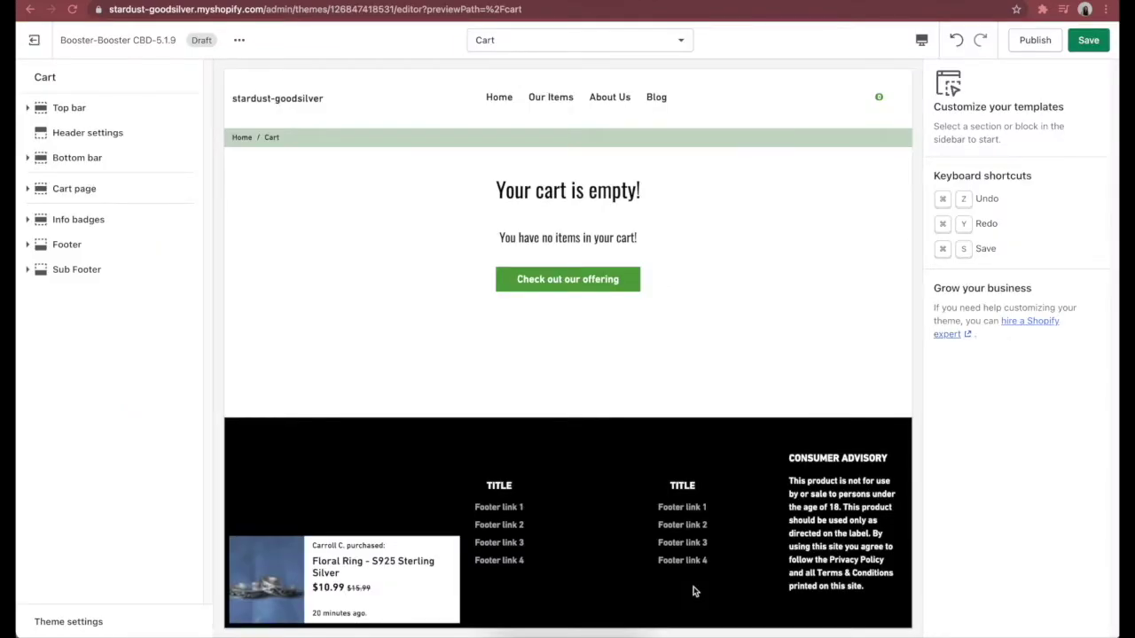
# - Add a text field to the Cart page section and an info badge to the Info badges section
pyautogui.click(28, 190)
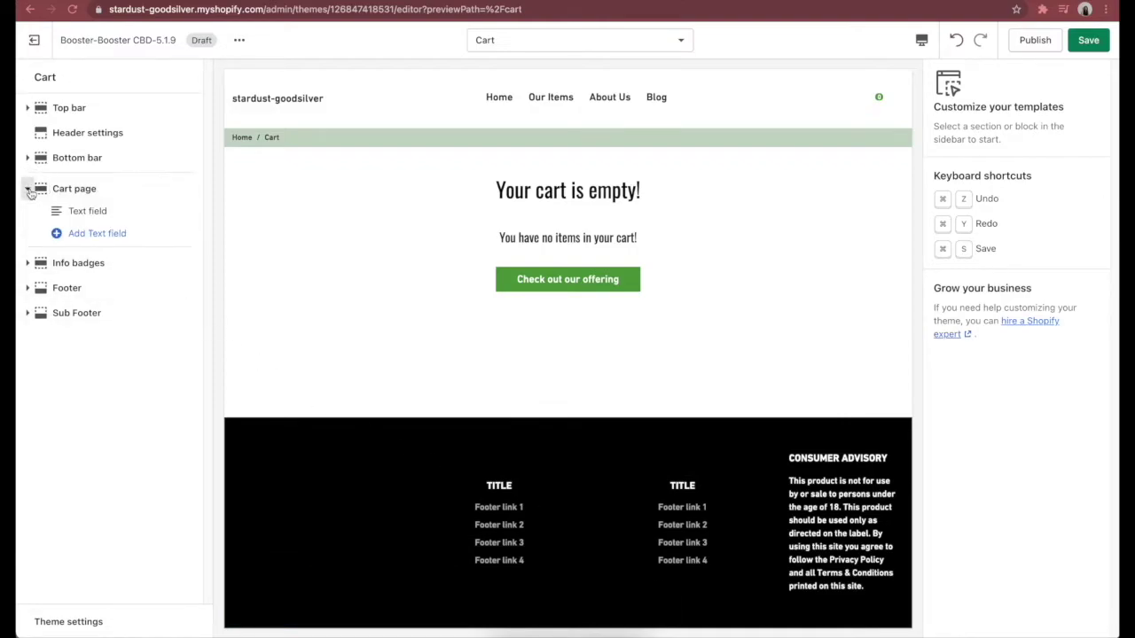
pyautogui.click(97, 233)
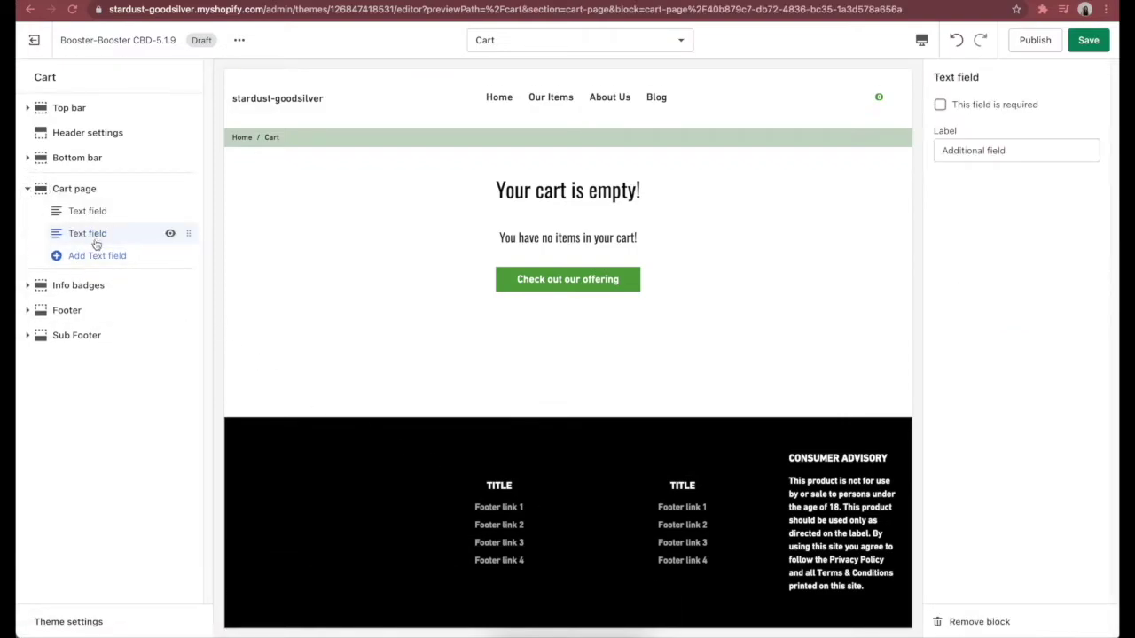
pyautogui.click(28, 286)
pyautogui.click(98, 307)
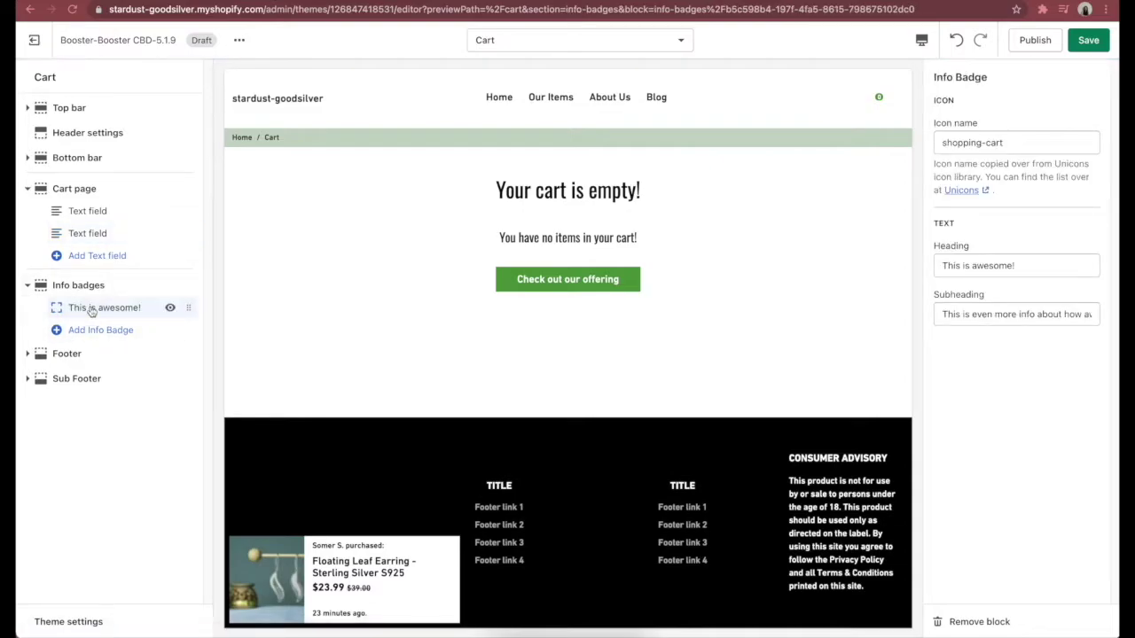
# - Add a Social media block to the Bottom bar of the Cart template
pyautogui.click(33, 158)
pyautogui.click(82, 180)
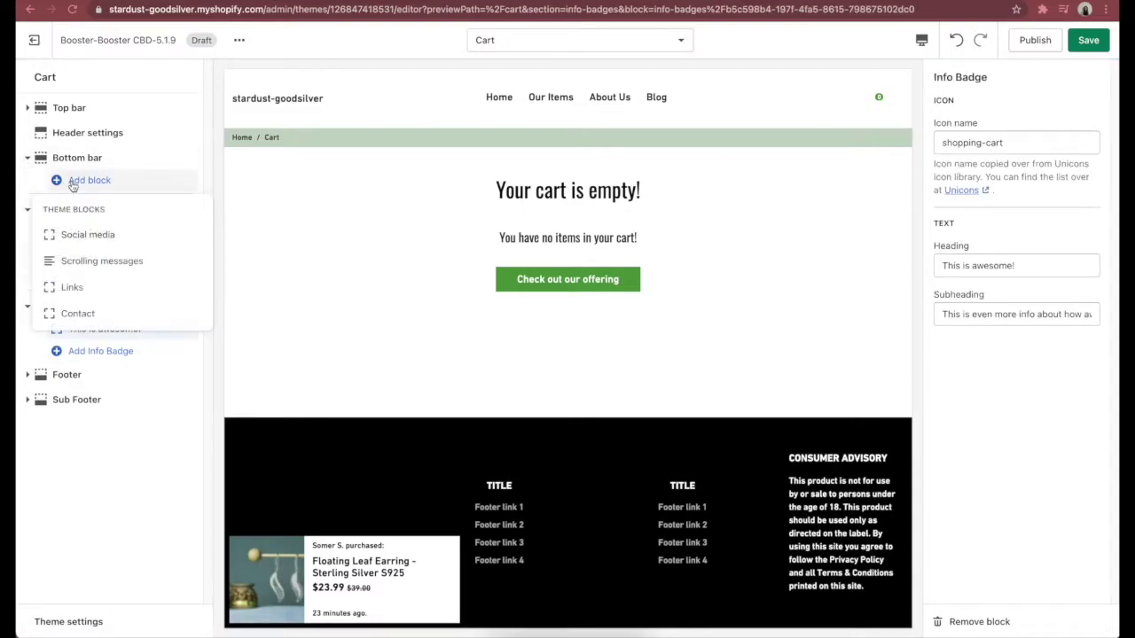
pyautogui.click(97, 234)
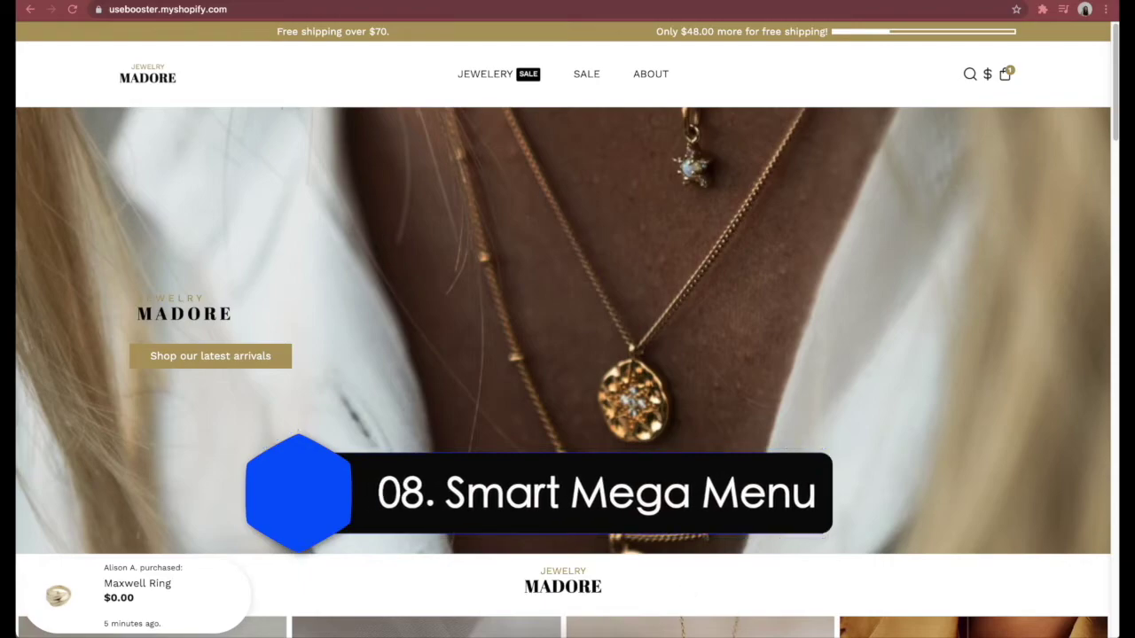
# - View the jewelry demo store's mega menus for Jewelery and Sale, and check the About entry
pyautogui.moveTo(507, 81)
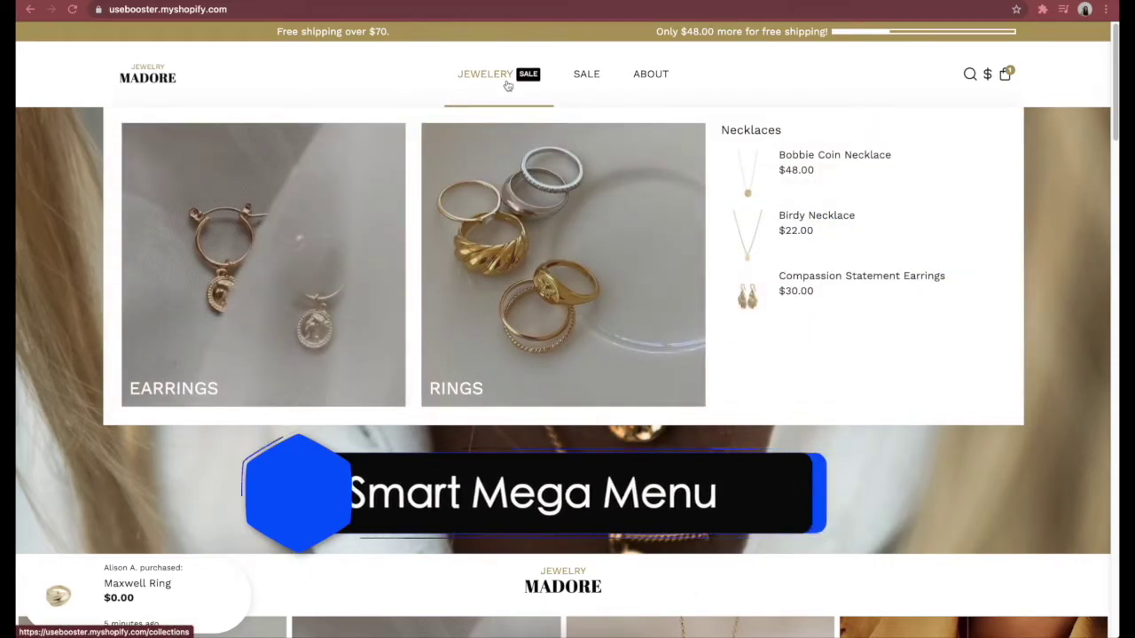
pyautogui.moveTo(593, 88)
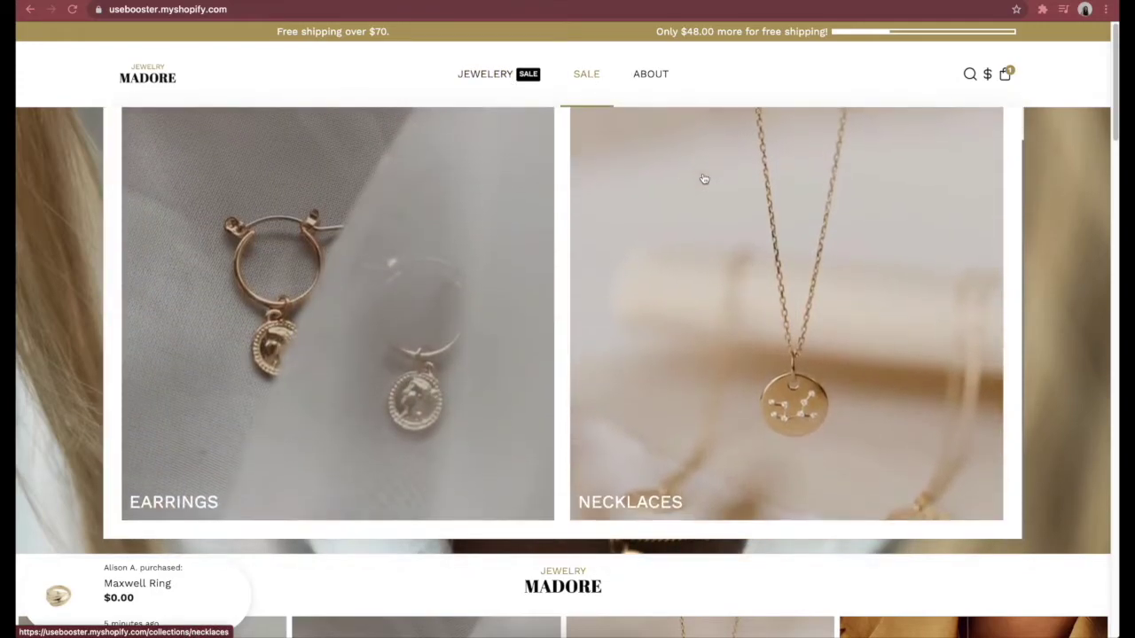
pyautogui.moveTo(656, 71)
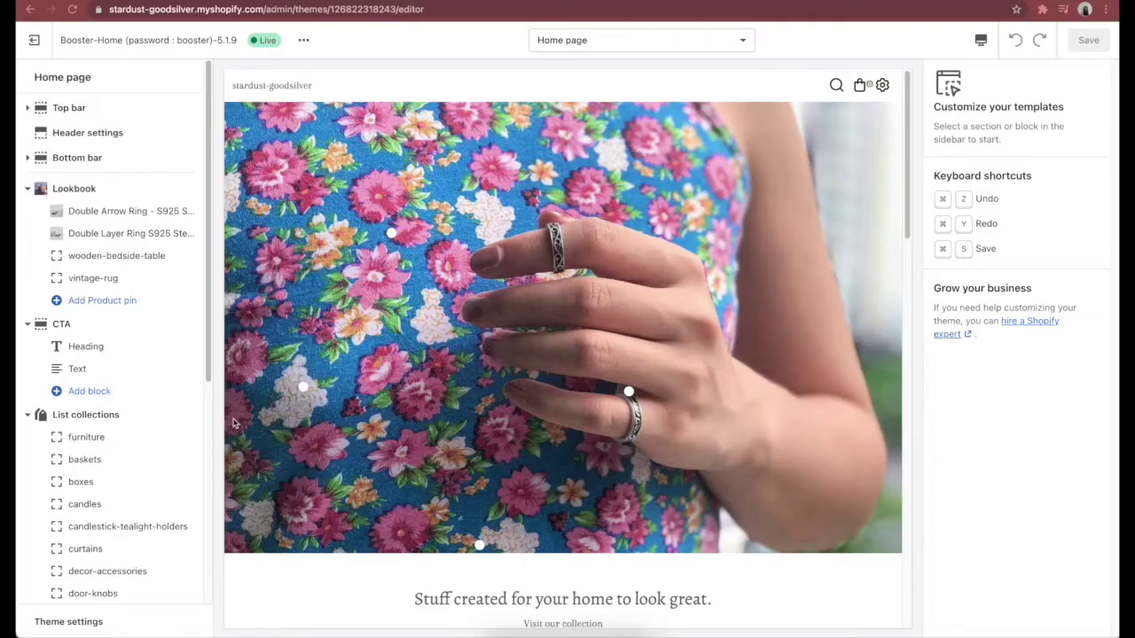
# - Open the Booster-Home header settings and switch Enable megamenu off and back on
pyautogui.click(110, 138)
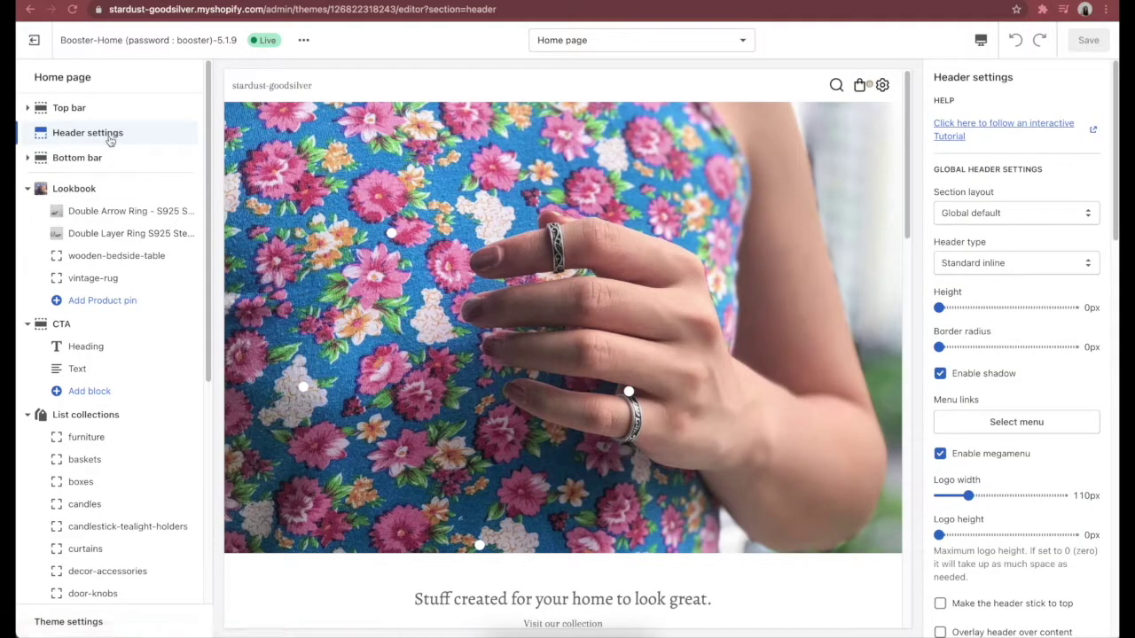
pyautogui.click(941, 454)
pyautogui.click(941, 453)
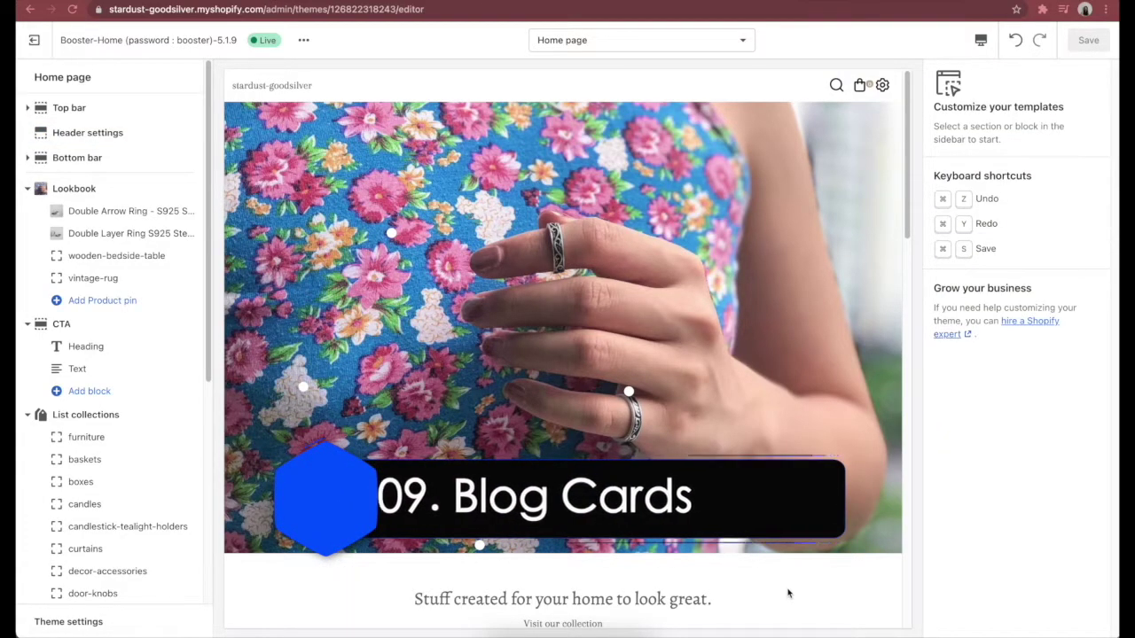
# - Add a Blogs section to the home page and look through its layout and background settings
pyautogui.scroll(-3, 161, 489)
pyautogui.scroll(-2, 161, 488)
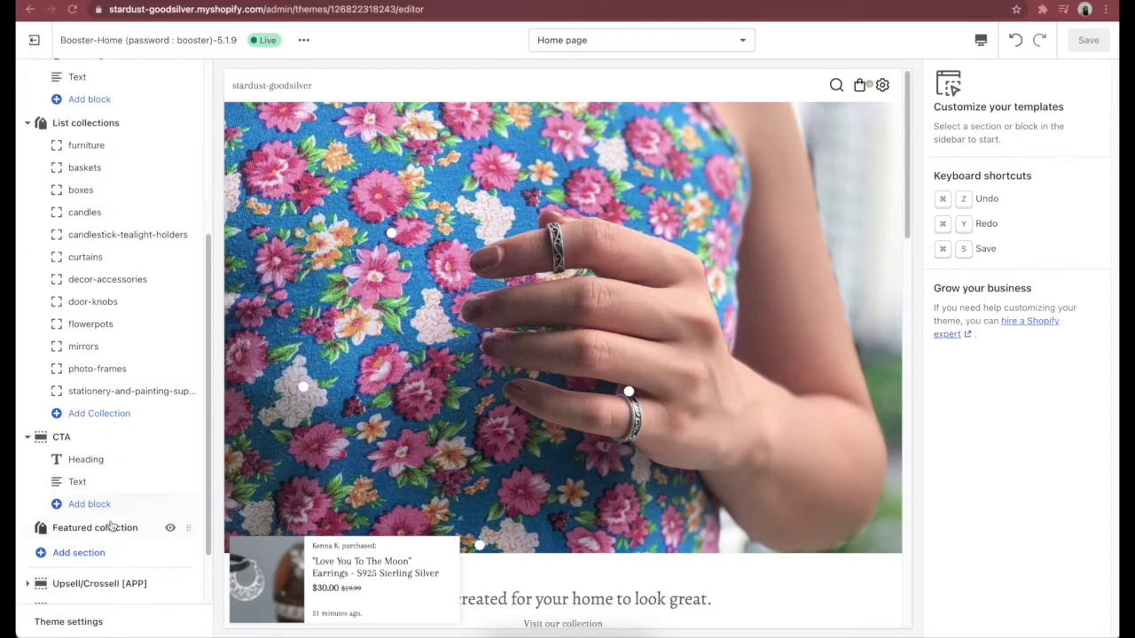
pyautogui.click(89, 551)
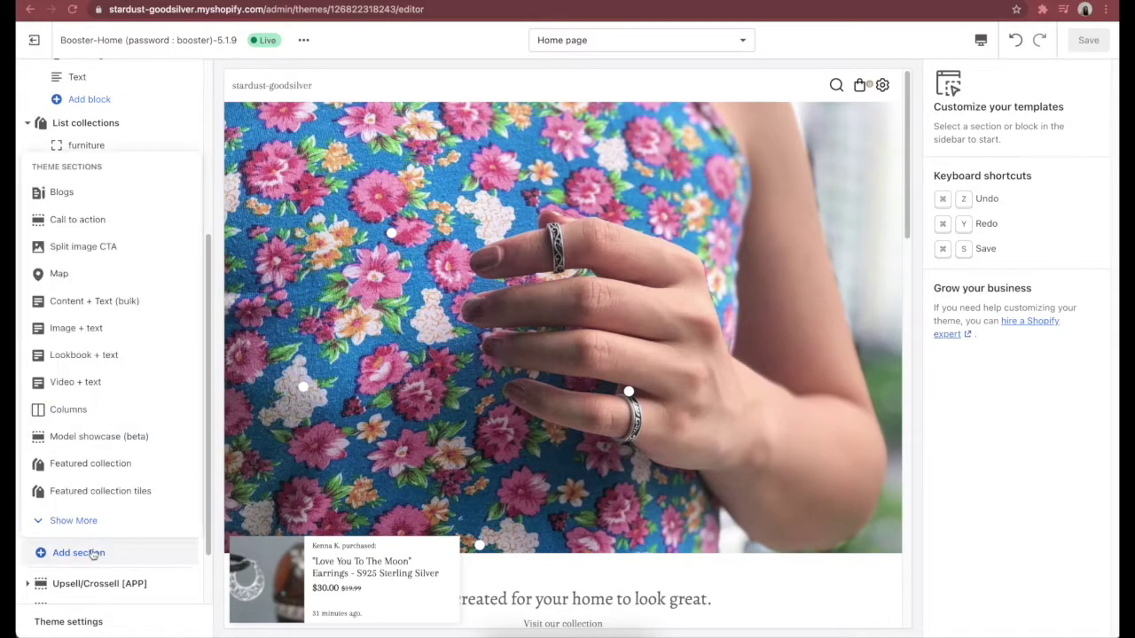
pyautogui.click(138, 203)
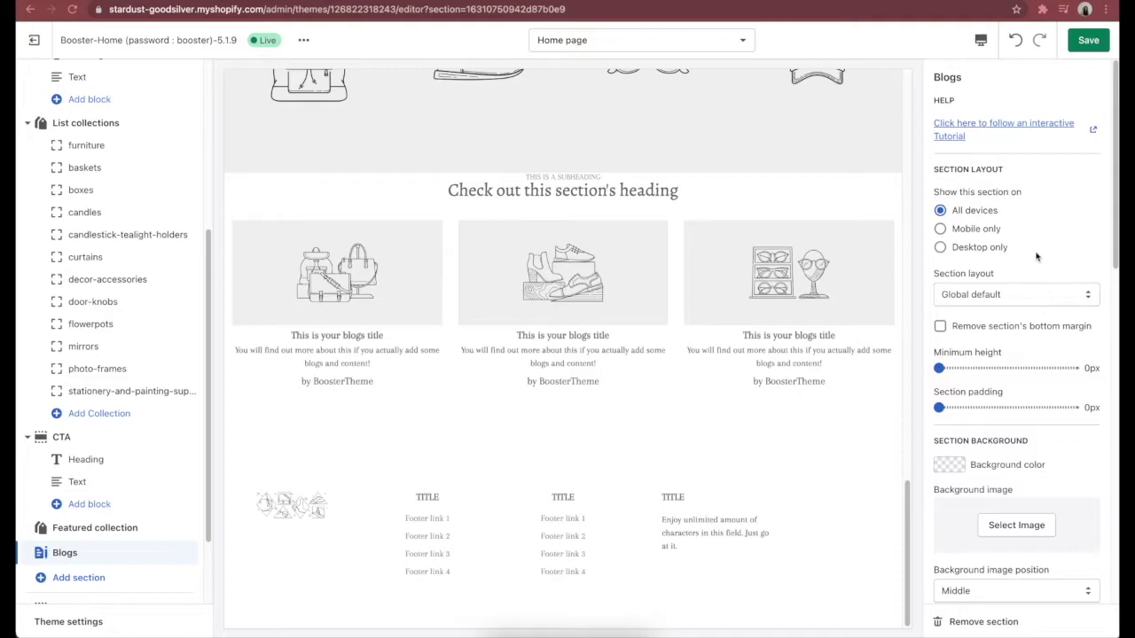
pyautogui.scroll(-5, 1053, 282)
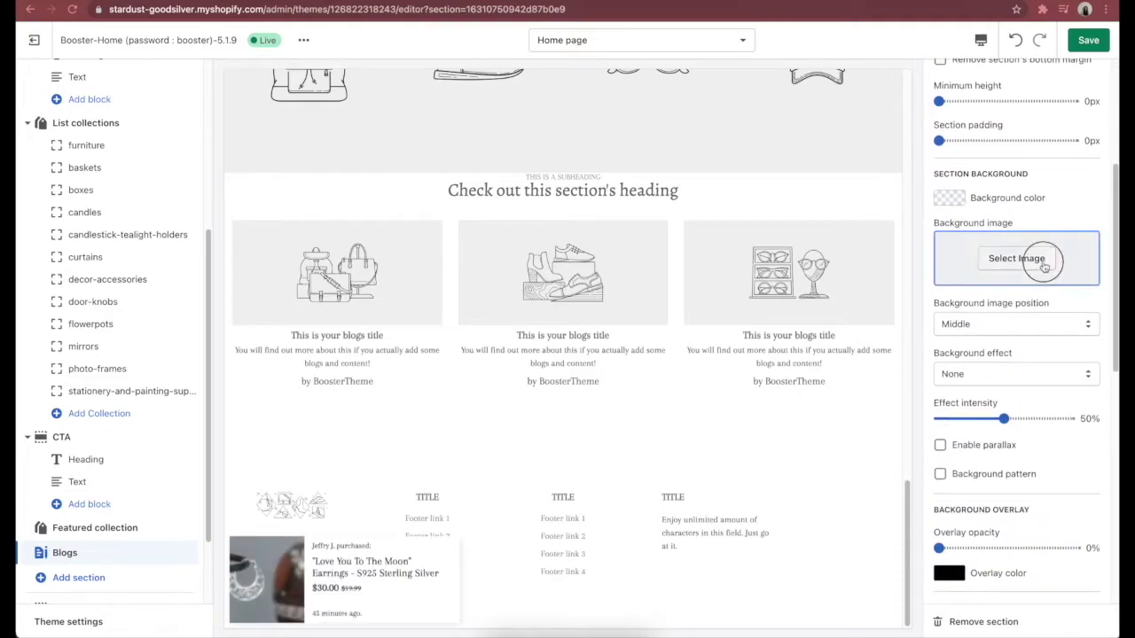
# - Give the Blogs section the green patterned image from the library as background and set its overlay opacity to 20%
pyautogui.click(1058, 256)
pyautogui.click(1062, 176)
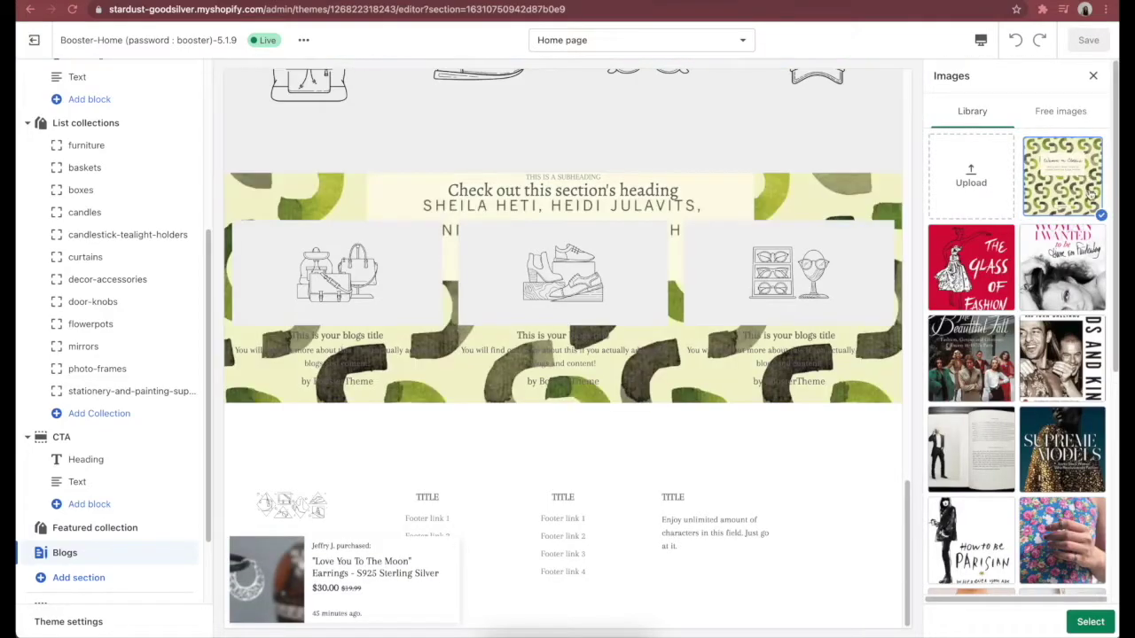
pyautogui.click(1105, 631)
pyautogui.scroll(-4, 1046, 445)
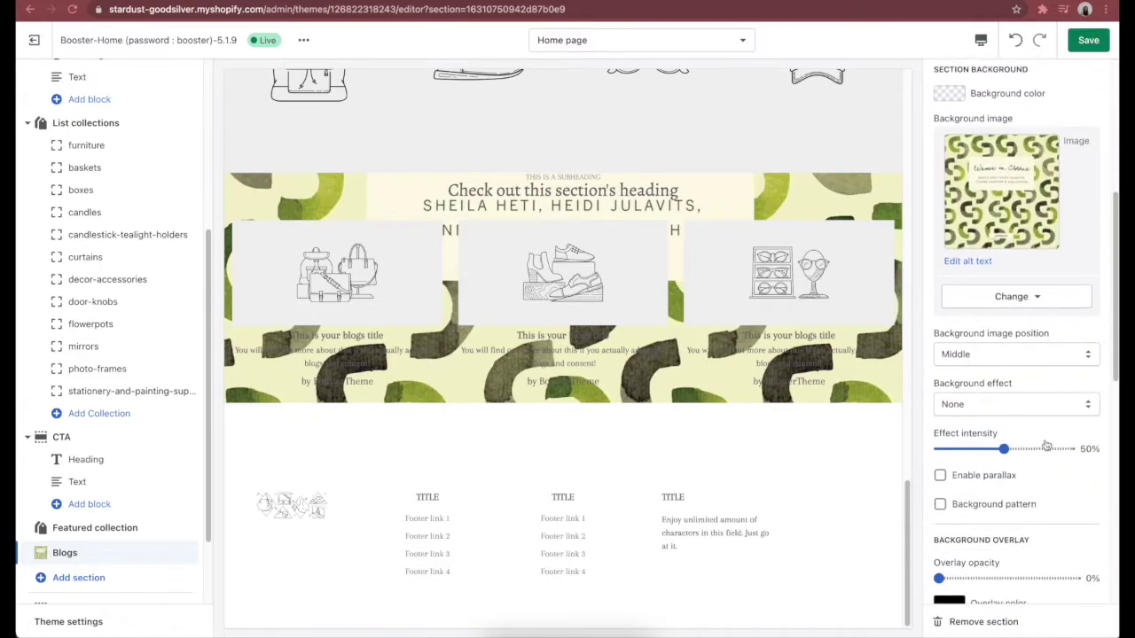
pyautogui.scroll(-3, 1047, 445)
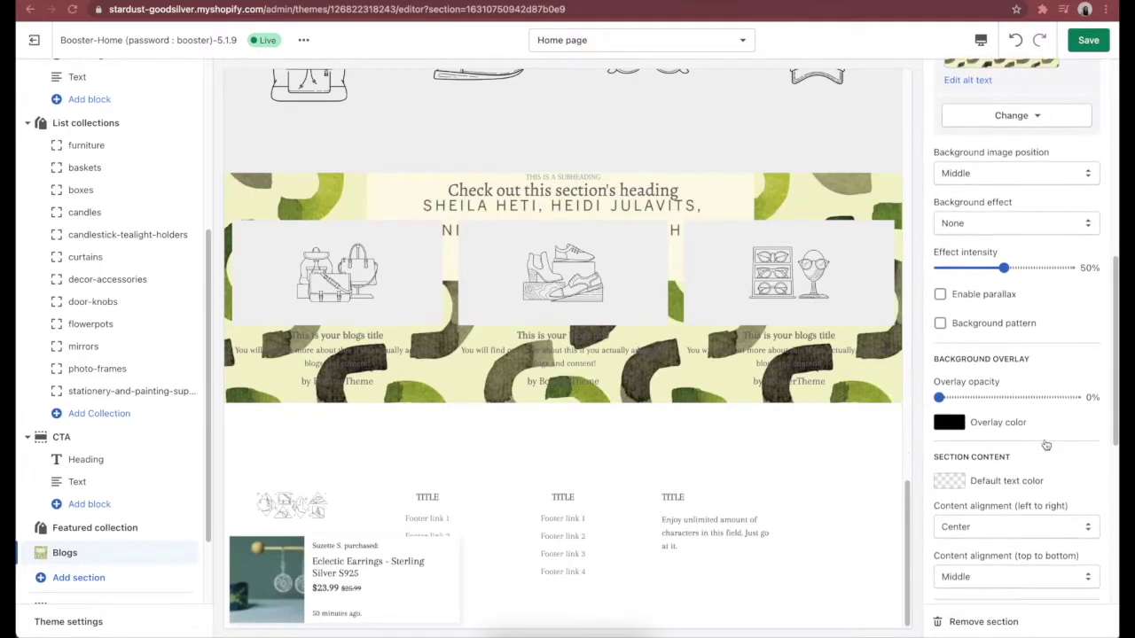
pyautogui.moveTo(945, 401); pyautogui.dragTo(965, 397)
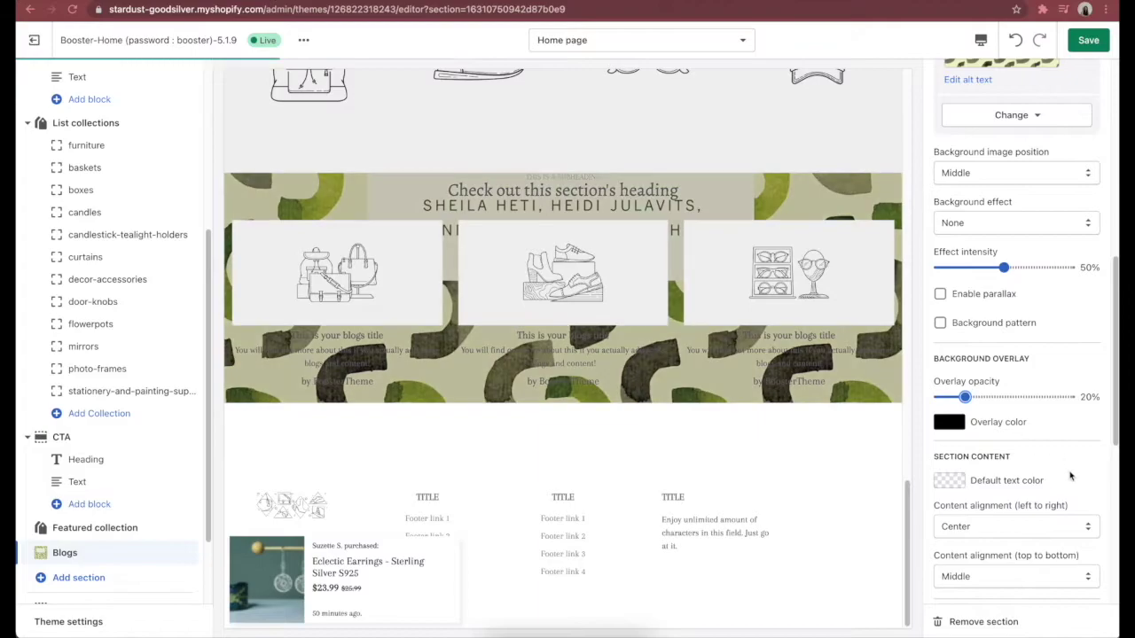
# - Check the Blogs section's heading and subheading fields and choose Jewelry Tips as the blog to showcase
pyautogui.scroll(-3, 1066, 455)
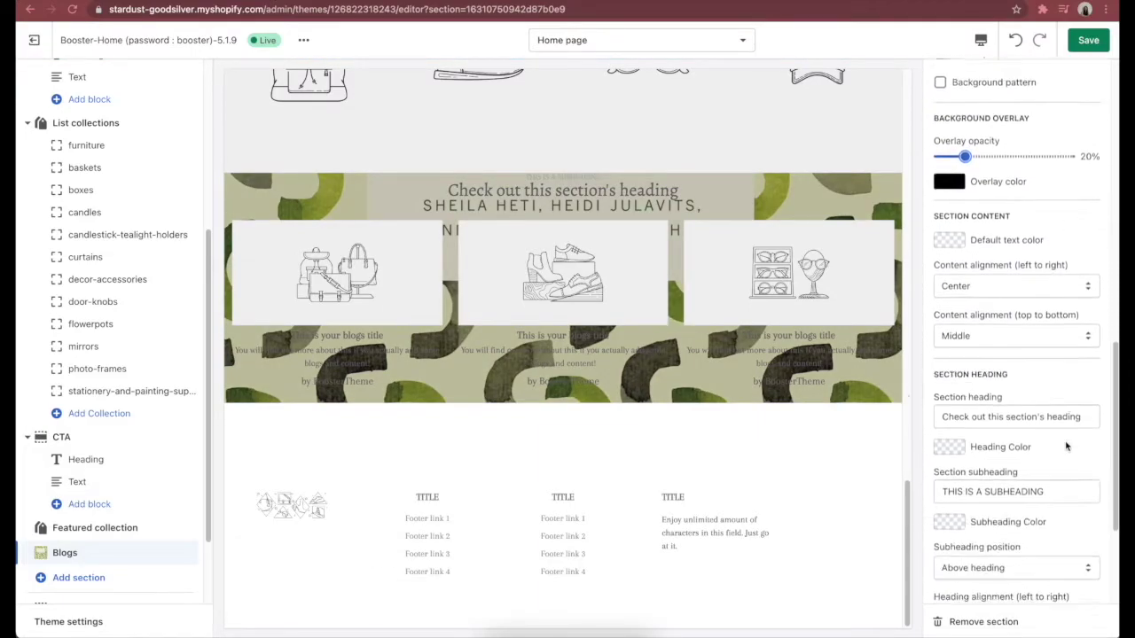
pyautogui.click(1091, 414)
pyautogui.click(1082, 488)
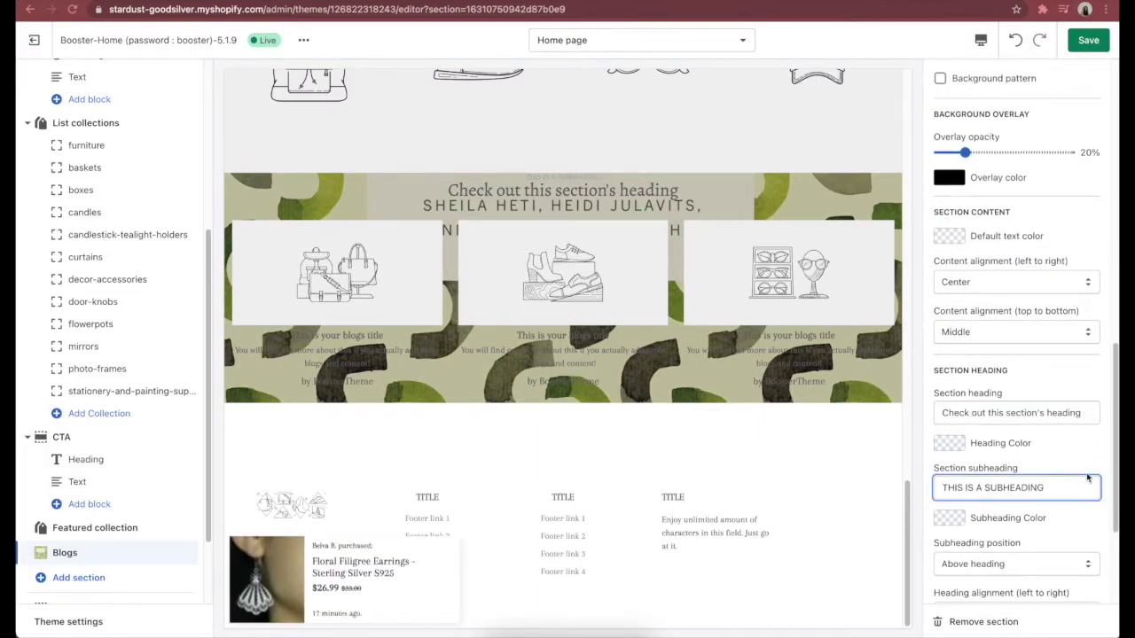
pyautogui.scroll(-3, 1100, 461)
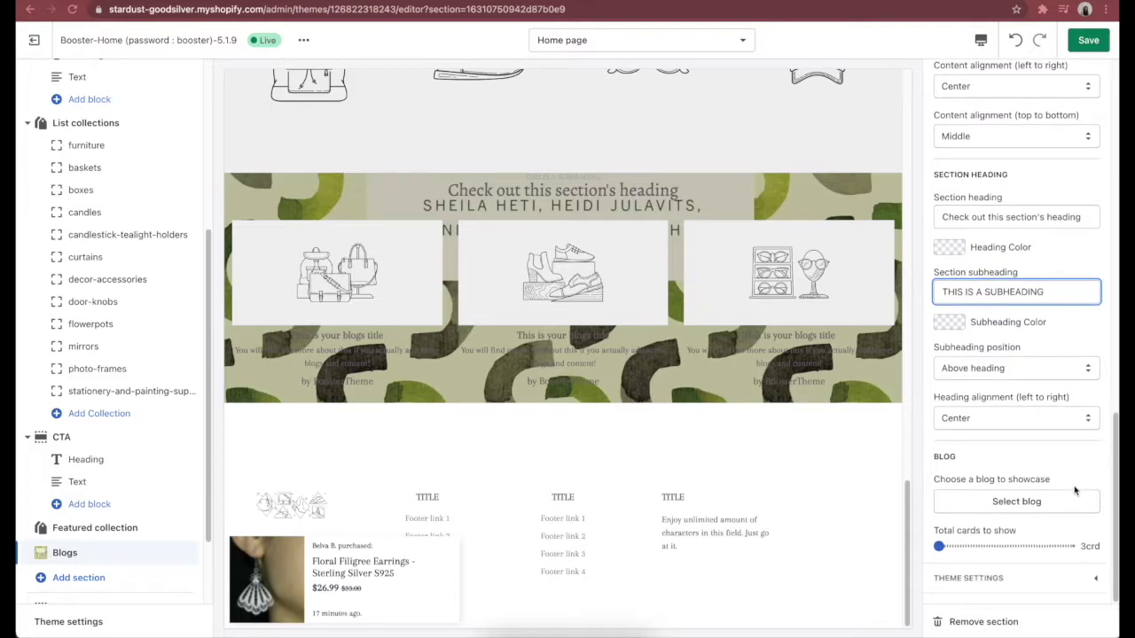
pyautogui.click(1077, 492)
pyautogui.click(1095, 194)
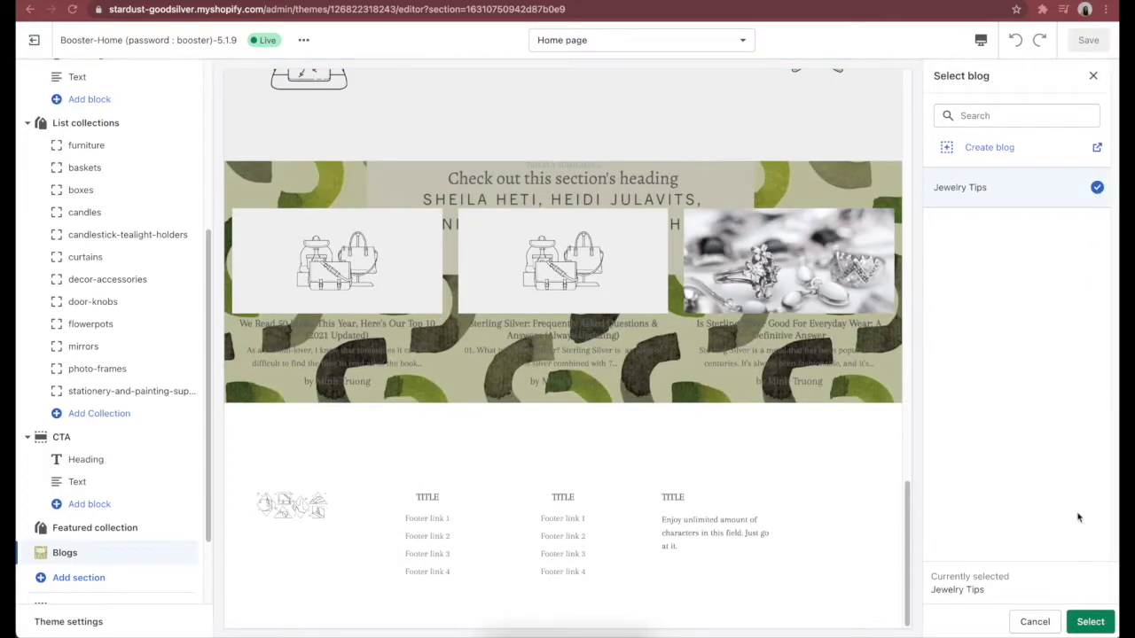
pyautogui.click(1087, 621)
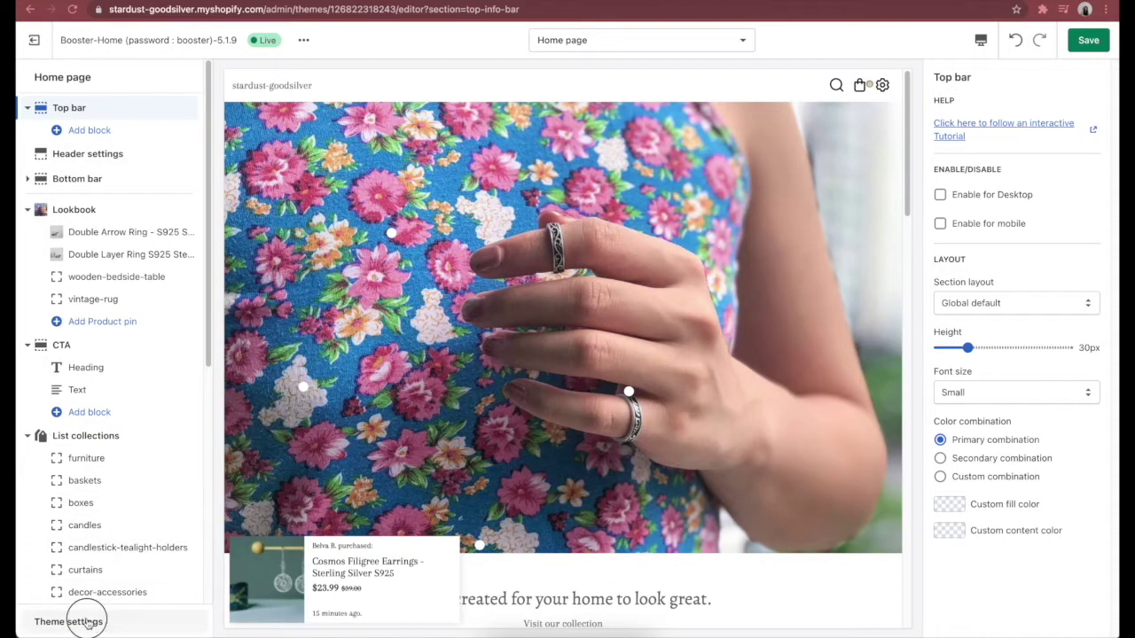
# - Enable 'Free + Shipping' in the theme's advanced button settings and check the button color options, keeping Primary button combo
pyautogui.click(86, 623)
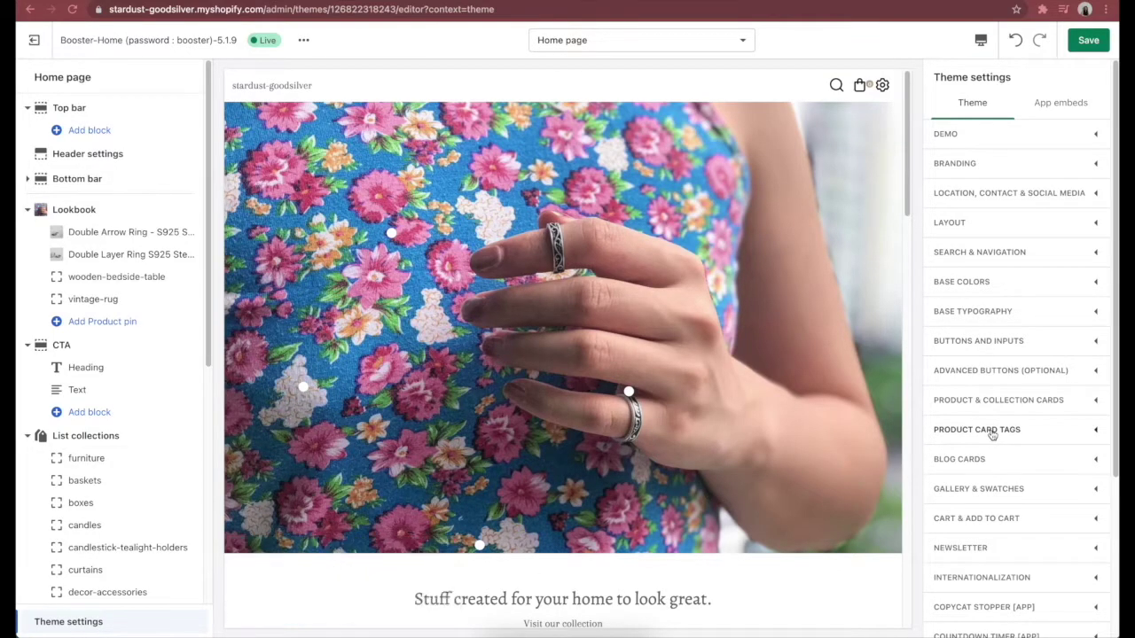
pyautogui.click(1022, 370)
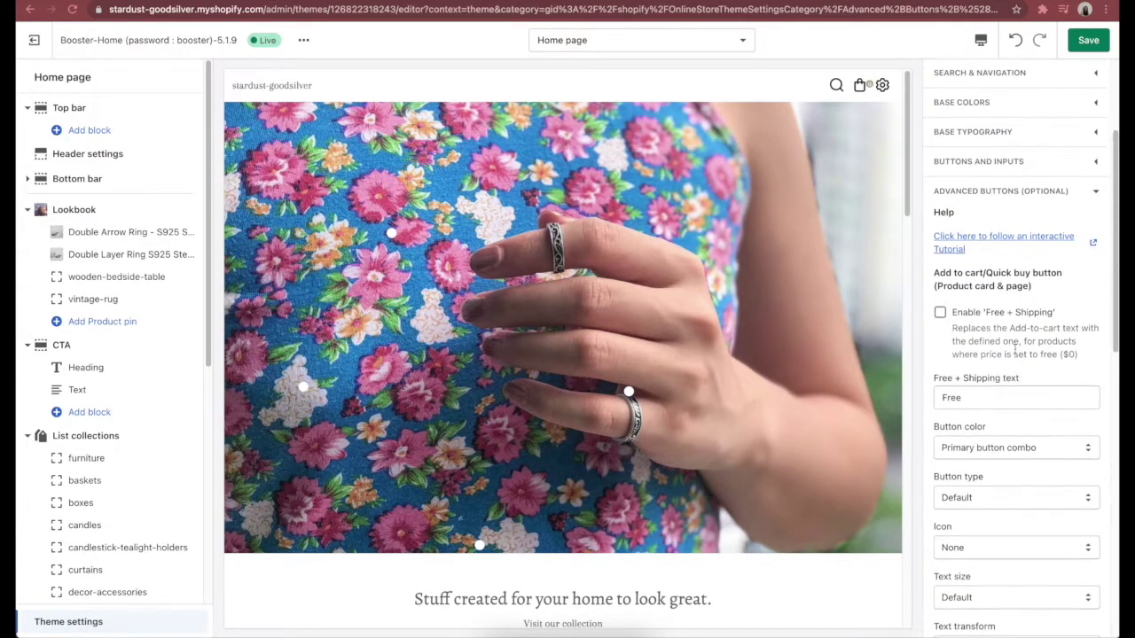
pyautogui.click(941, 313)
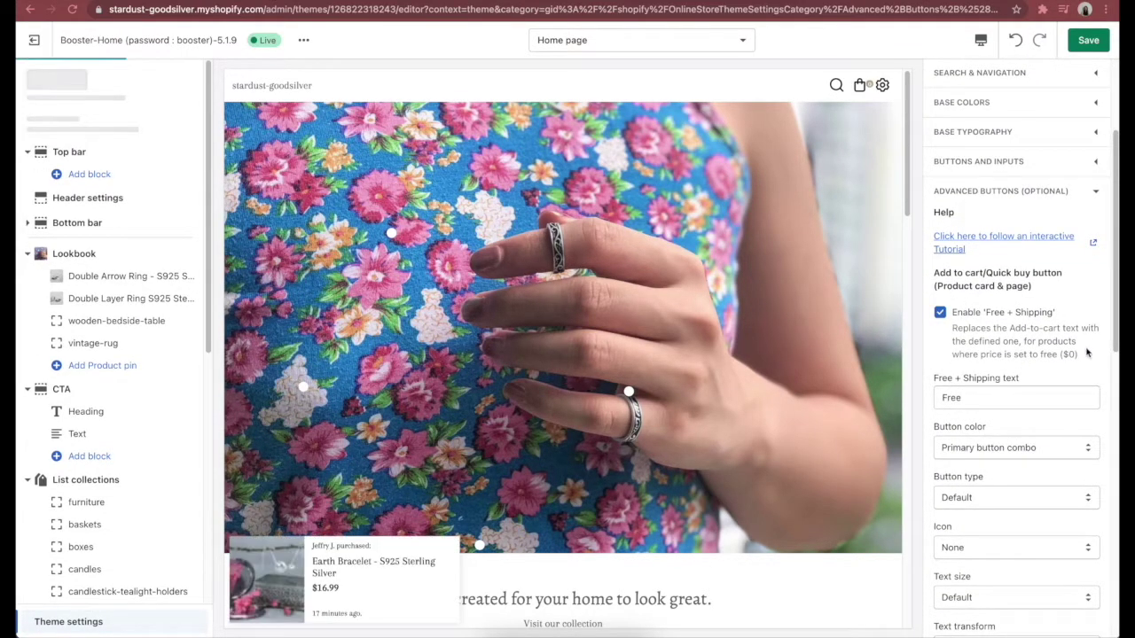
pyautogui.scroll(-1, 1087, 352)
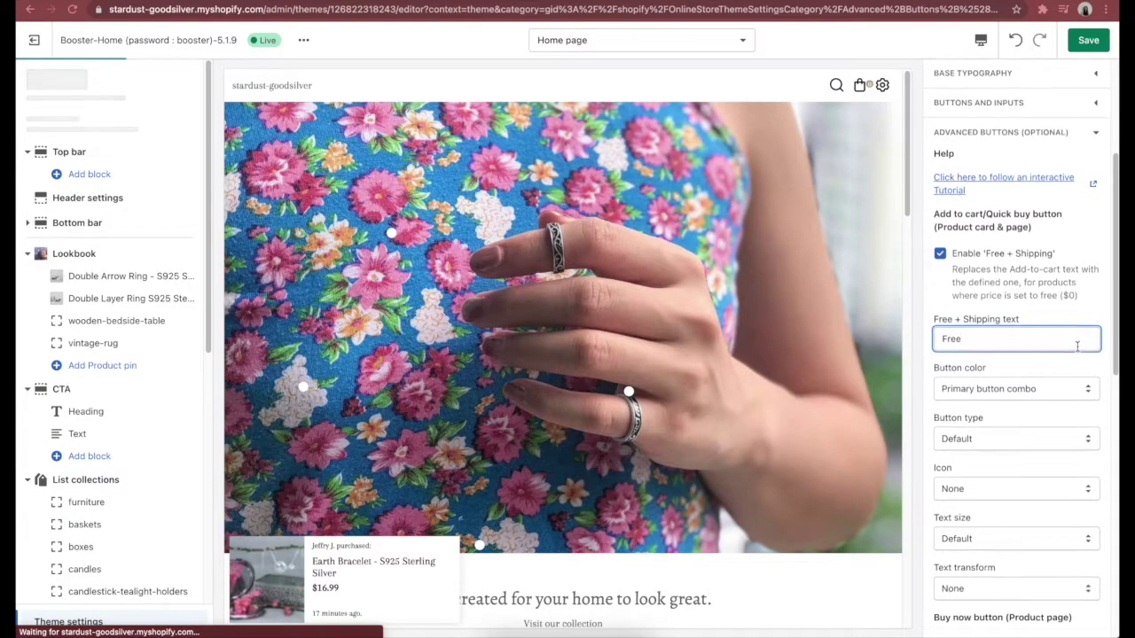
pyautogui.scroll(-2, 1077, 346)
pyautogui.click(1074, 285)
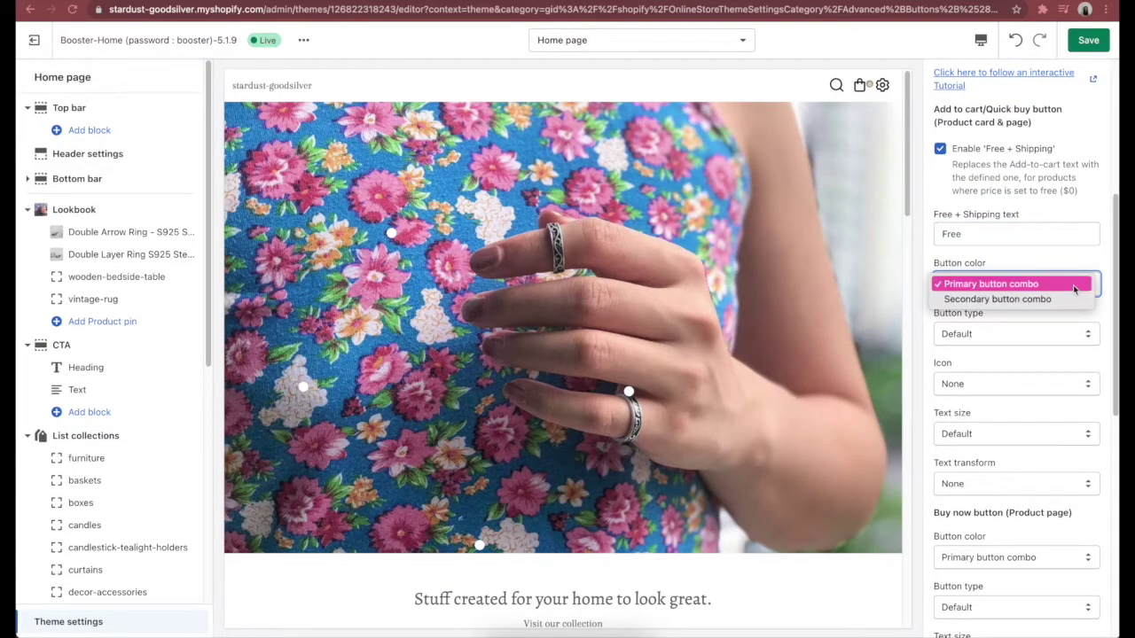
pyautogui.click(1075, 285)
pyautogui.click(1084, 332)
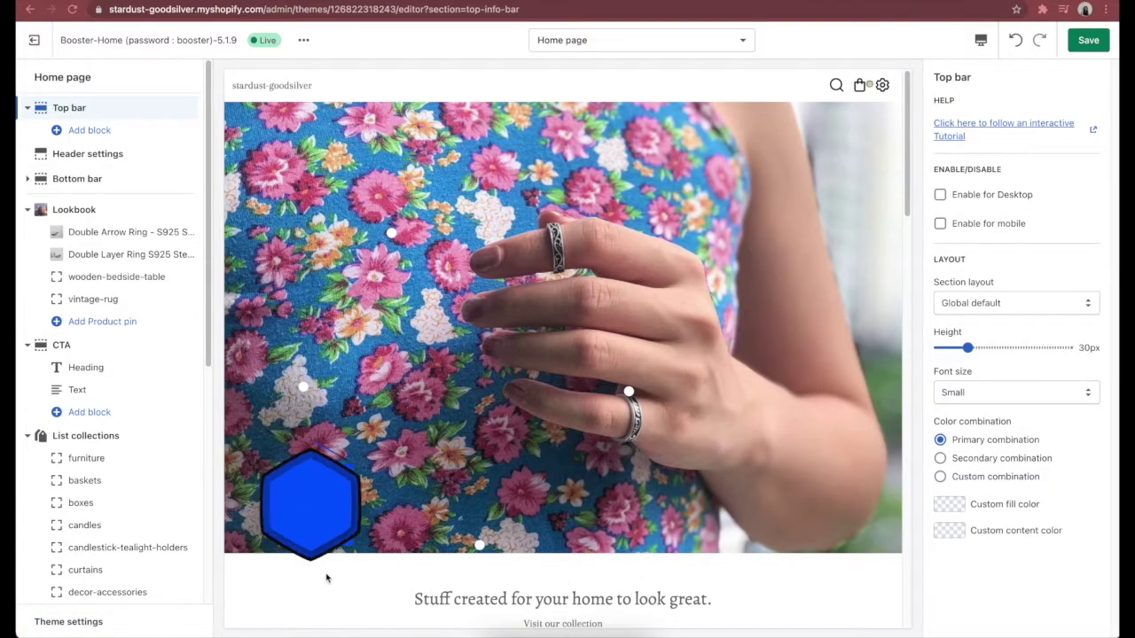
# - Enable Copycat Stopper in the theme settings together with its Prevent content copying option
pyautogui.click(118, 623)
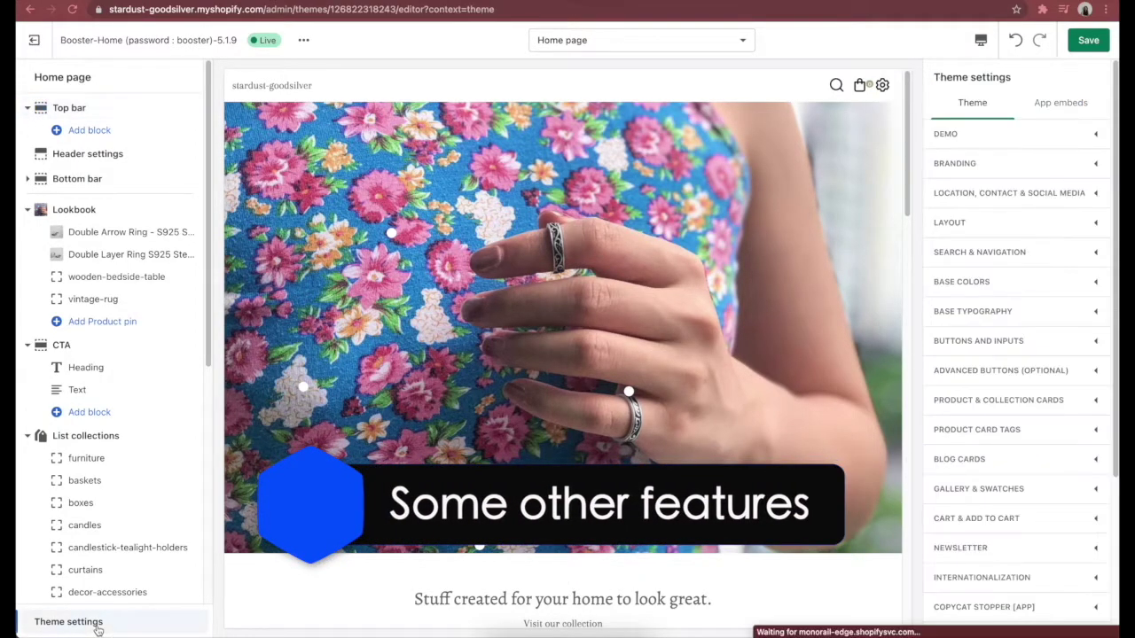
pyautogui.scroll(-2, 1029, 344)
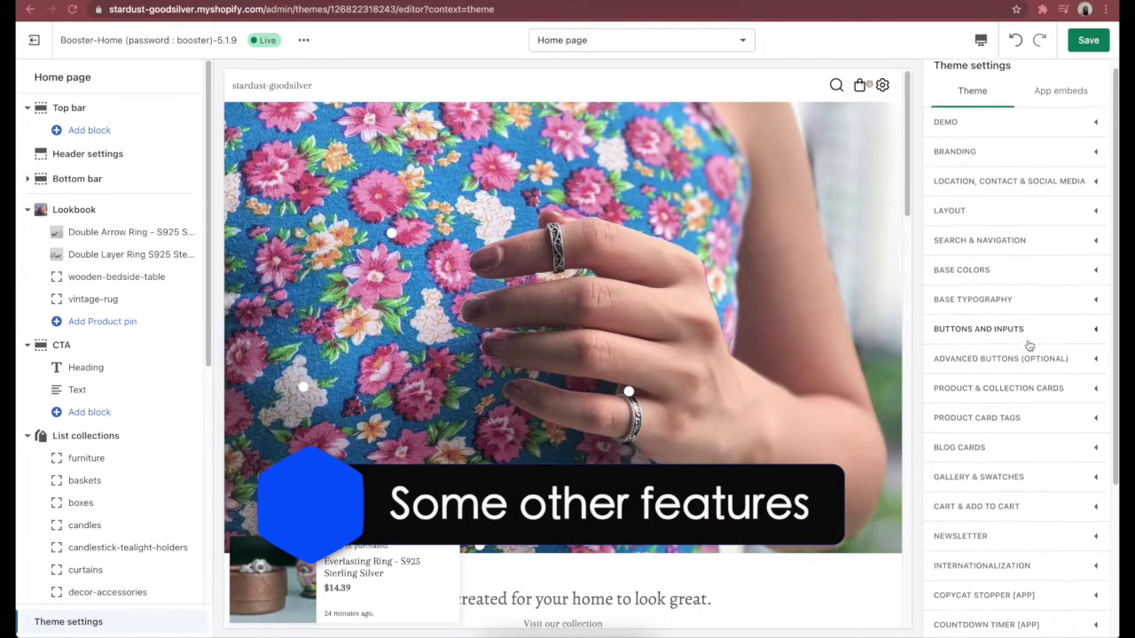
pyautogui.scroll(-4, 1035, 367)
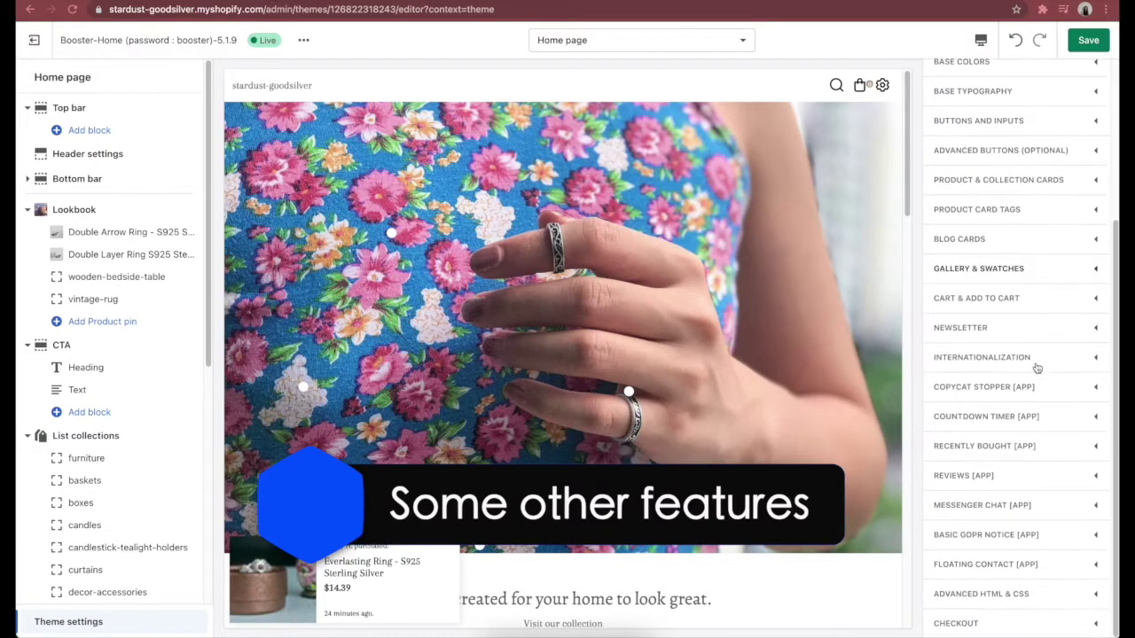
pyautogui.click(1099, 388)
pyautogui.scroll(-2, 984, 381)
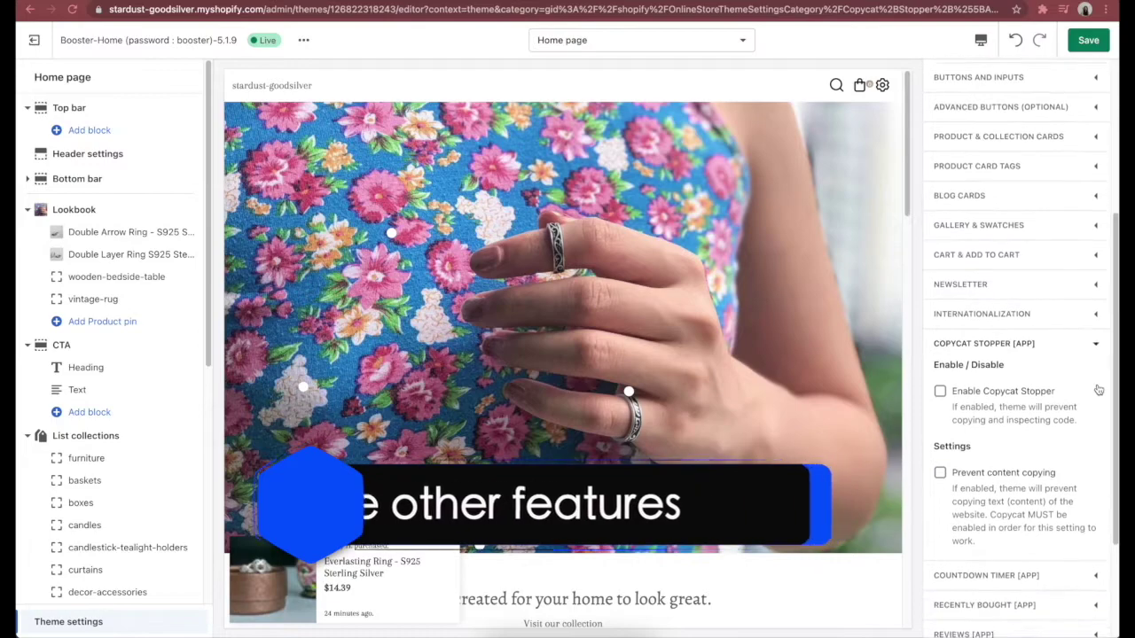
pyautogui.click(940, 362)
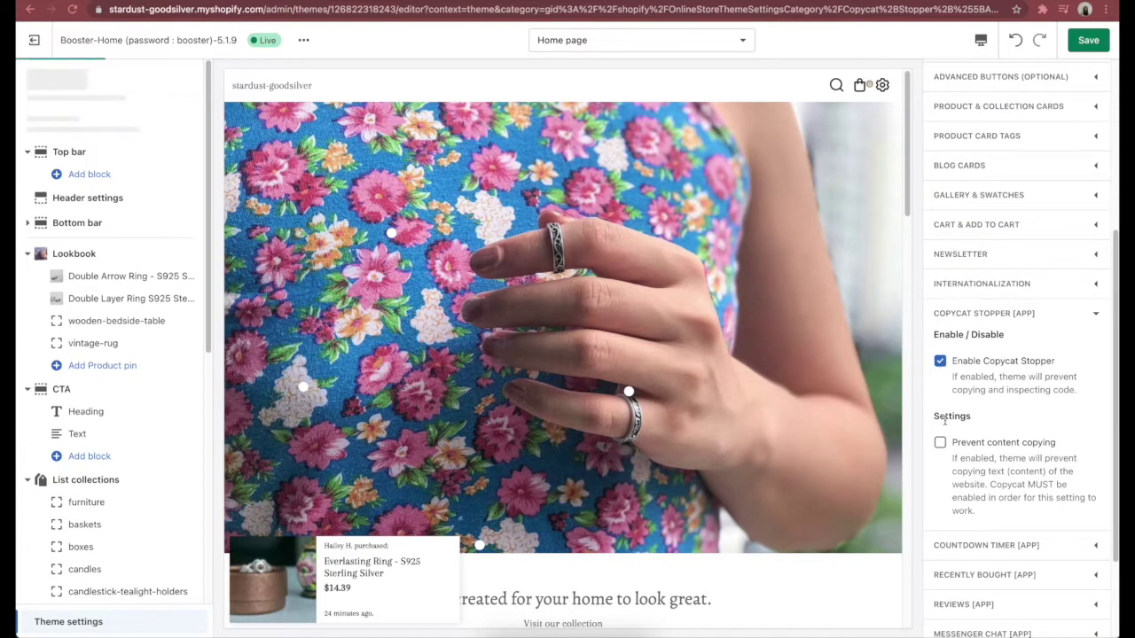
pyautogui.scroll(-3, 1081, 354)
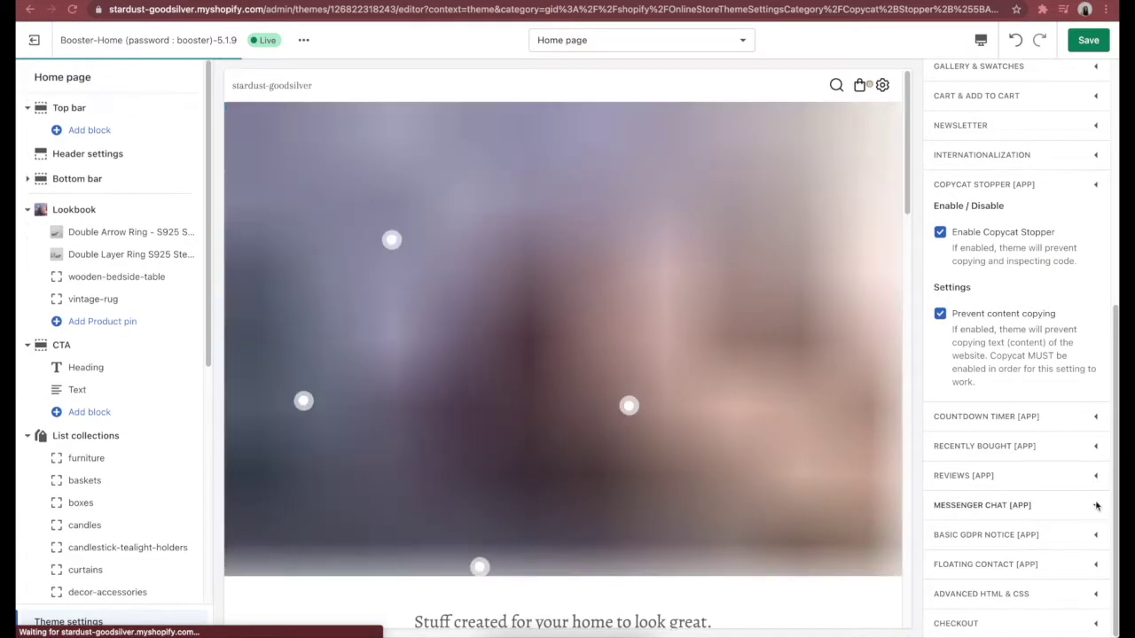
# - Enable Messenger customer chat in the theme settings and look through its instructions, page ID, language and greeting options
pyautogui.click(1096, 506)
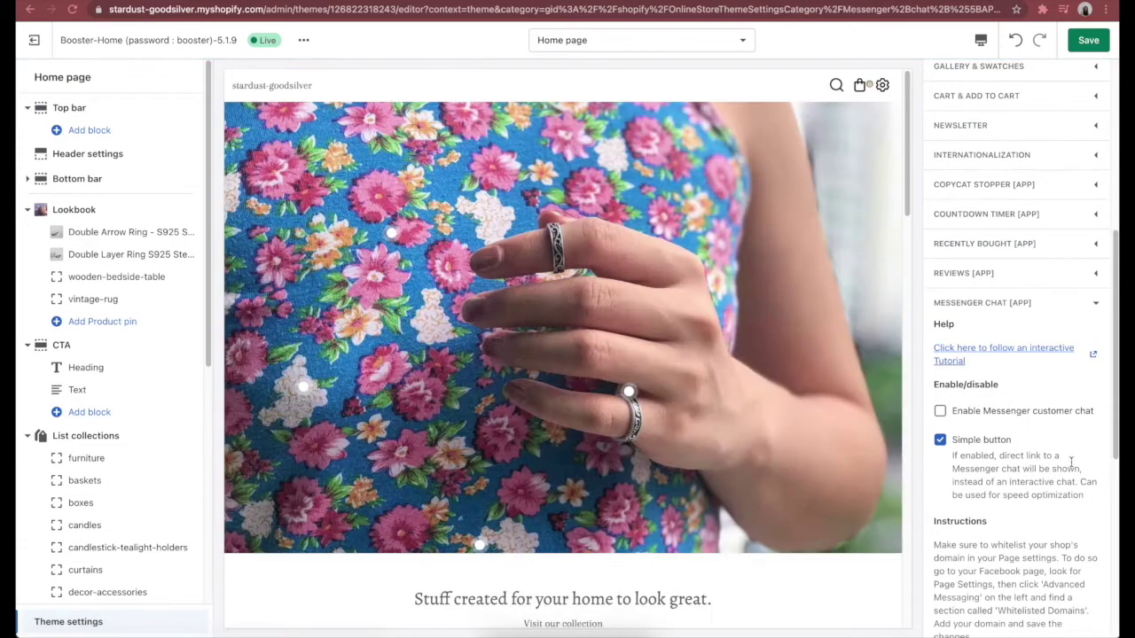
pyautogui.scroll(-3, 1046, 399)
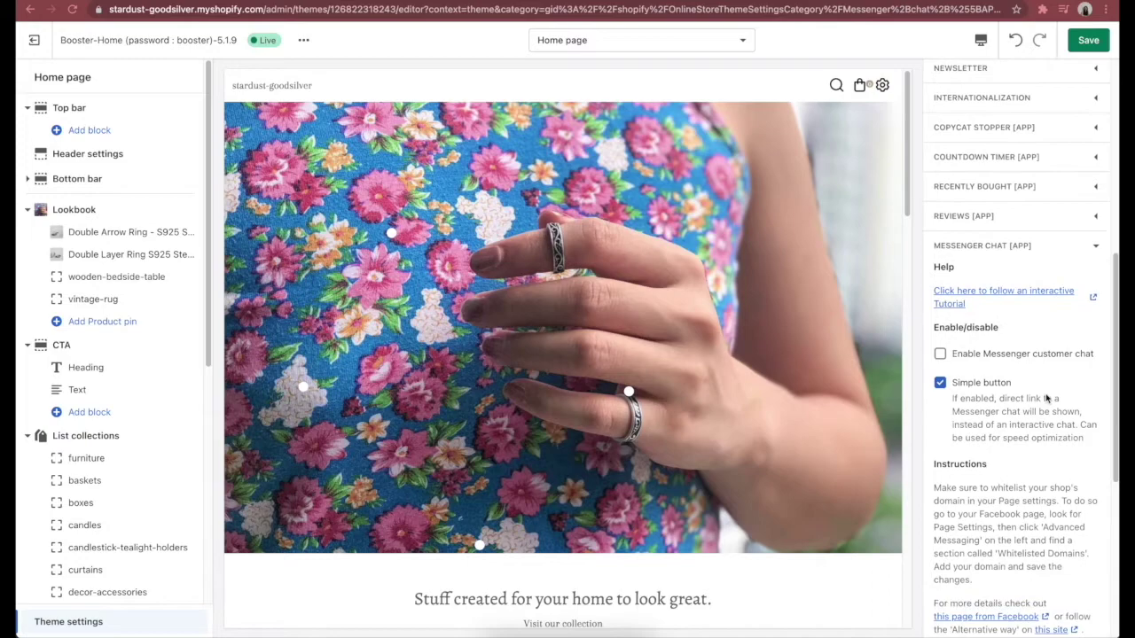
pyautogui.click(942, 301)
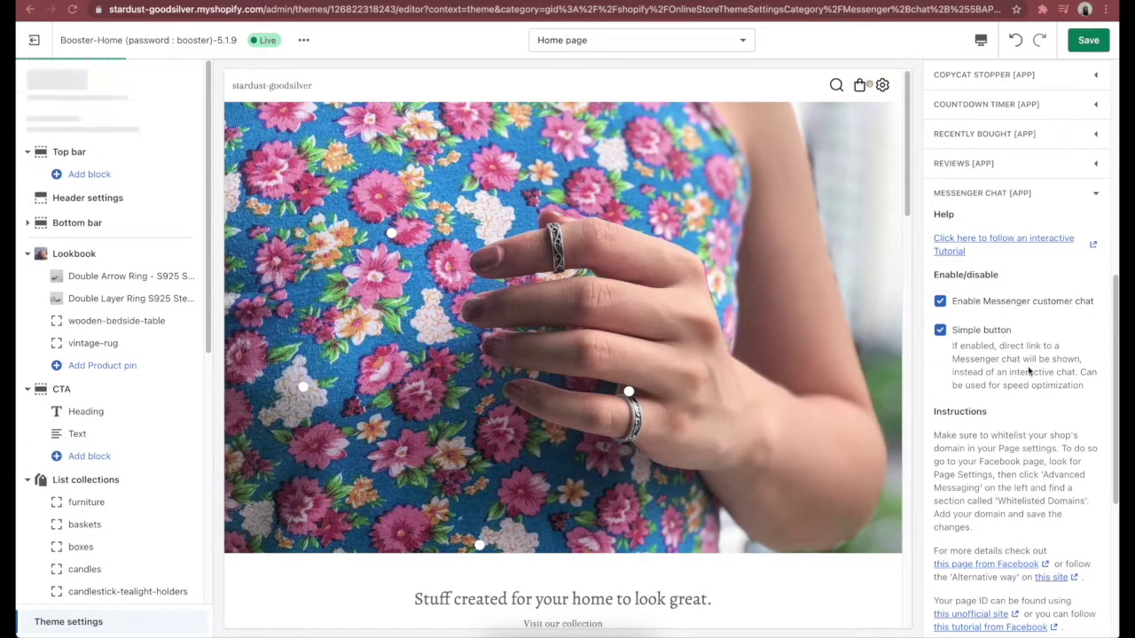
pyautogui.scroll(-3, 1029, 372)
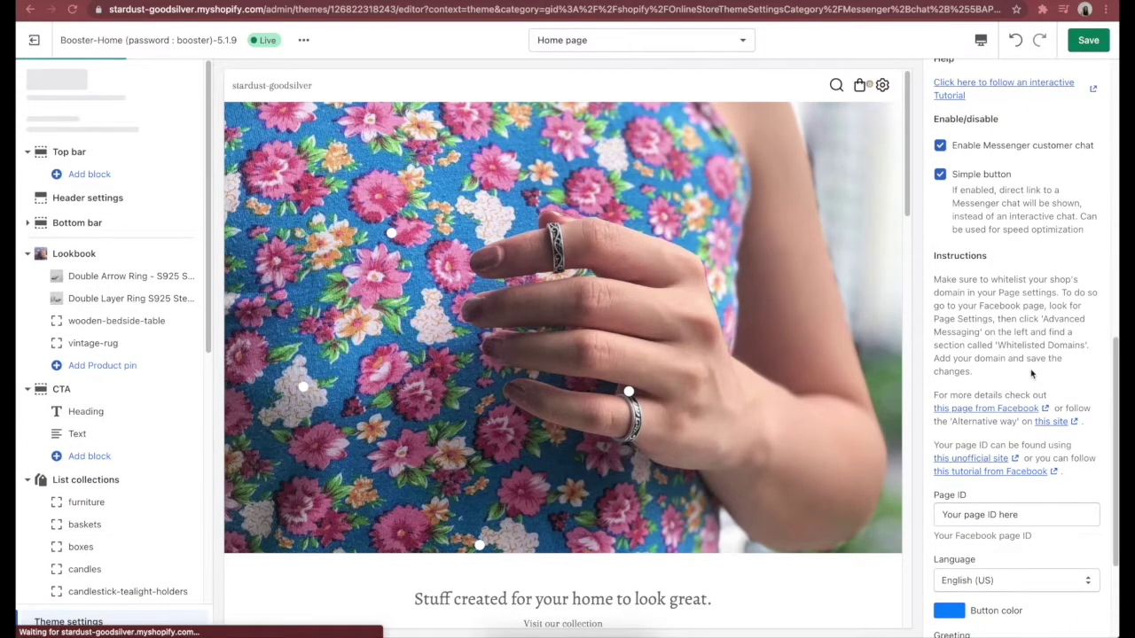
pyautogui.scroll(-2, 1079, 532)
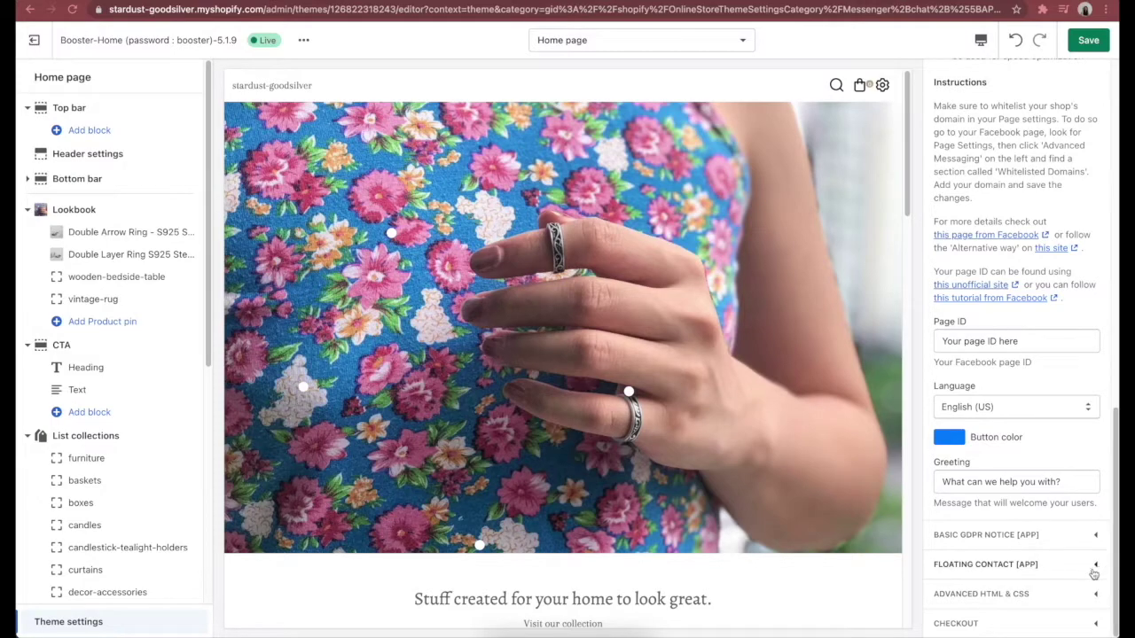
# - Examine the theme's Floating contact settings and its Checkout settings for banner, logo and main content area
pyautogui.click(1097, 569)
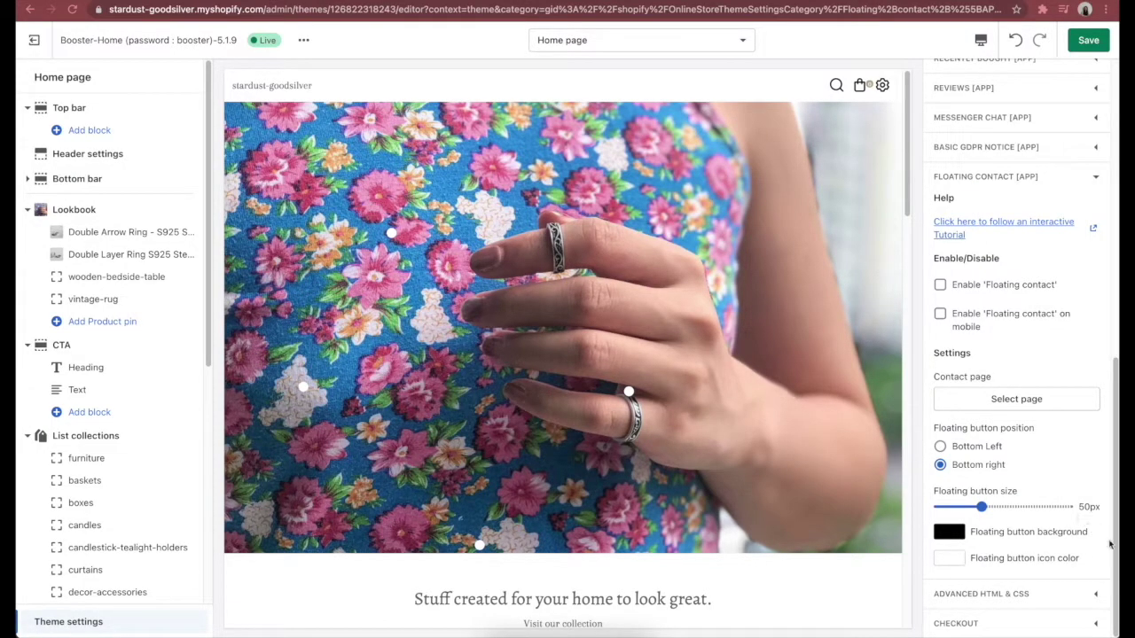
pyautogui.click(1097, 624)
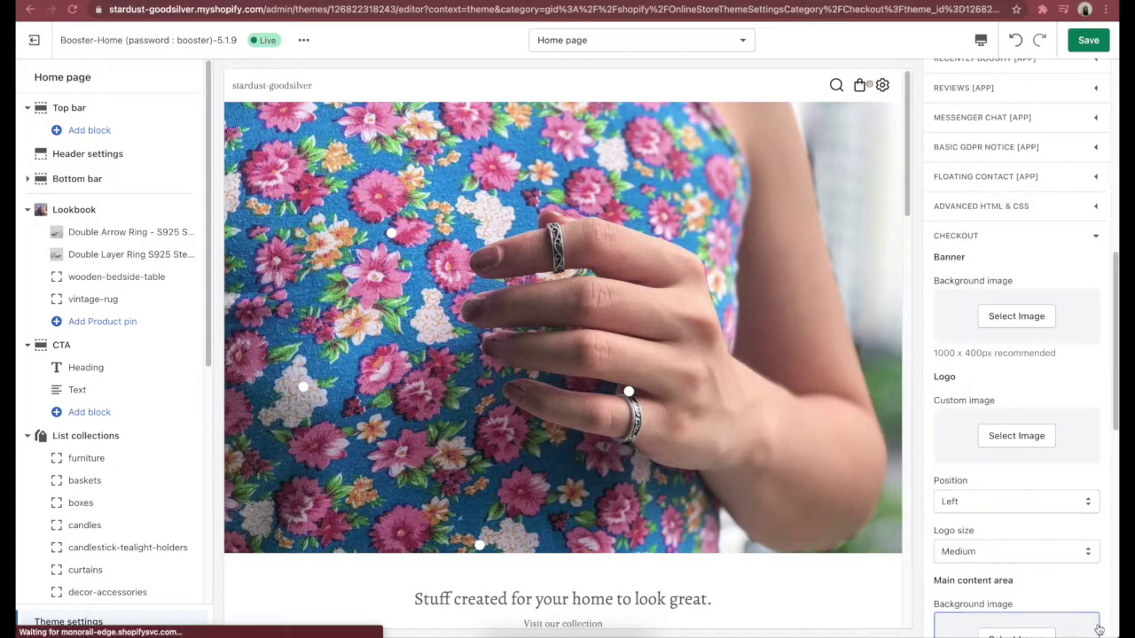
pyautogui.scroll(-3, 1097, 532)
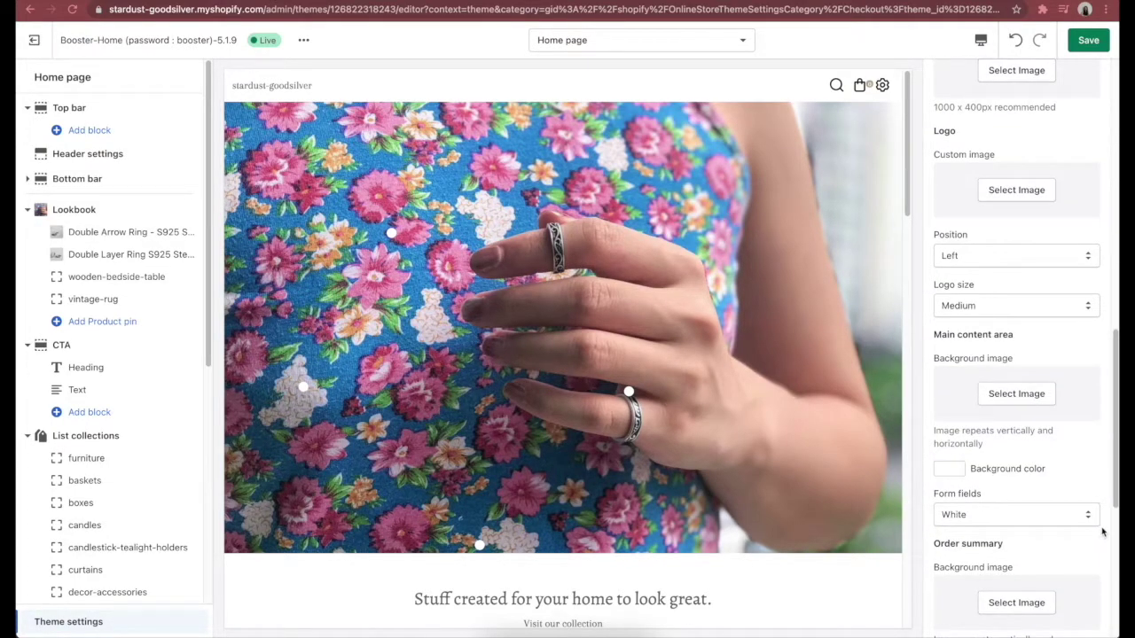
pyautogui.scroll(1, 1102, 531)
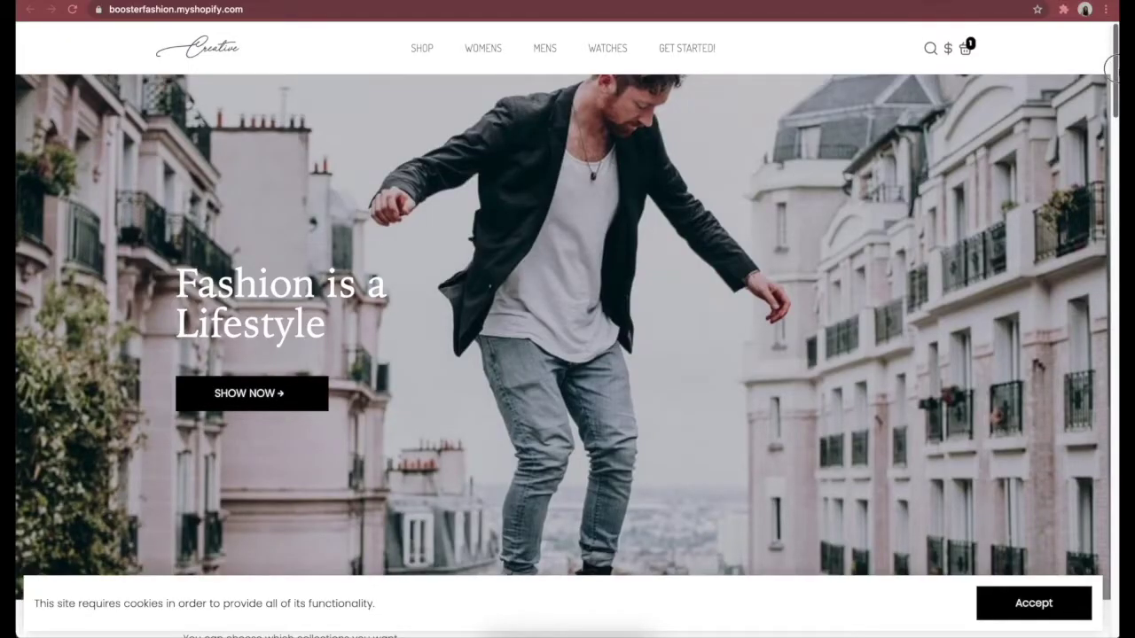
# - View the fashion demo store's home page down to the Featured Collections section
pyautogui.scroll(-2, 1114, 67)
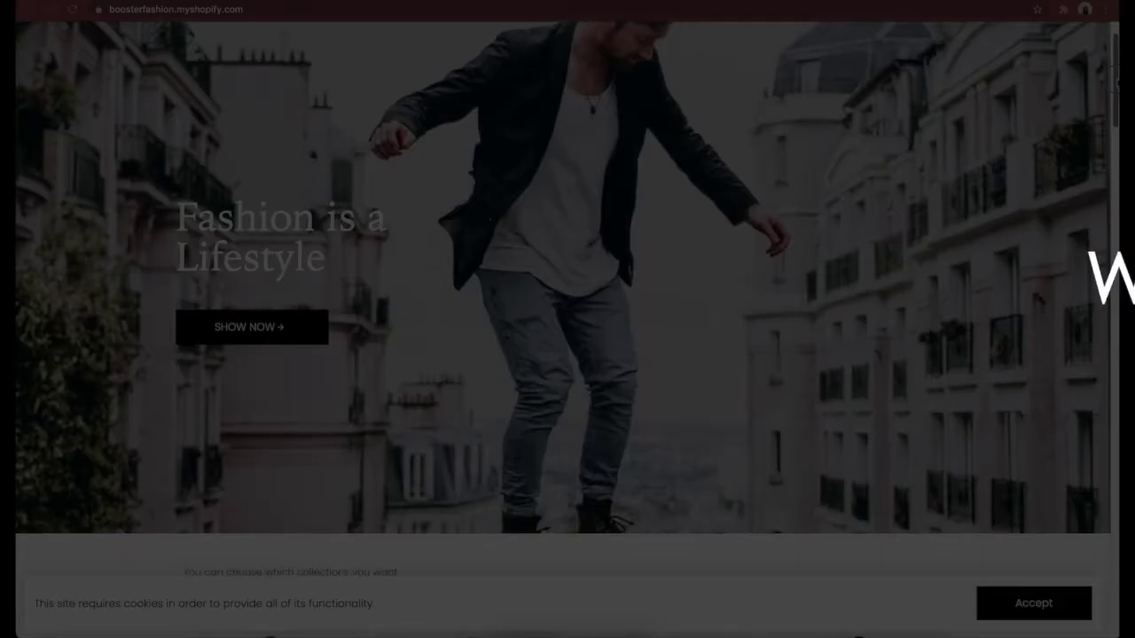
pyautogui.scroll(-1, 568, 319)
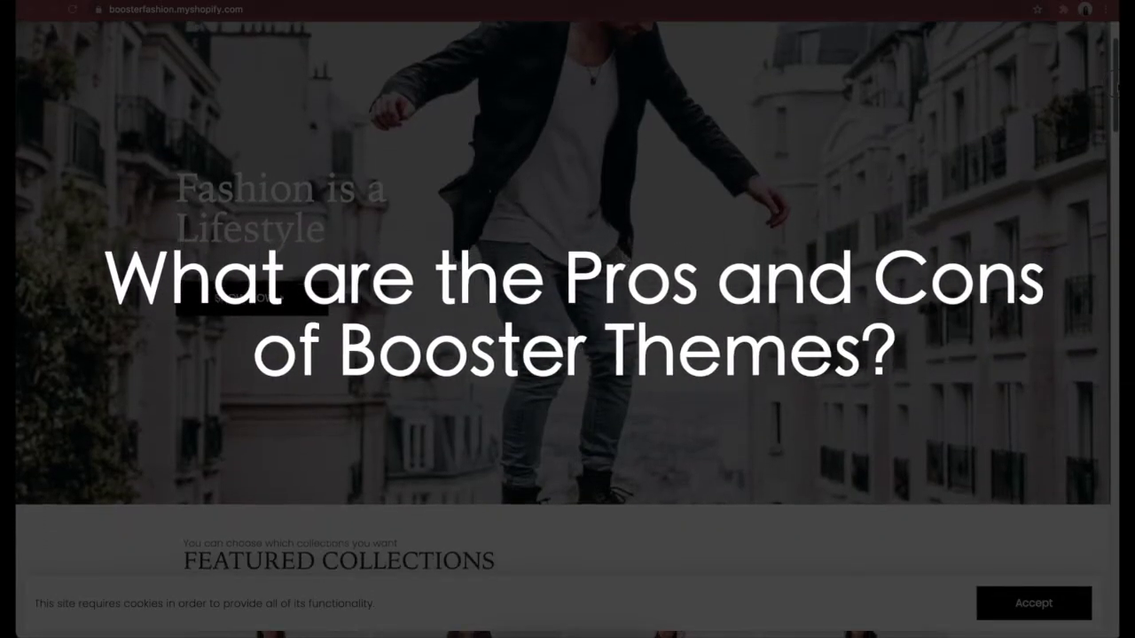
pyautogui.scroll(-2, 568, 319)
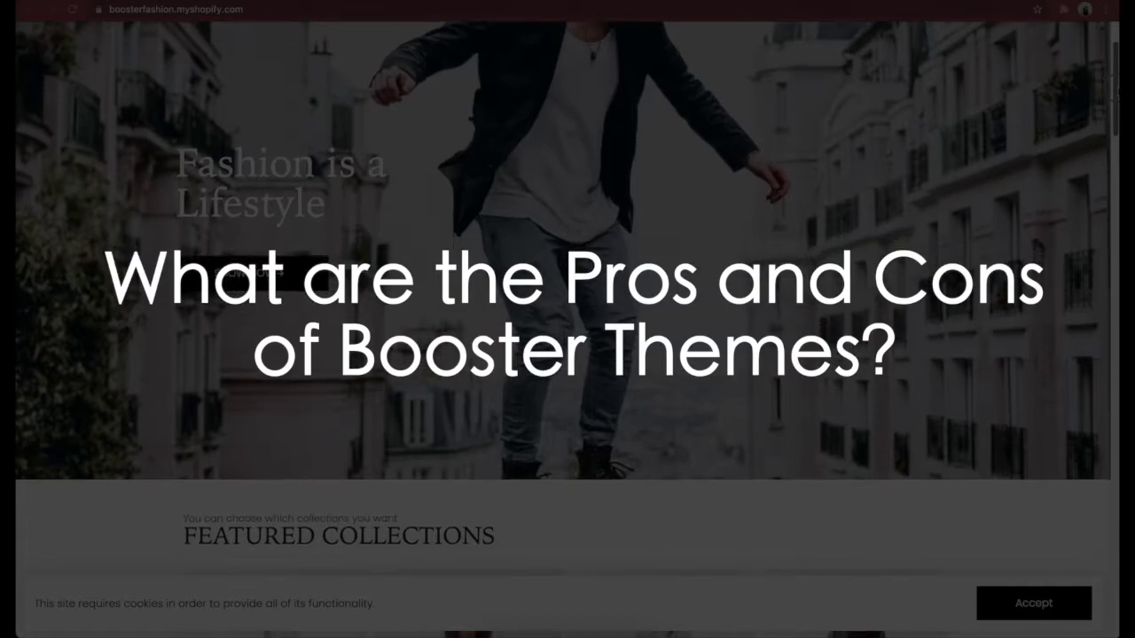
pyautogui.scroll(-2, 567, 319)
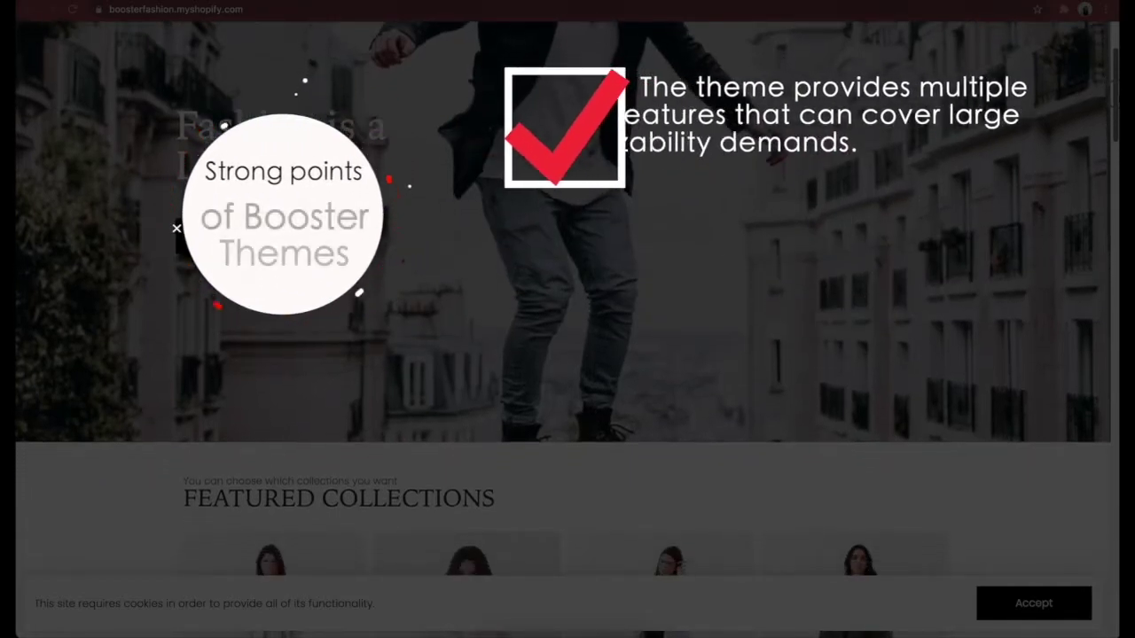
pyautogui.scroll(-1, 567, 319)
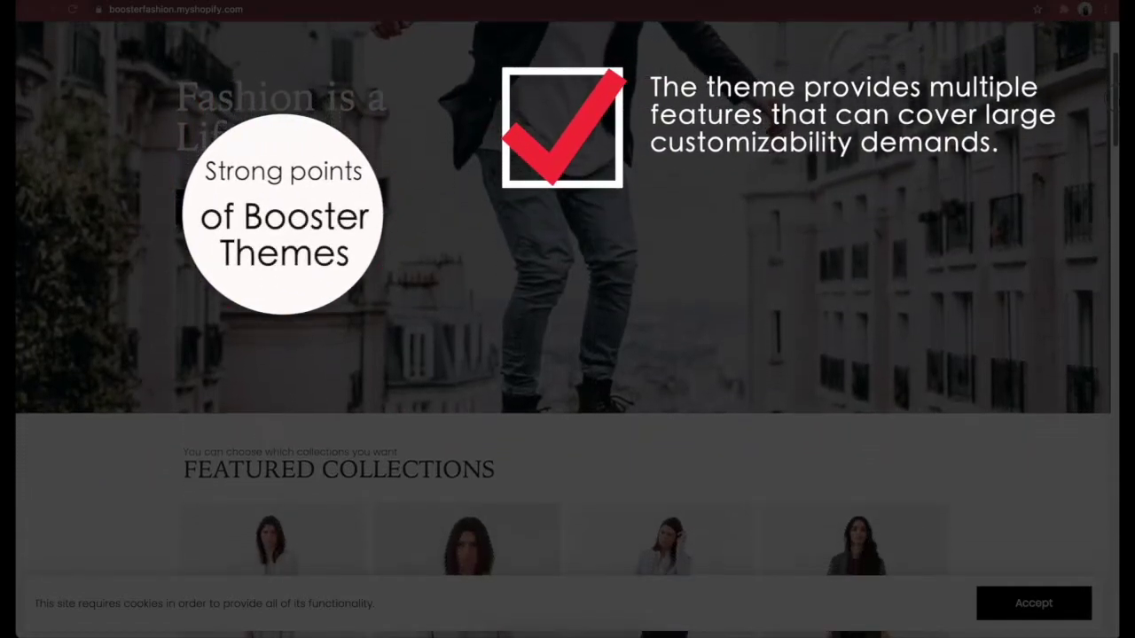
# - Look through the fashion demo store's Featured Collections products and the rest of its home page
pyautogui.scroll(-1, 568, 320)
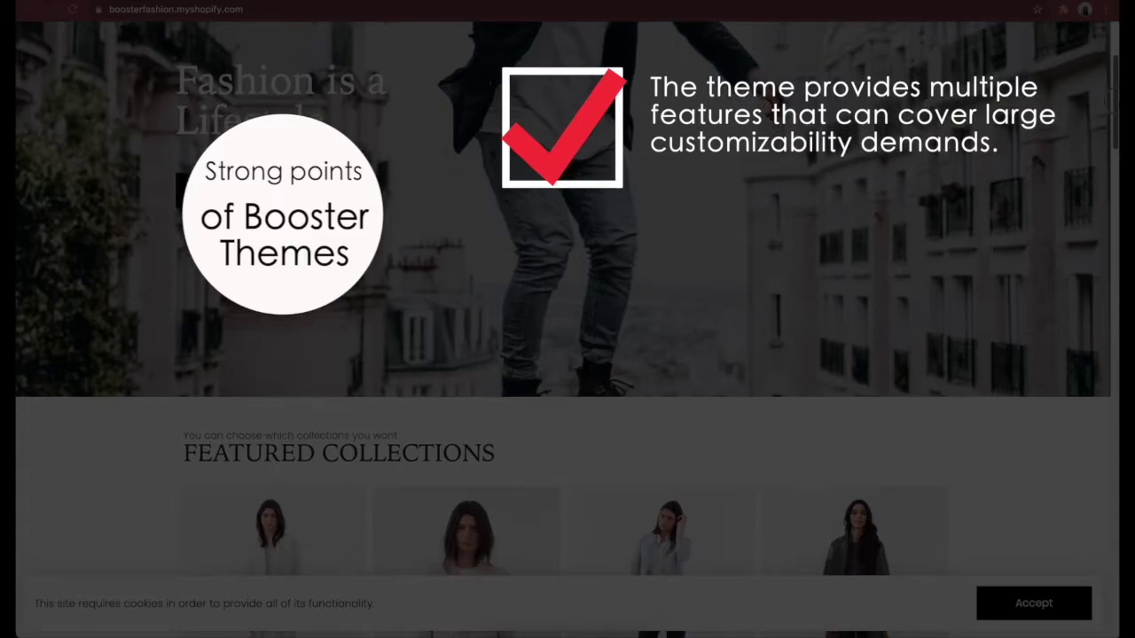
pyautogui.scroll(-2, 567, 320)
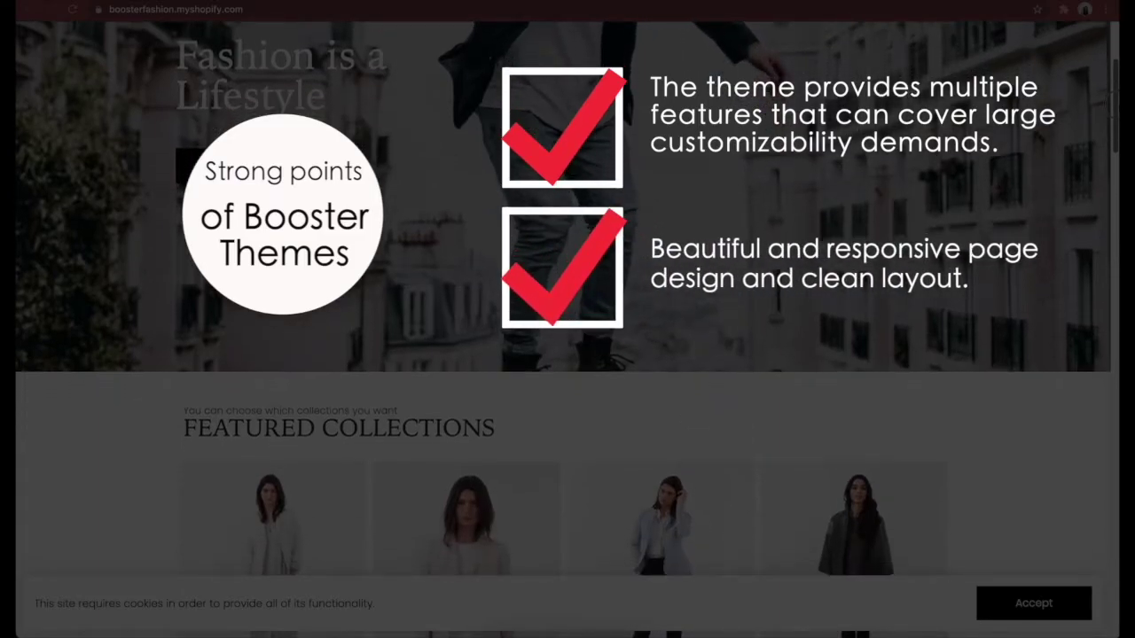
pyautogui.scroll(-2, 568, 320)
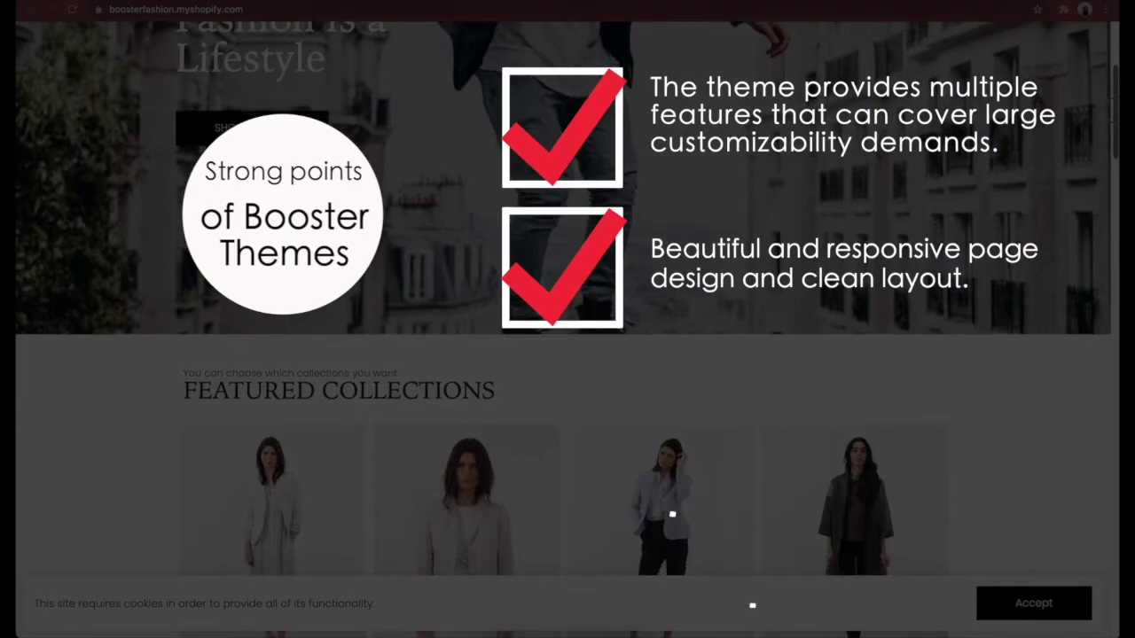
pyautogui.scroll(-3, 568, 320)
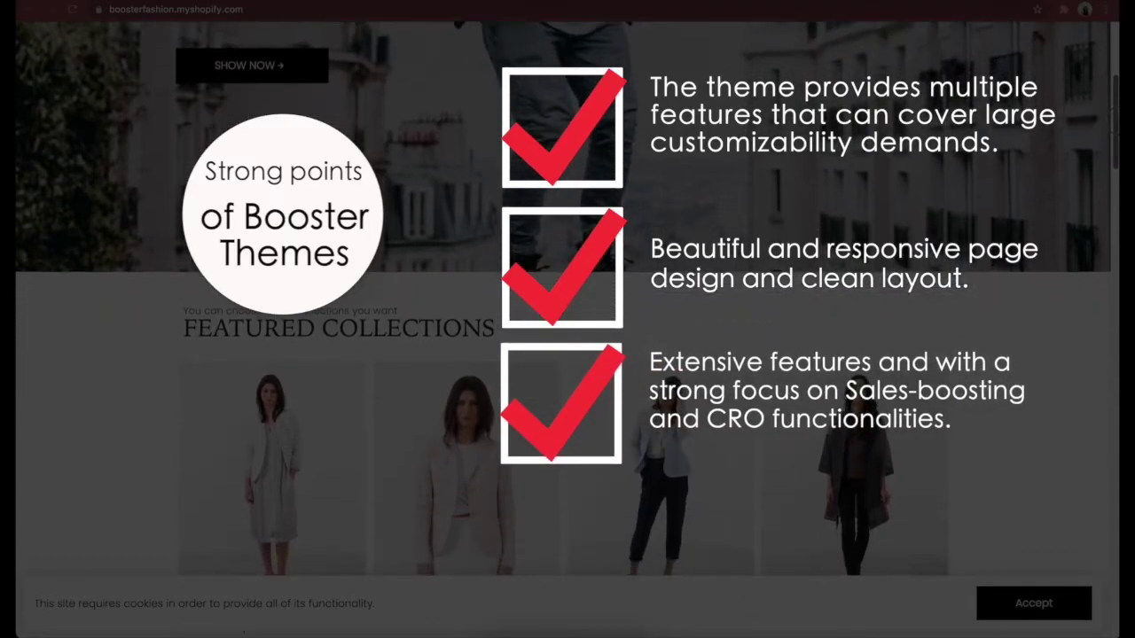
pyautogui.scroll(-5, 567, 354)
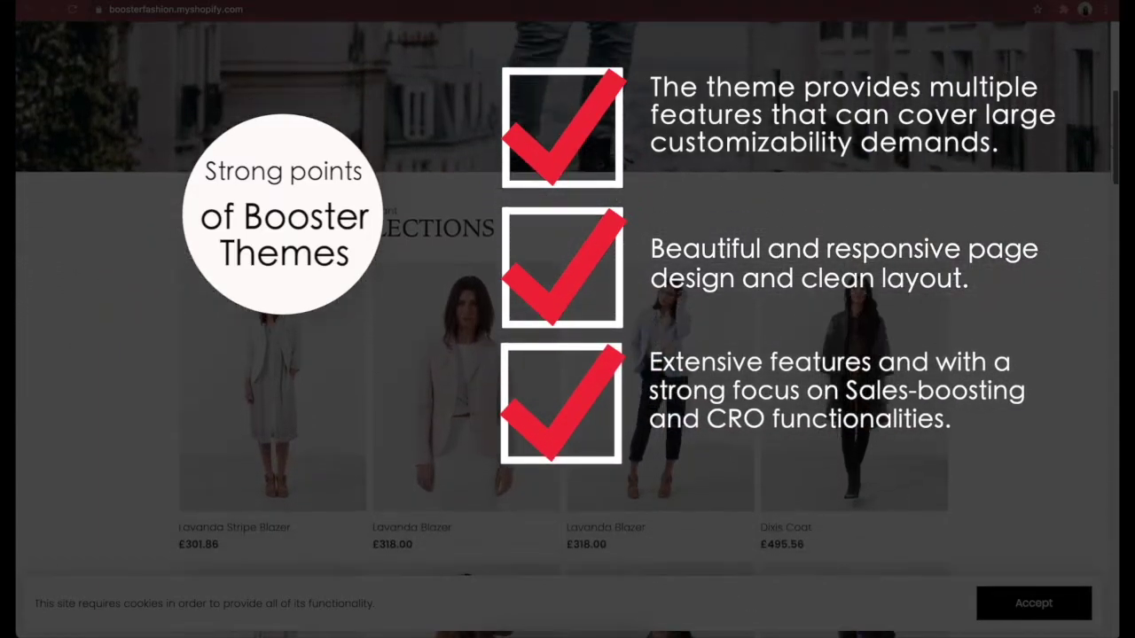
pyautogui.scroll(-4, 568, 355)
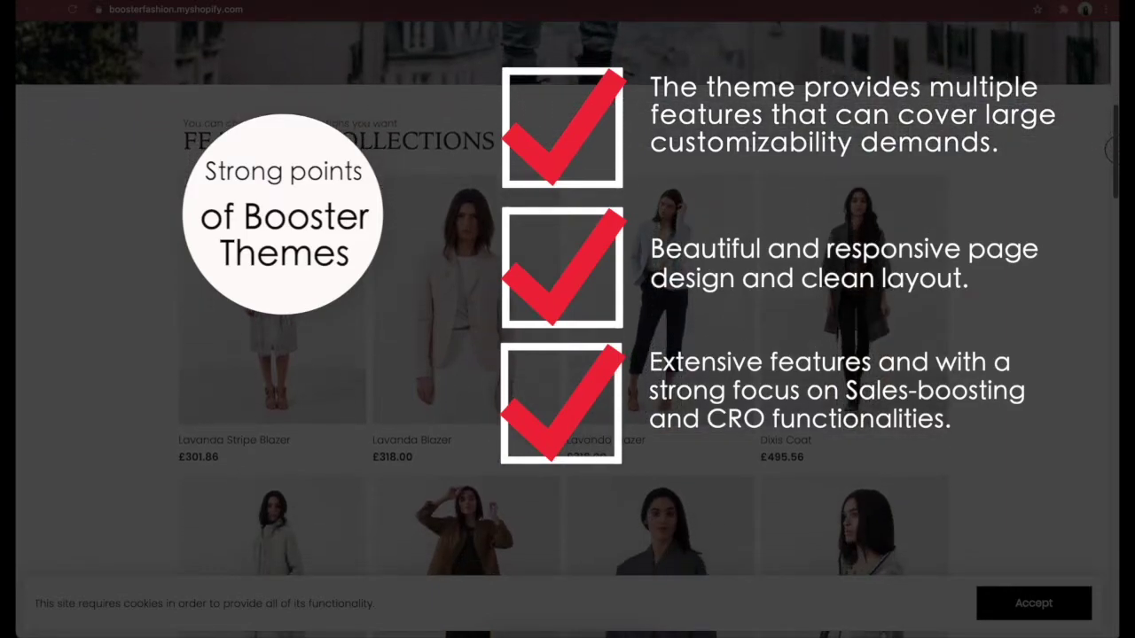
pyautogui.scroll(-2, 568, 355)
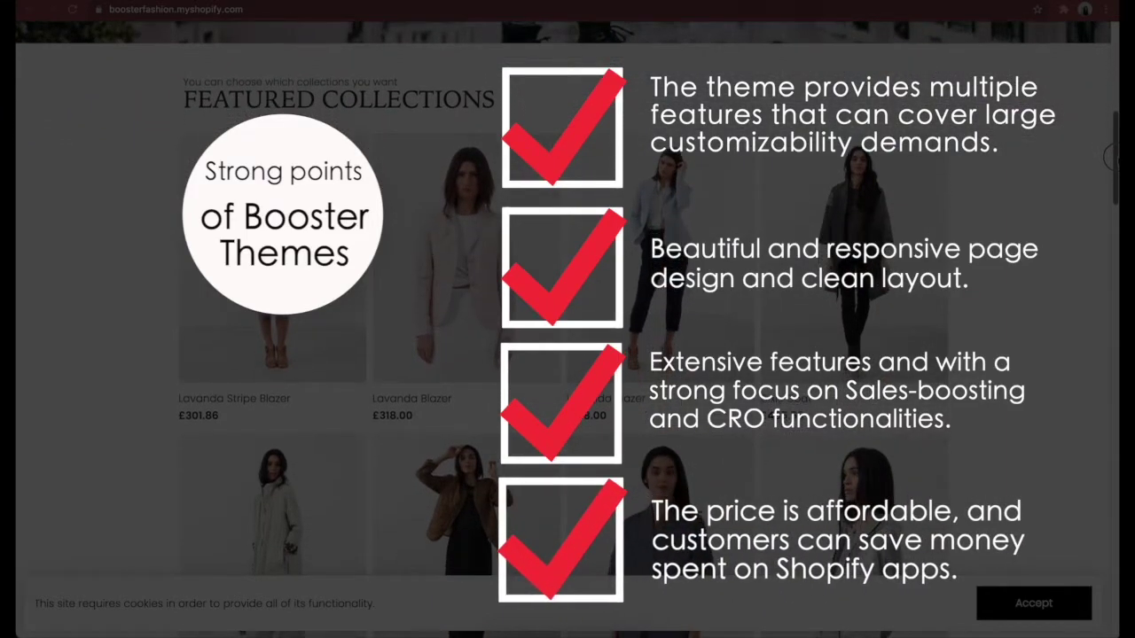
pyautogui.scroll(-1, 567, 354)
pyautogui.moveTo(1111, 163); pyautogui.dragTo(1112, 588)
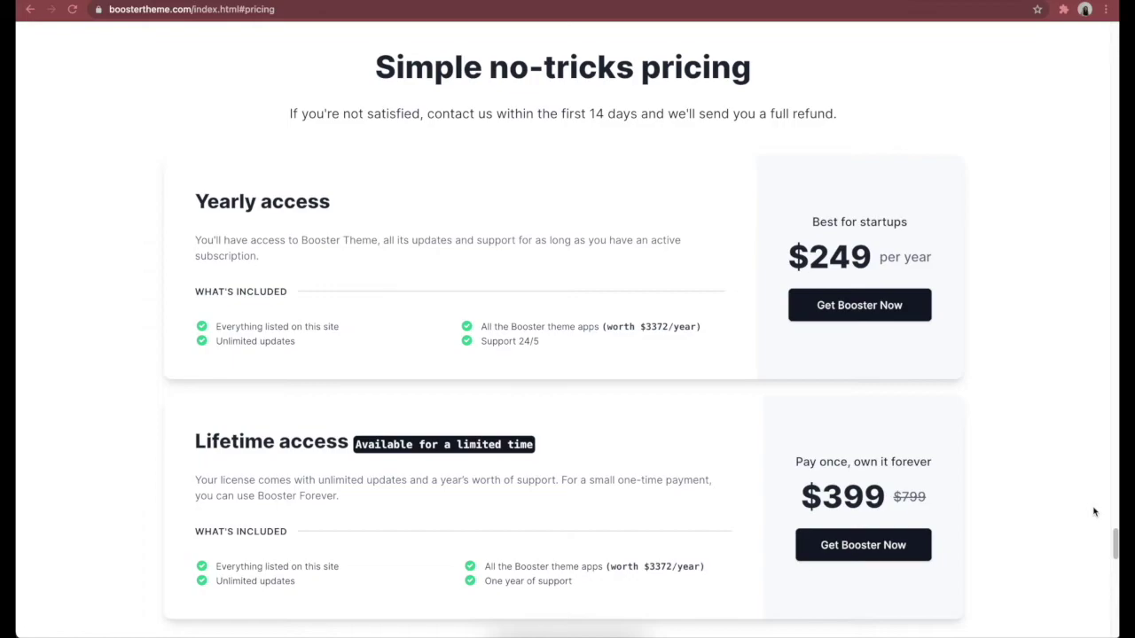
pyautogui.hotkey('ctrl', 'Tab')
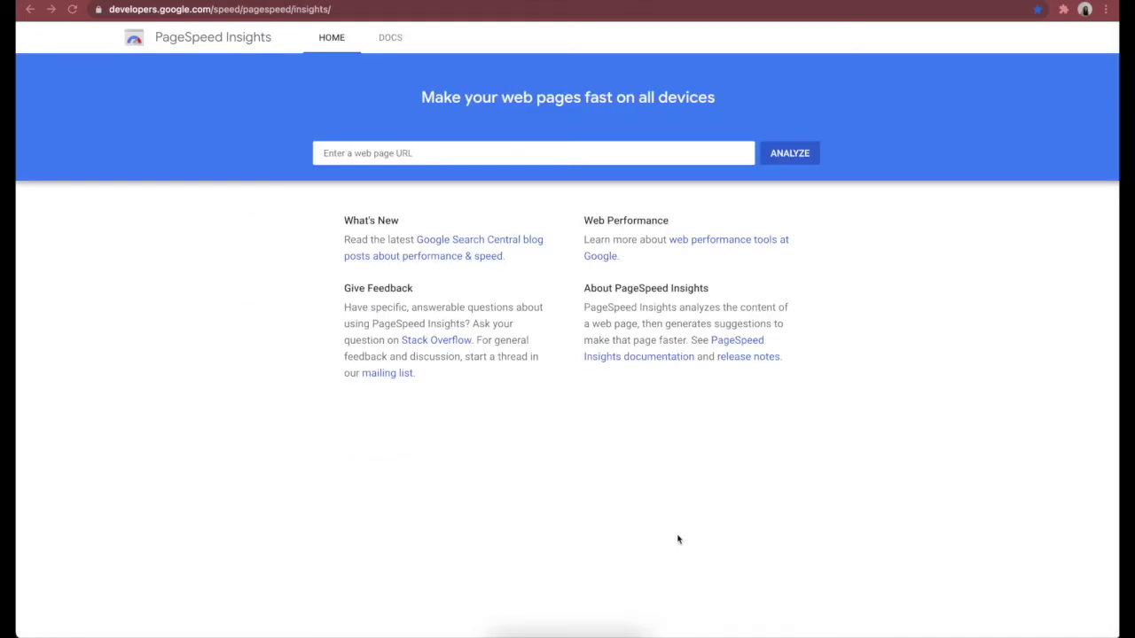
pyautogui.click(520, 157)
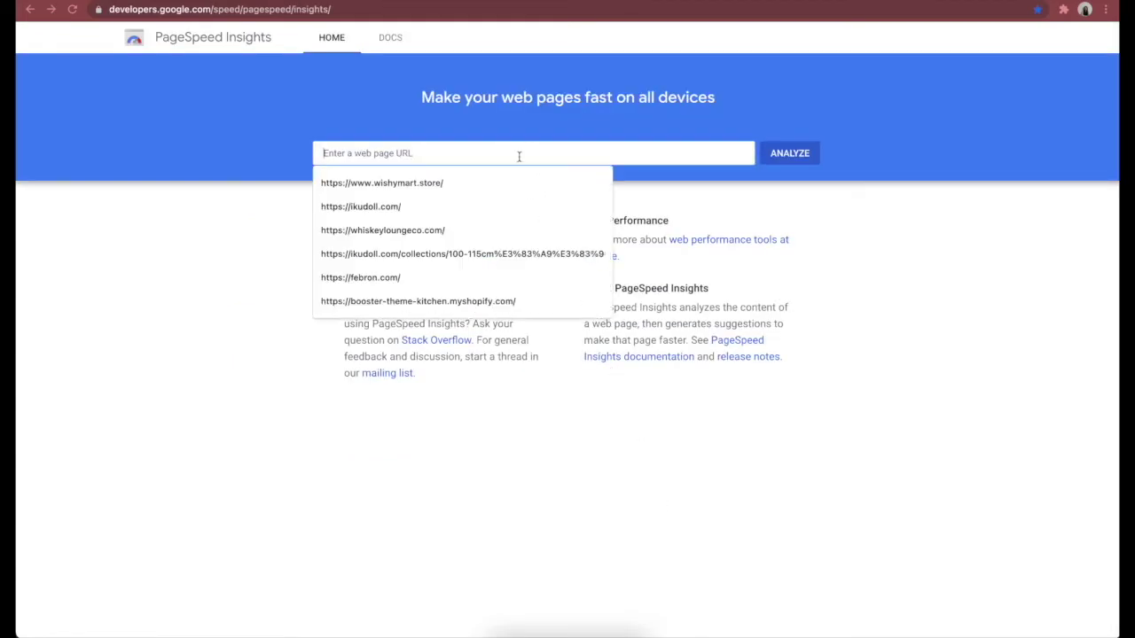
pyautogui.press('Up')
pyautogui.press('Return')
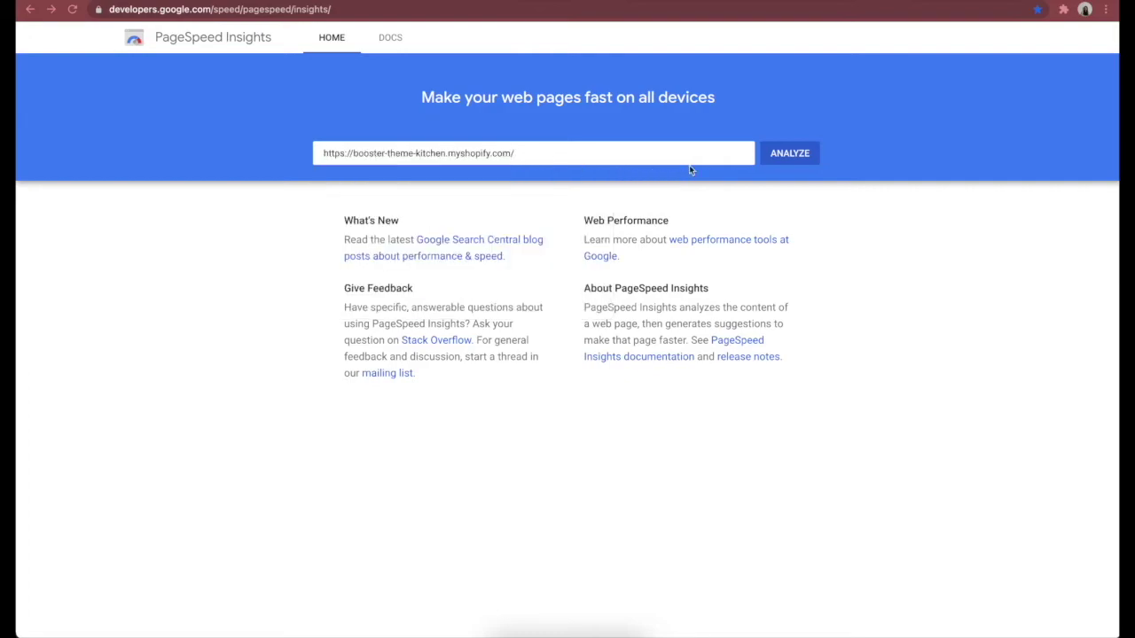
pyautogui.click(789, 153)
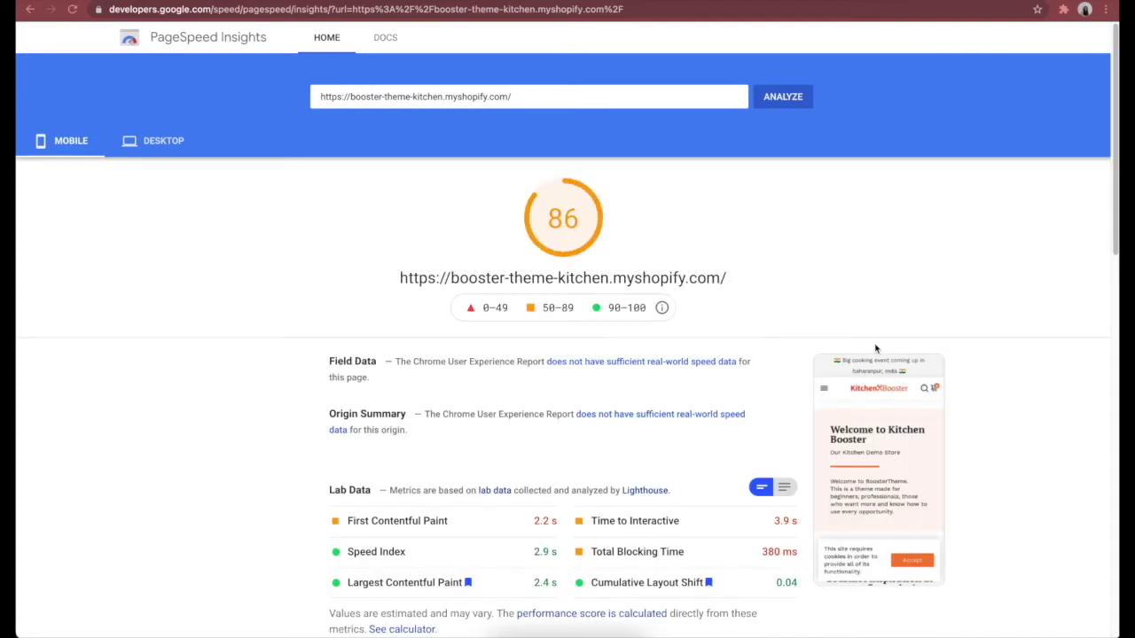
pyautogui.click(168, 145)
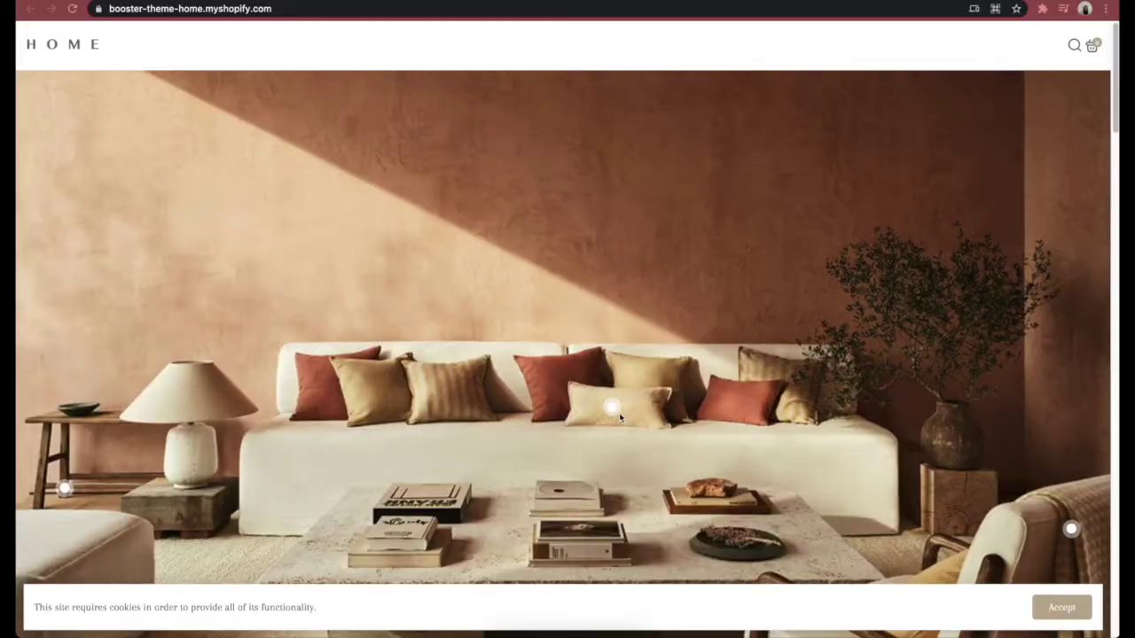
# - Preview the throw pillow hotspot in the home decor demo store and look through its collection tiles and monthly favorites
pyautogui.moveTo(616, 411)
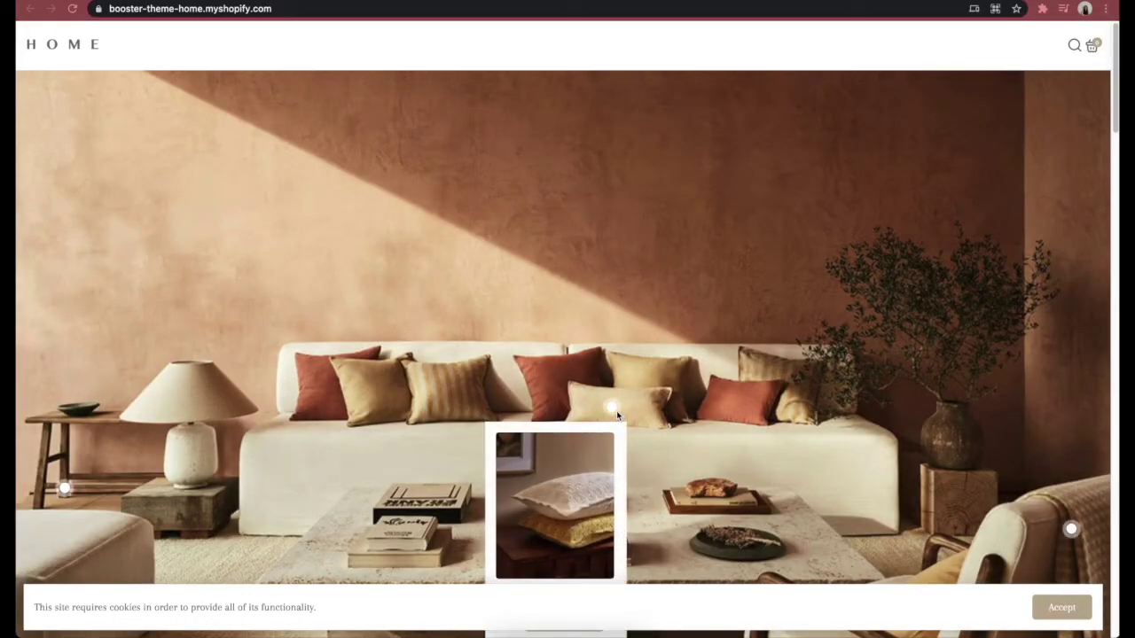
pyautogui.scroll(-3, 616, 410)
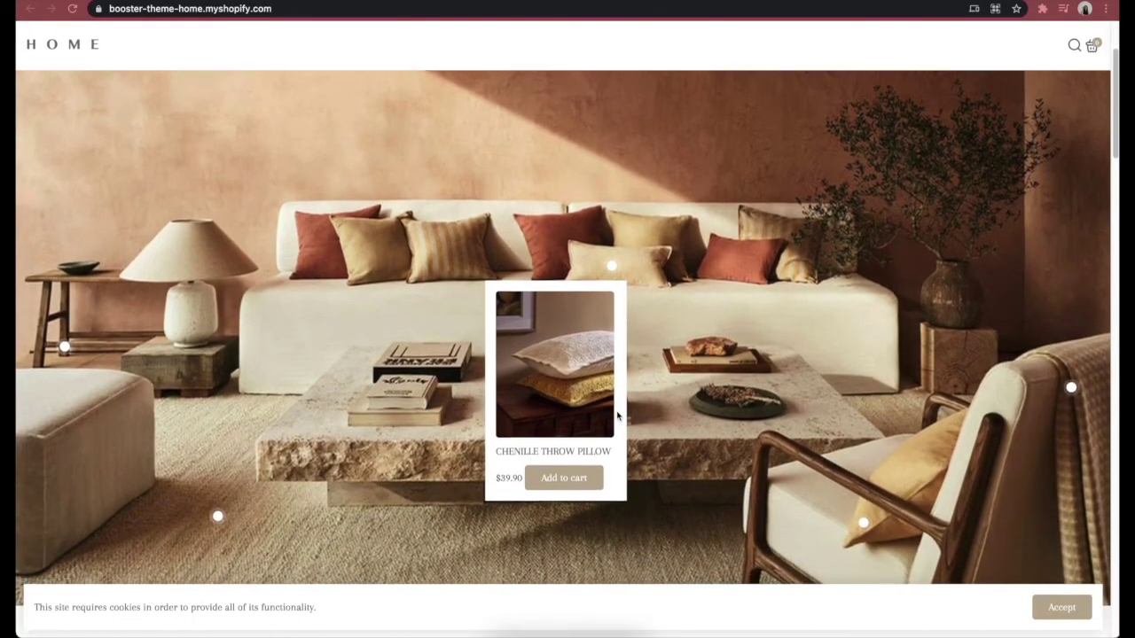
pyautogui.scroll(-8, 667, 437)
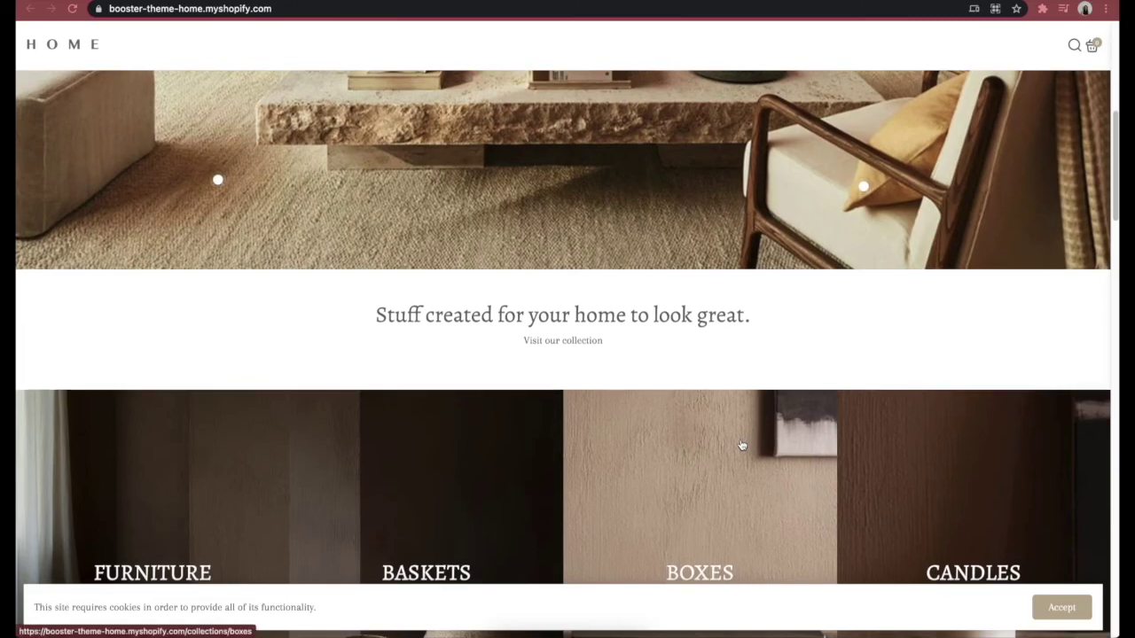
pyautogui.scroll(-9, 741, 444)
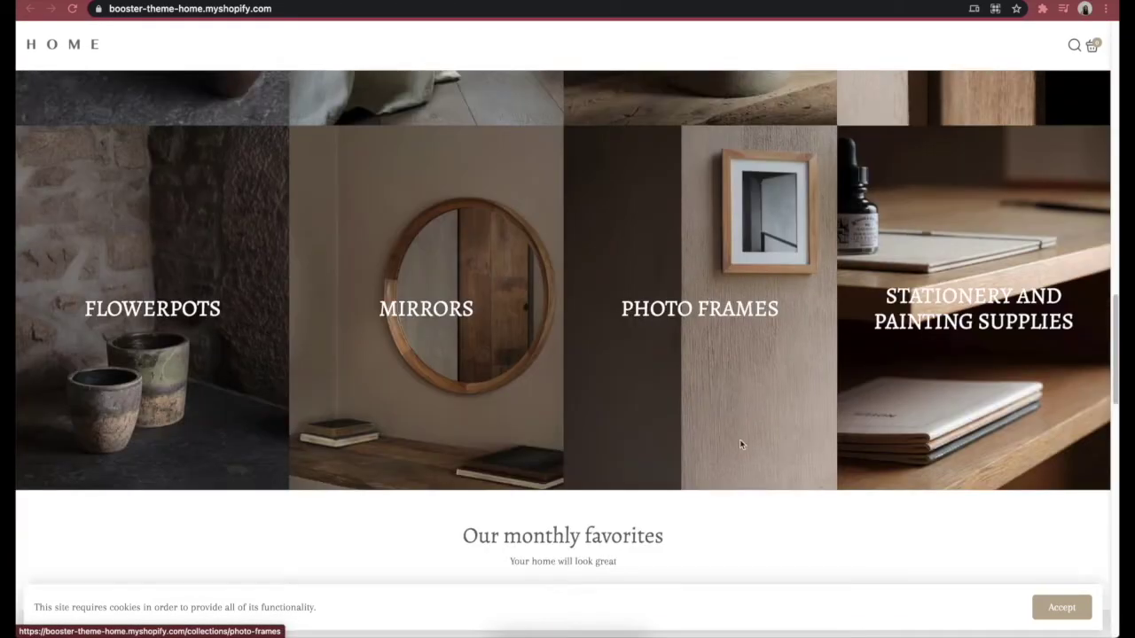
pyautogui.scroll(-8, 741, 444)
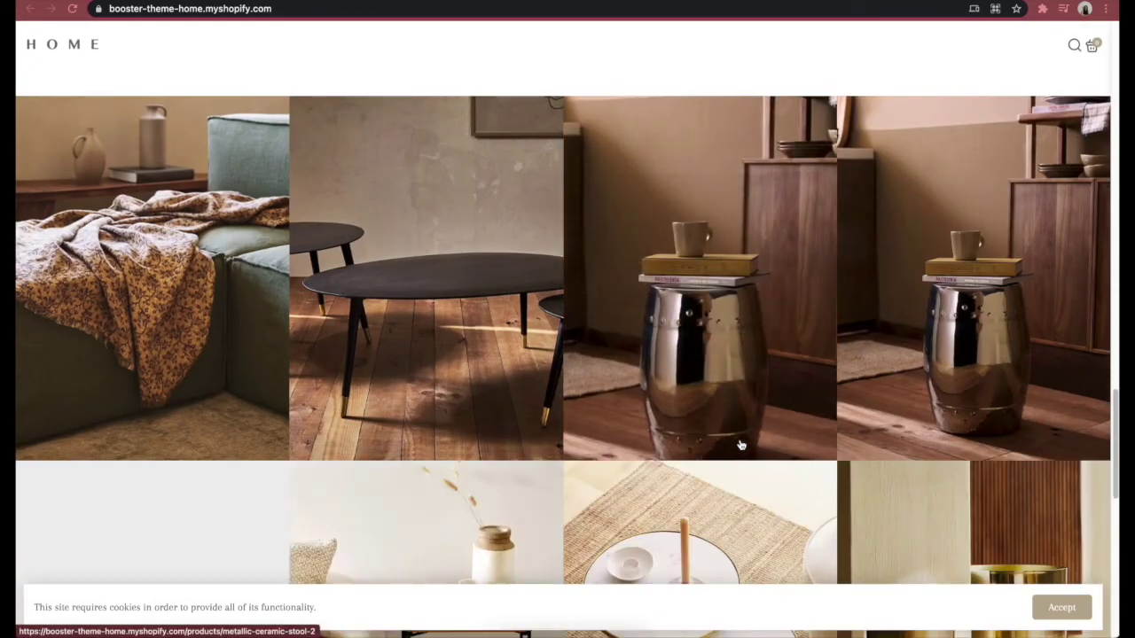
pyautogui.scroll(-6, 741, 444)
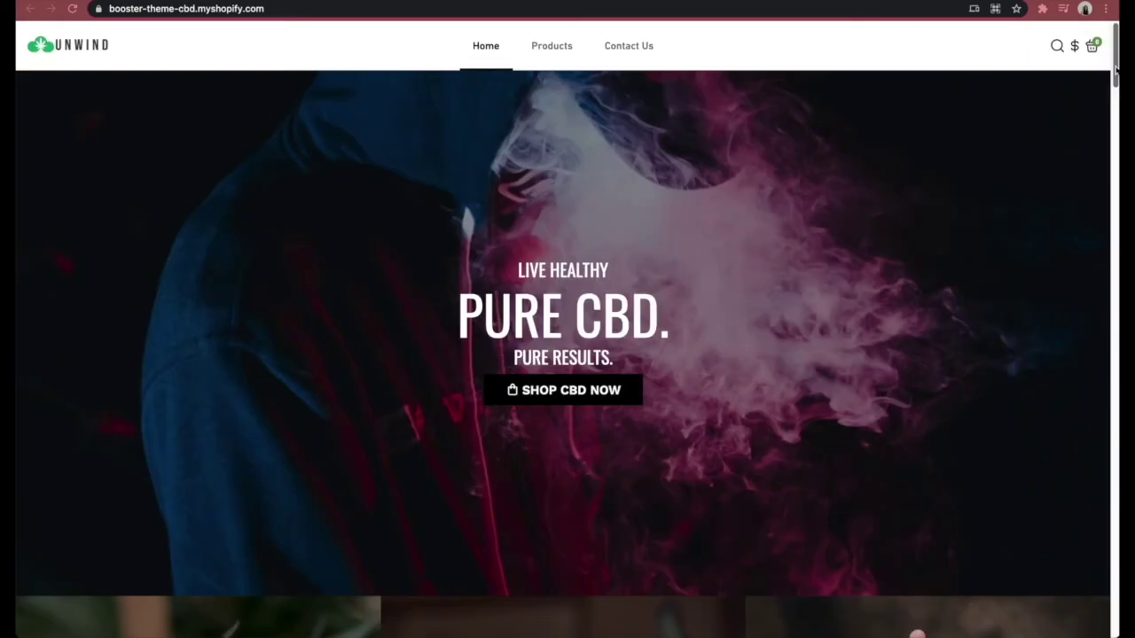
# - Examine the CBD demo store's home page, including its category banners, product listings and promotional sections
pyautogui.scroll(-4, 1116, 71)
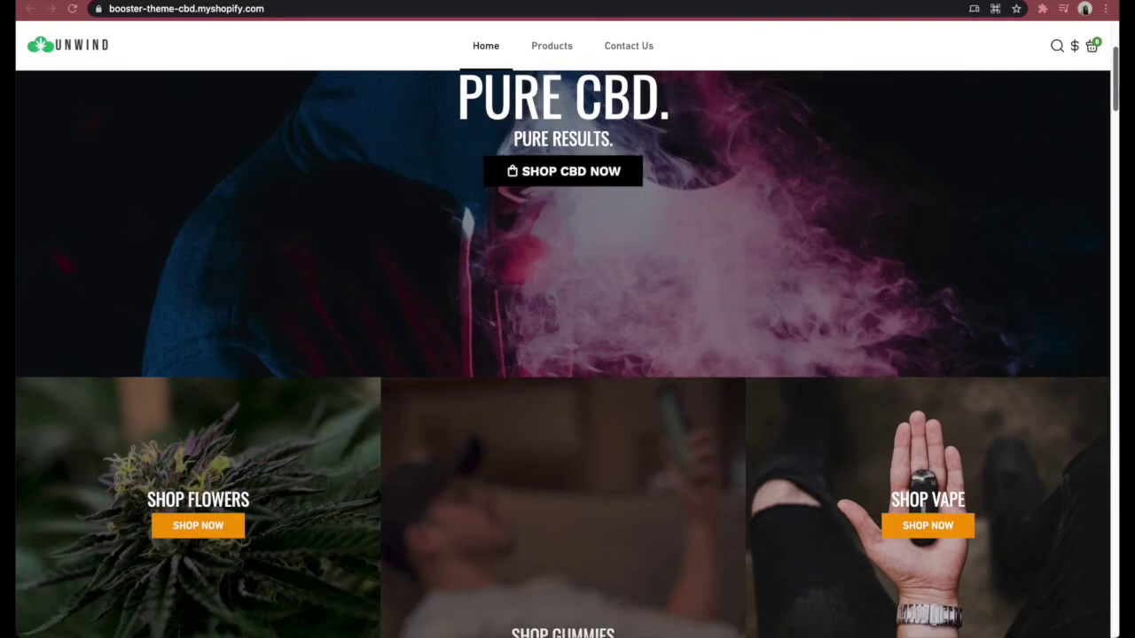
pyautogui.scroll(-6, 563, 354)
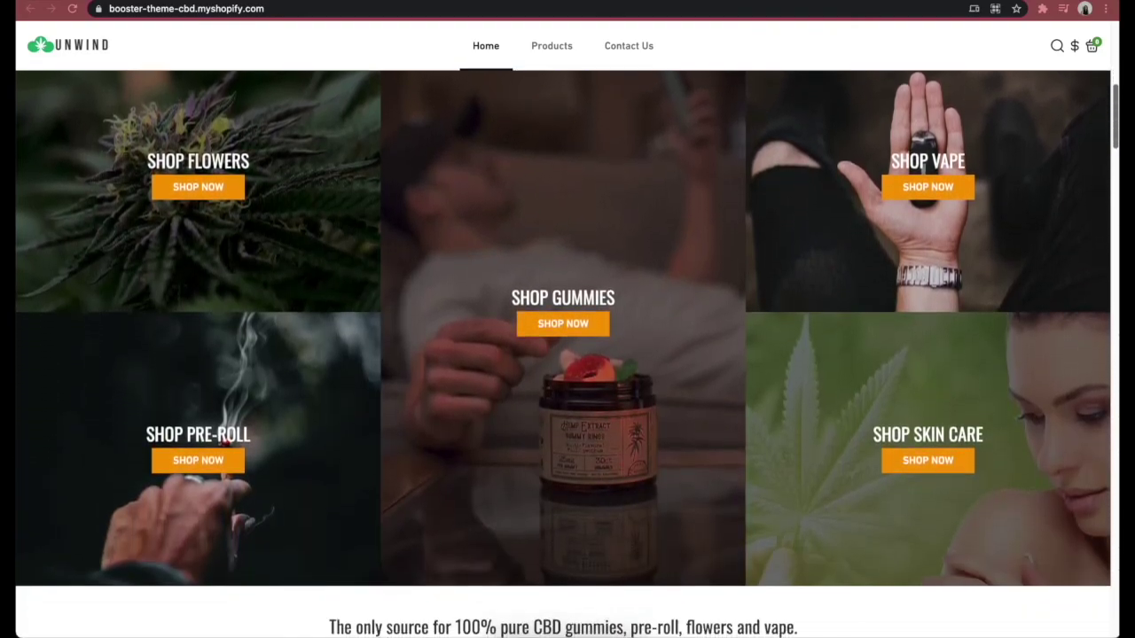
pyautogui.scroll(-5, 563, 354)
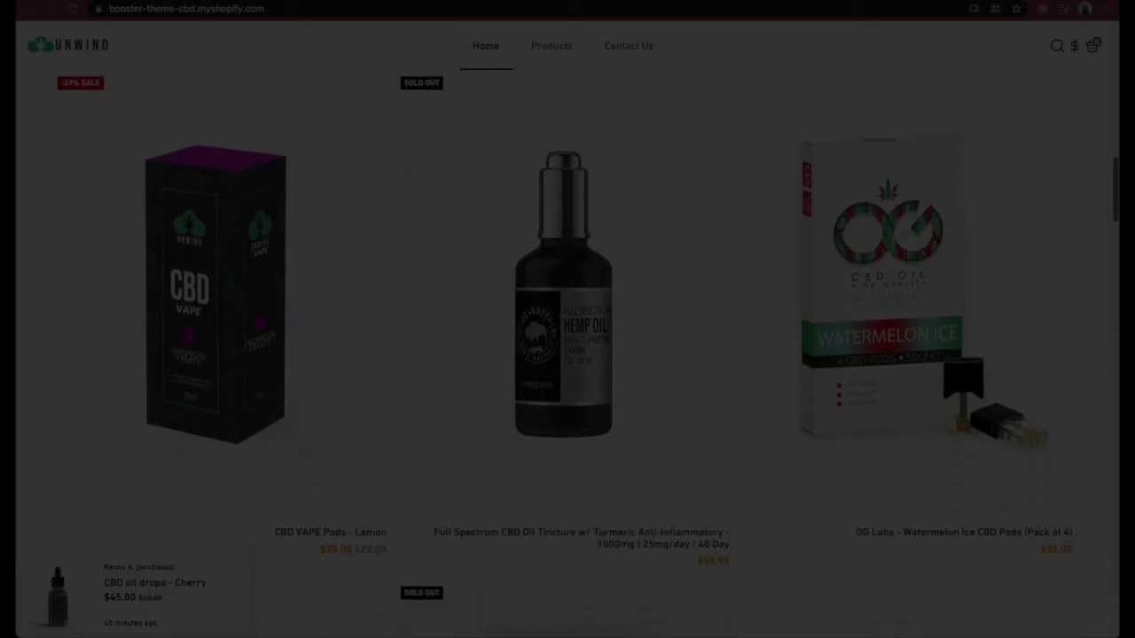
pyautogui.scroll(-5, 563, 355)
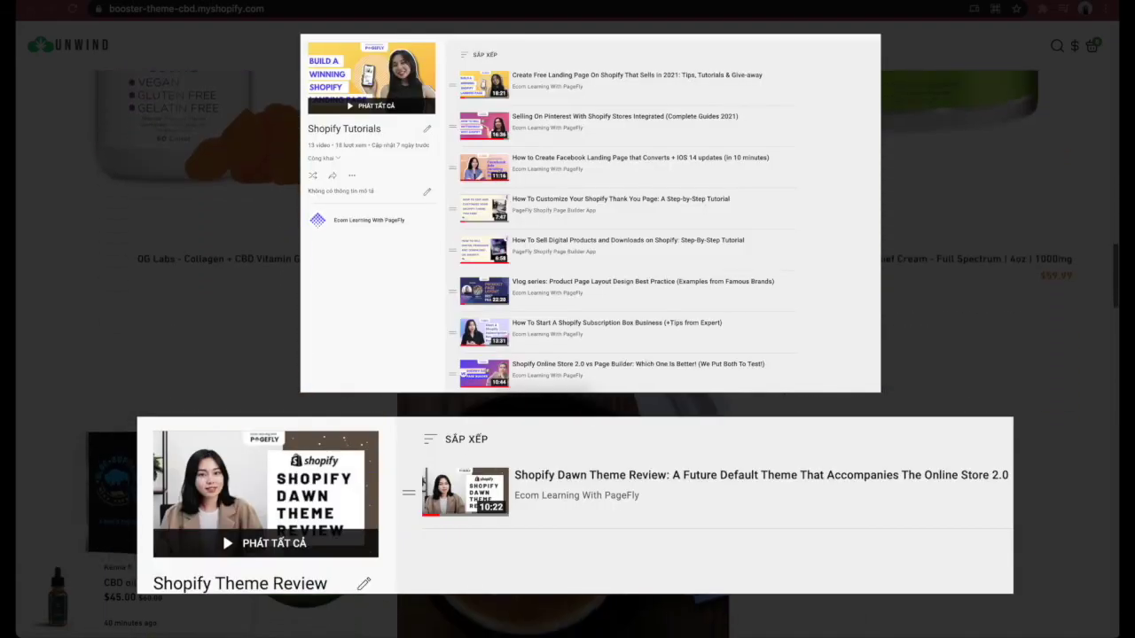
pyautogui.scroll(-5, 563, 355)
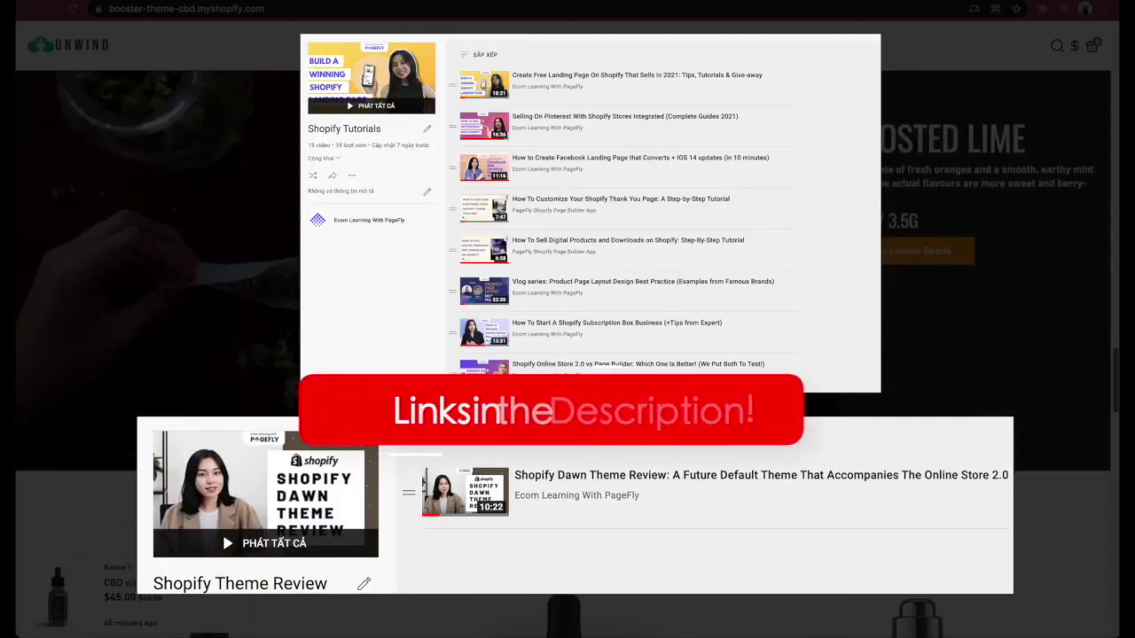
pyautogui.scroll(-5, 563, 355)
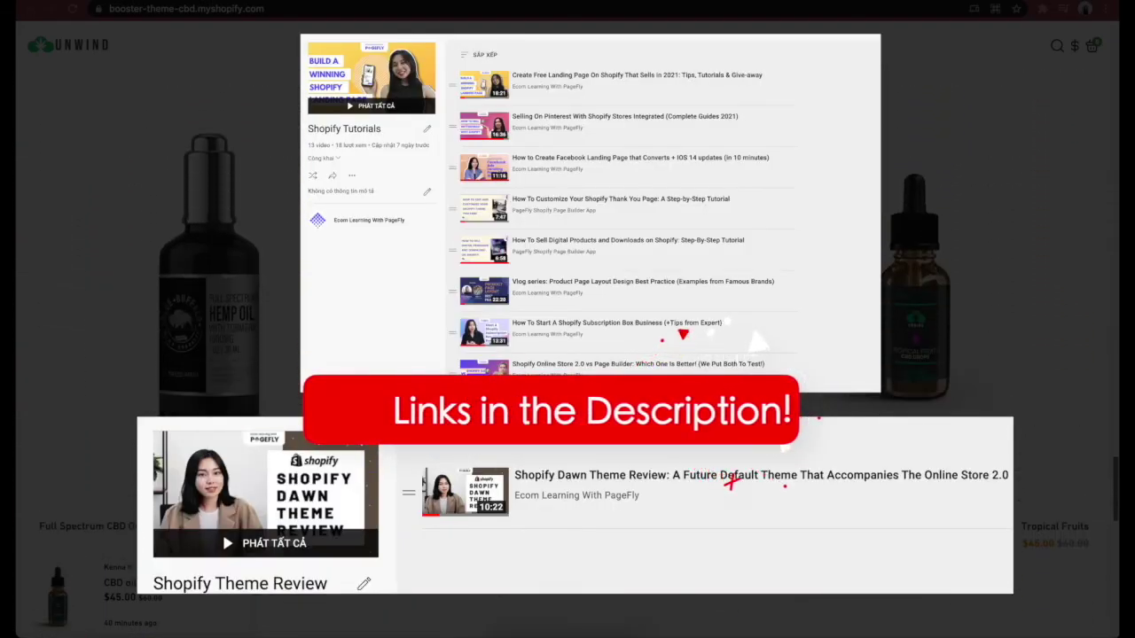
pyautogui.scroll(-5, 563, 355)
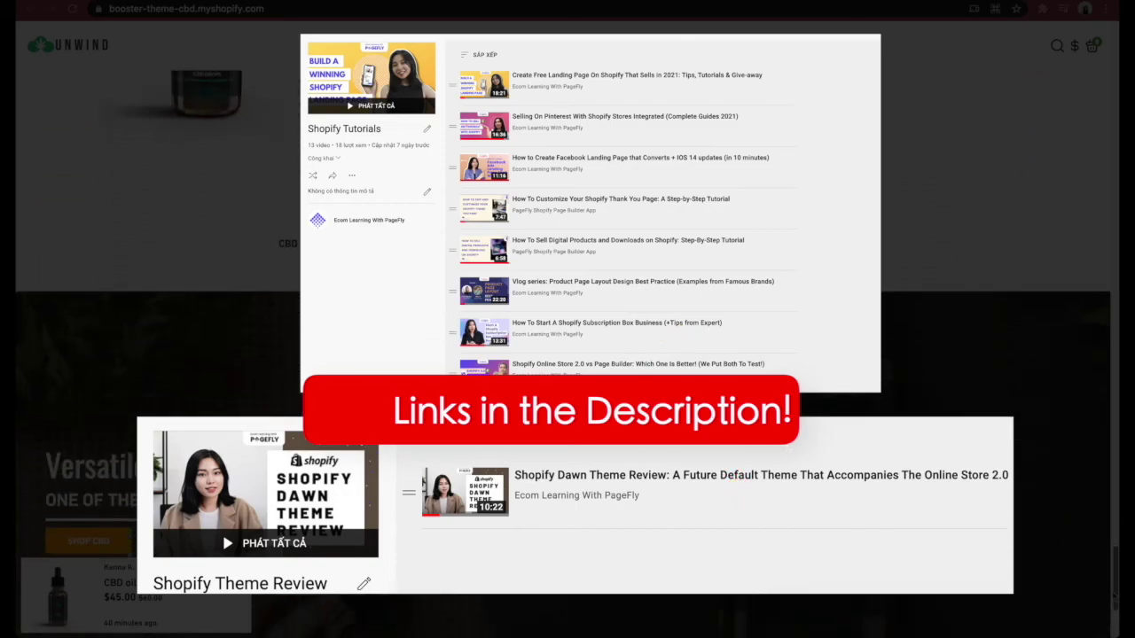
pyautogui.scroll(-5, 563, 355)
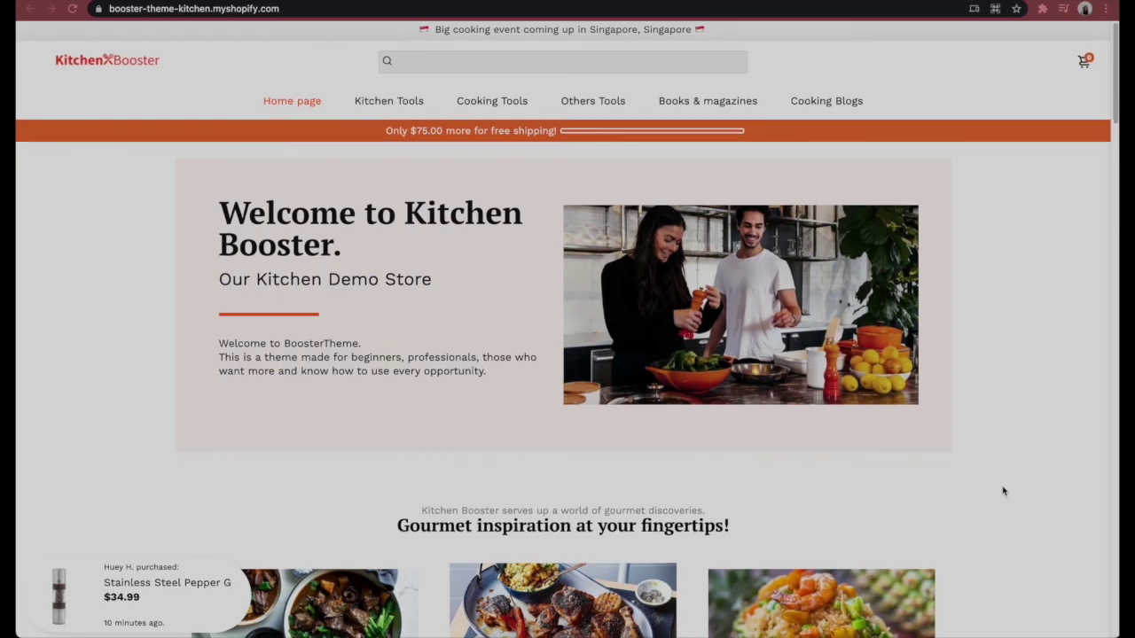
# - Look through the kitchen demo store's home page from the recipe blog cards to the boutique locations banner
pyautogui.scroll(-3, 1003, 492)
pyautogui.scroll(-10, 1003, 492)
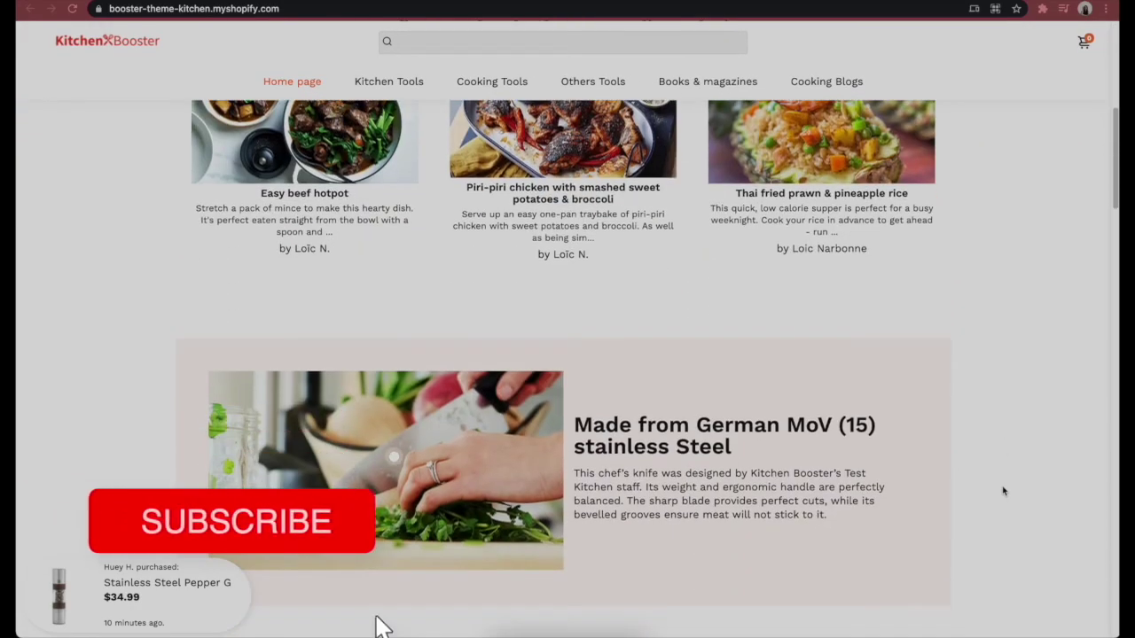
pyautogui.scroll(-10, 1003, 492)
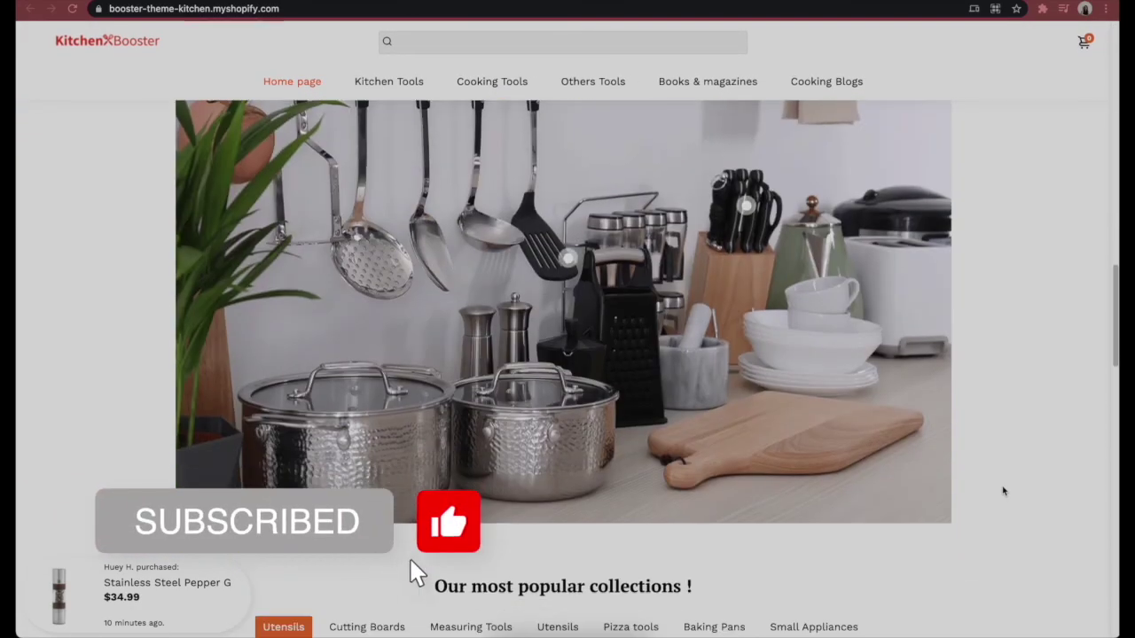
pyautogui.scroll(-8, 1003, 491)
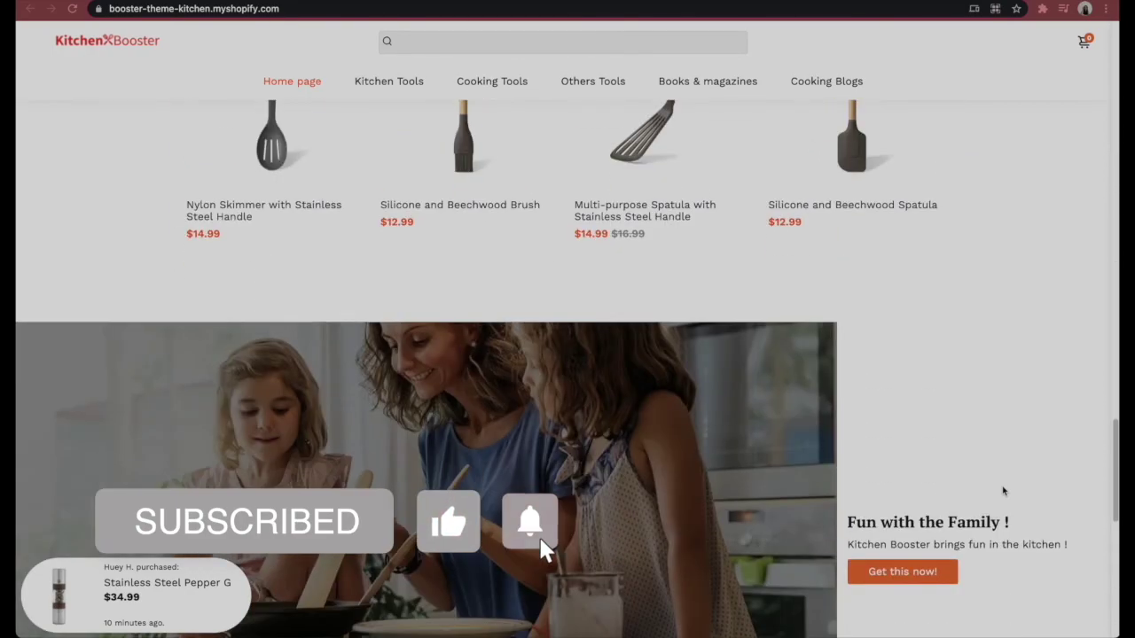
pyautogui.scroll(-6, 1003, 491)
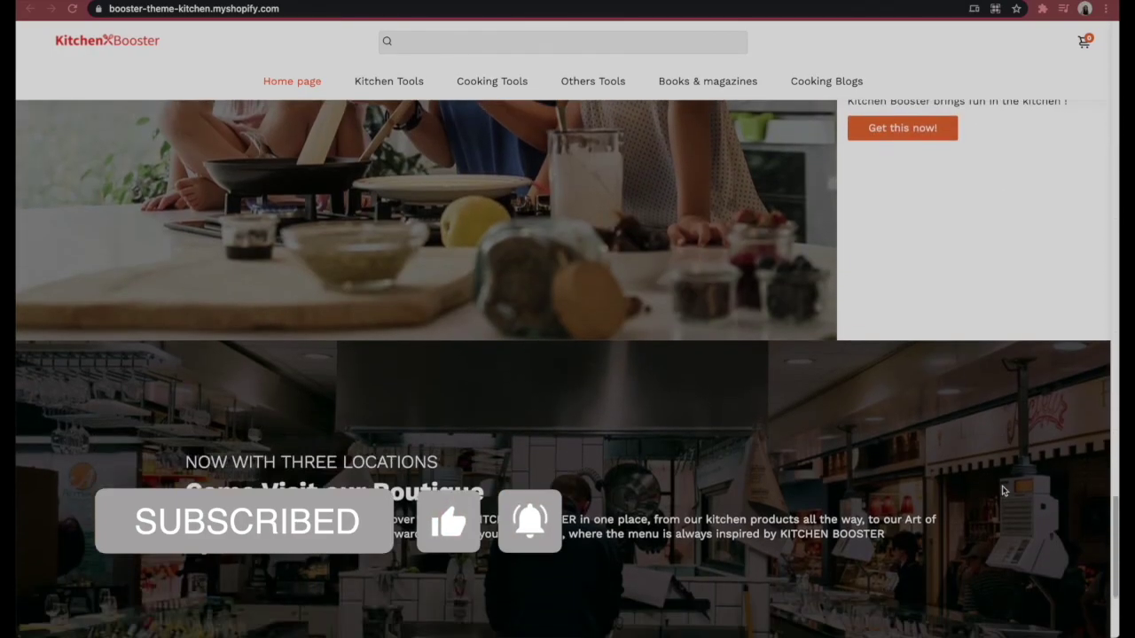